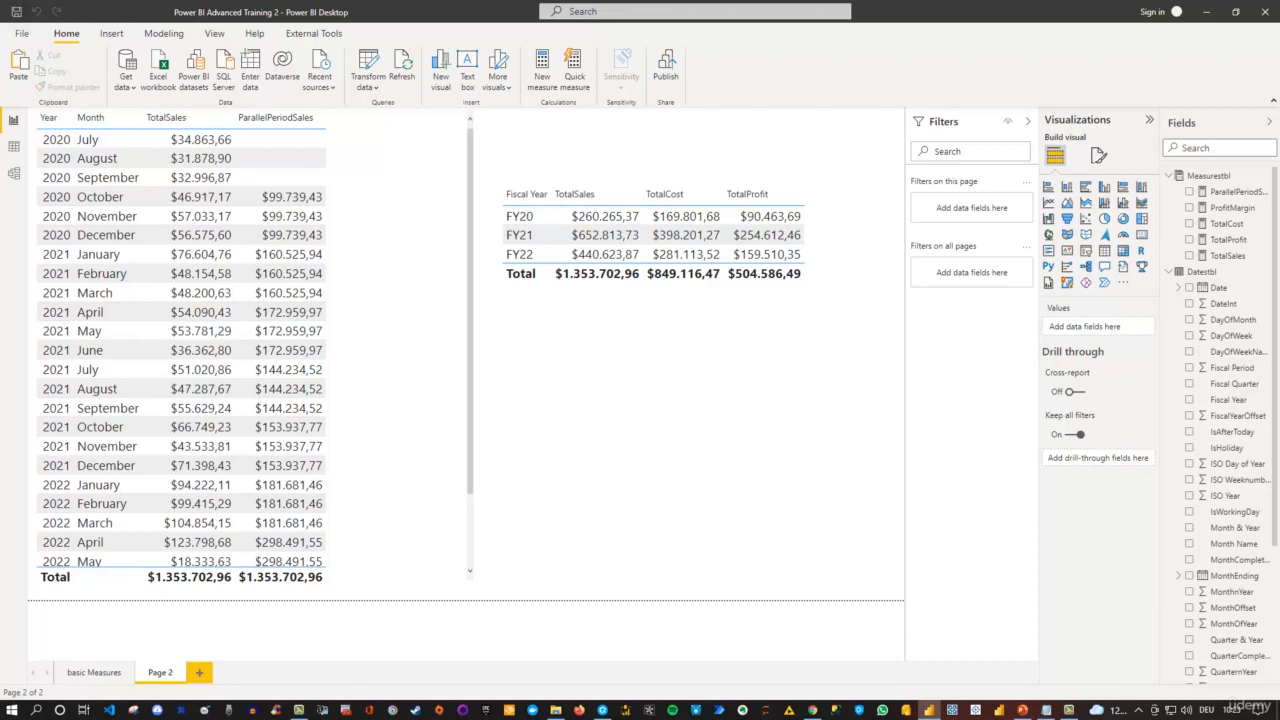
Rename the report page "Page 2" as Timeintelligence
{"action": "double_click", "coordinate": [153, 673]}
{"action": "type", "text": "Timeinte"}
{"action": "key", "text": "Return"}
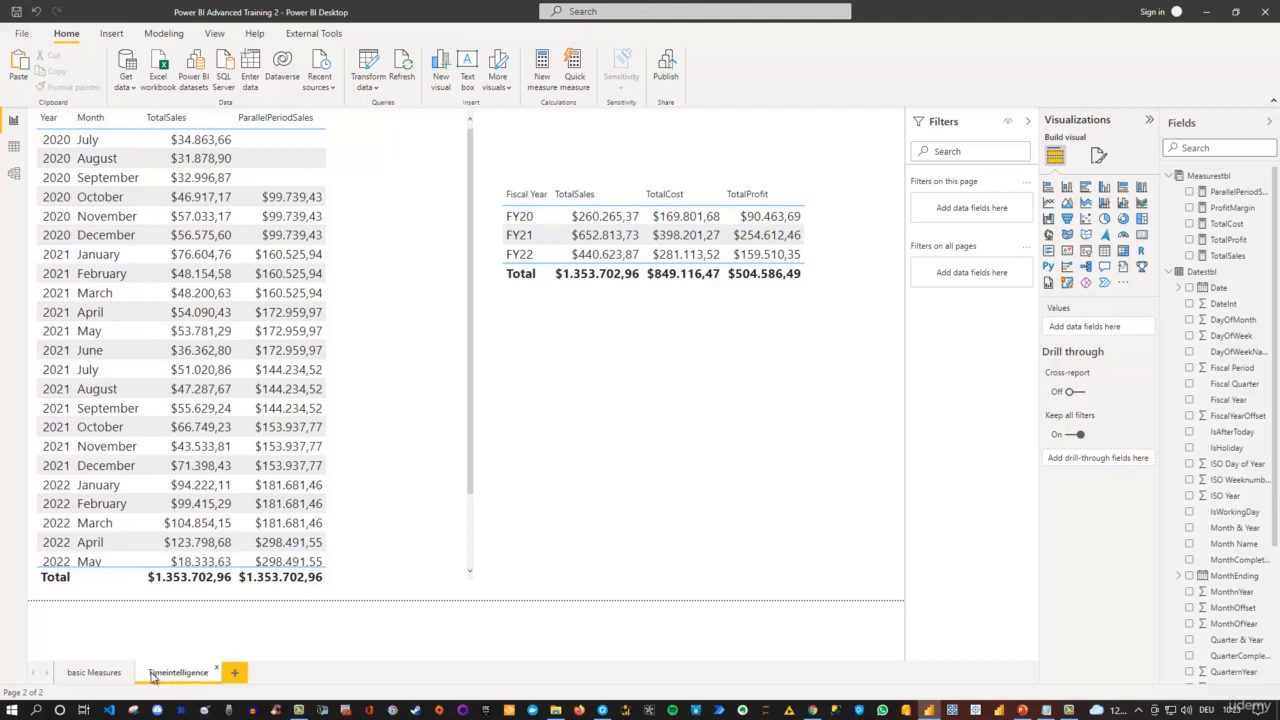
Add a new report page and build a table on it from Ordertbl's Category field and the TotalSales measure
{"action": "left_click", "coordinate": [236, 674]}
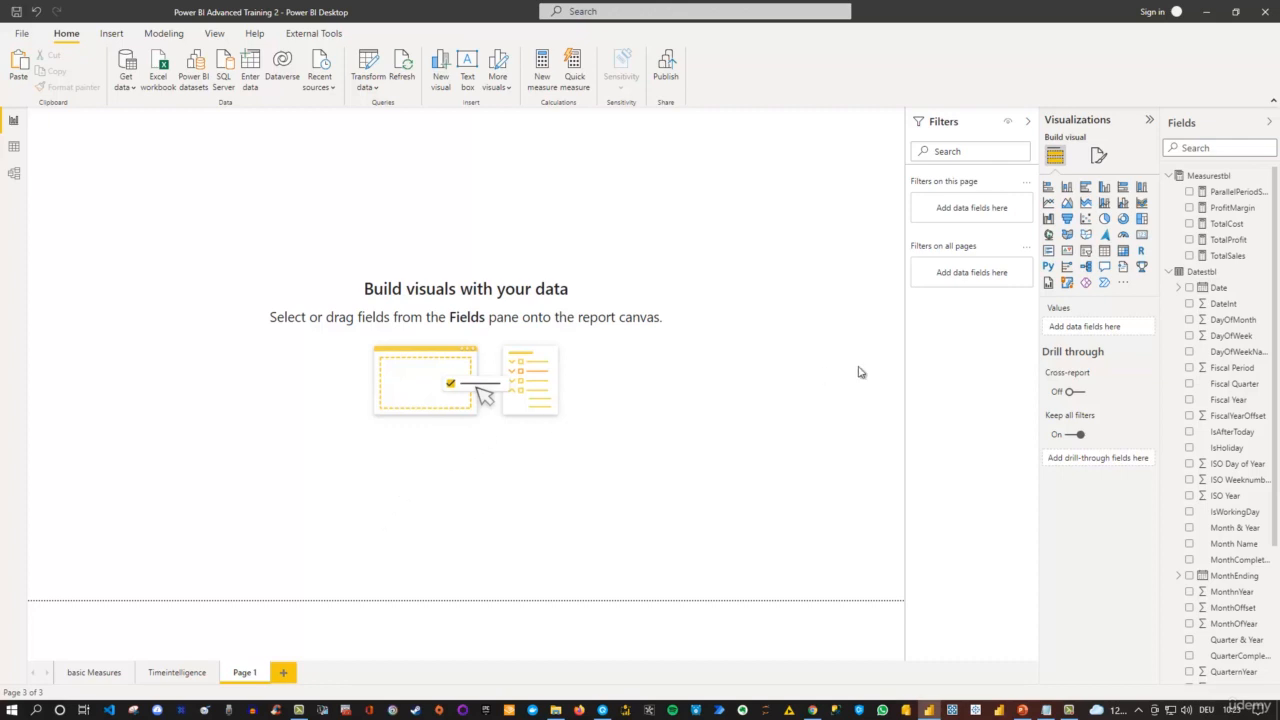
{"action": "left_click", "coordinate": [1168, 272]}
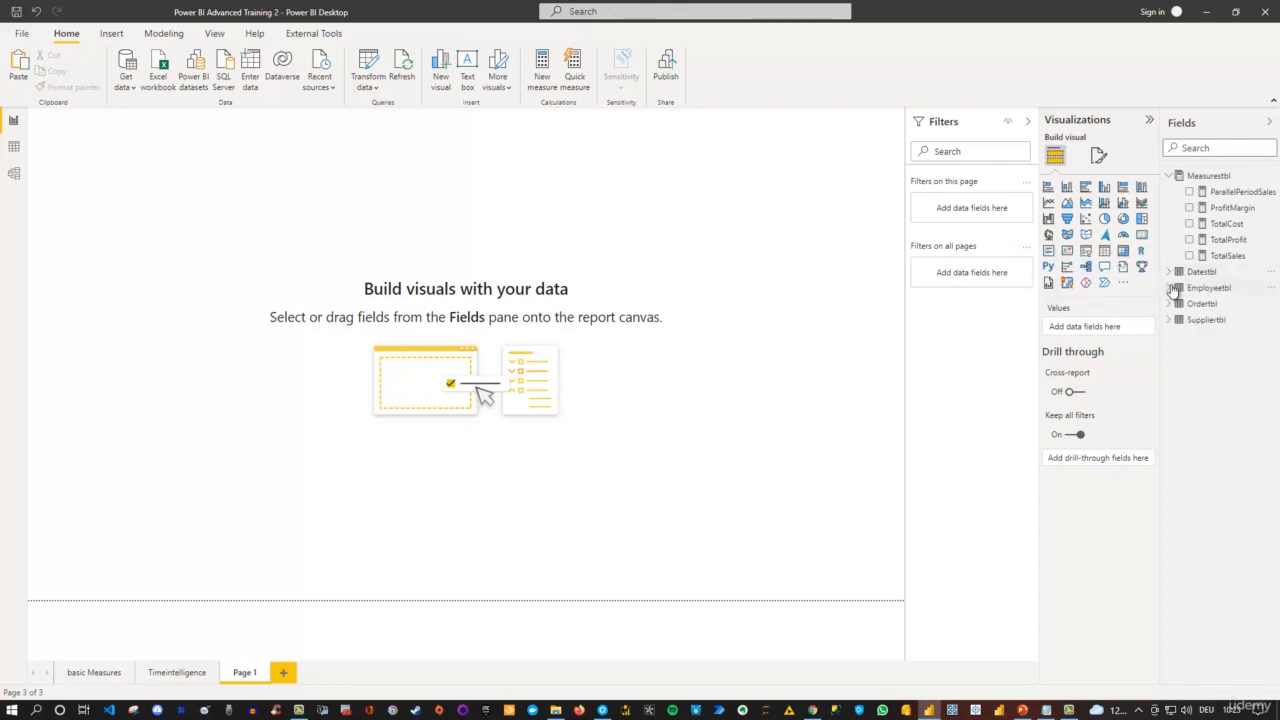
{"action": "left_click", "coordinate": [1168, 304]}
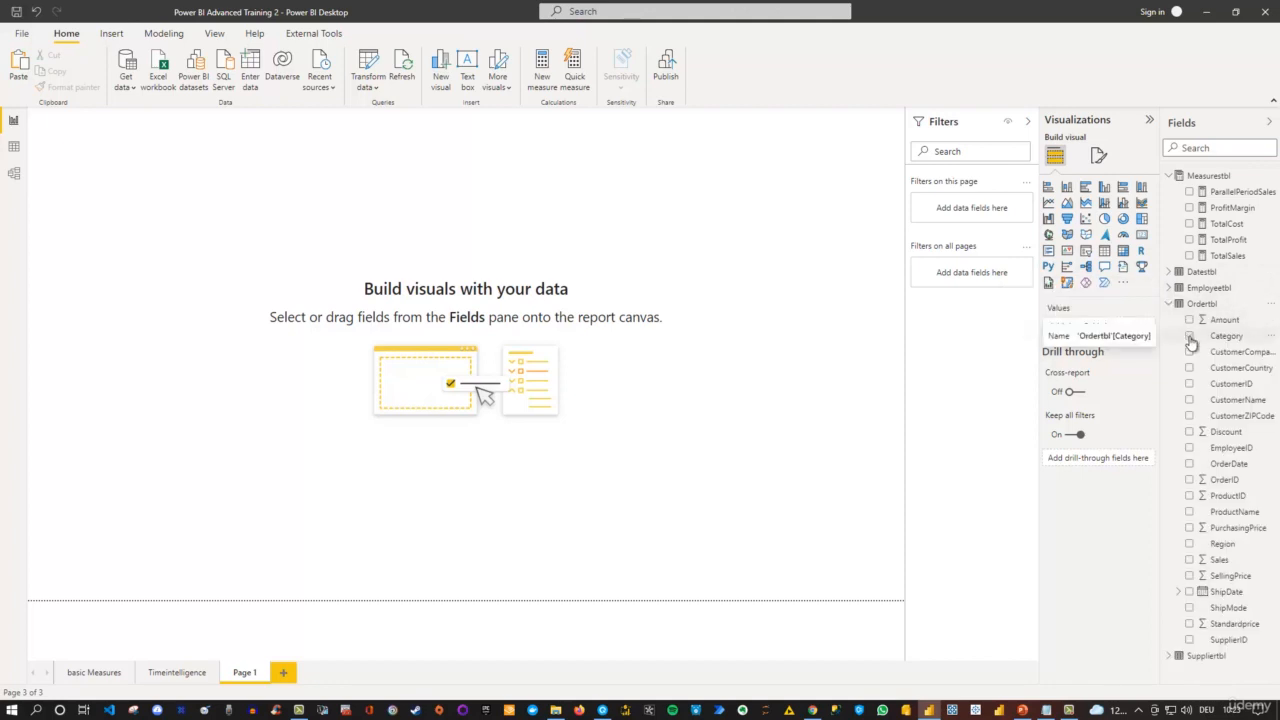
{"action": "left_click", "coordinate": [1189, 336]}
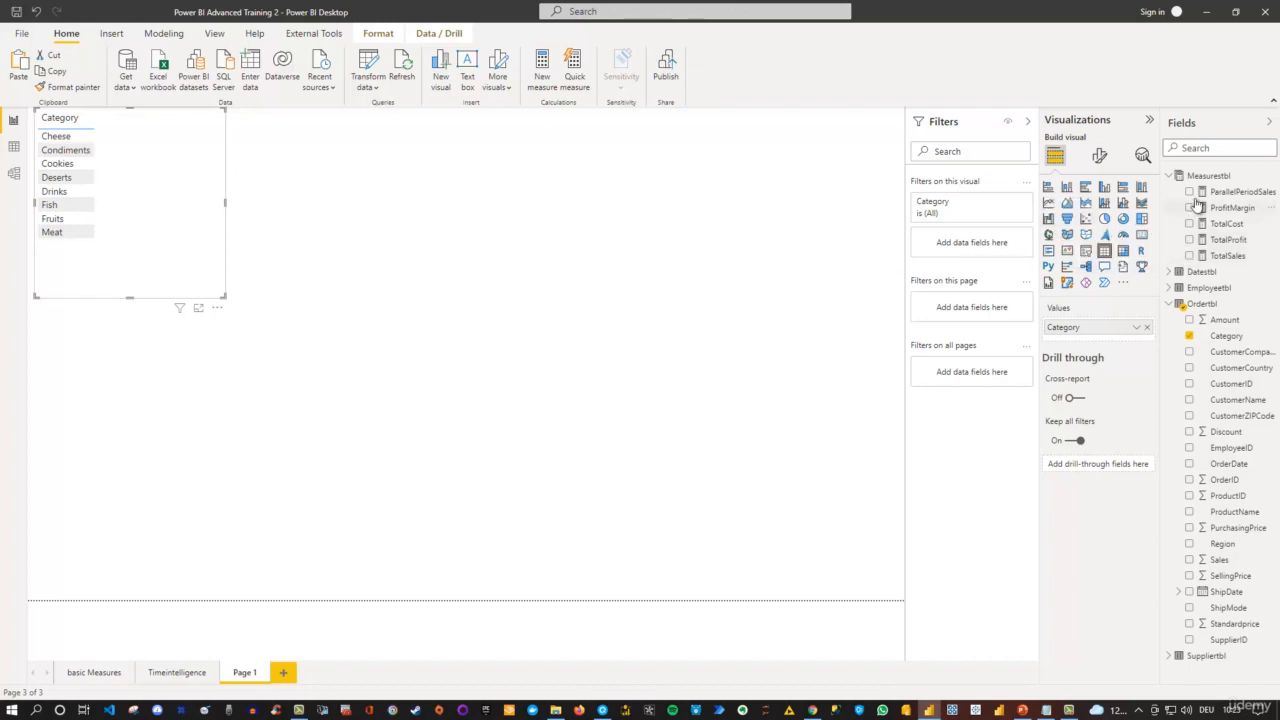
{"action": "left_click", "coordinate": [1189, 257]}
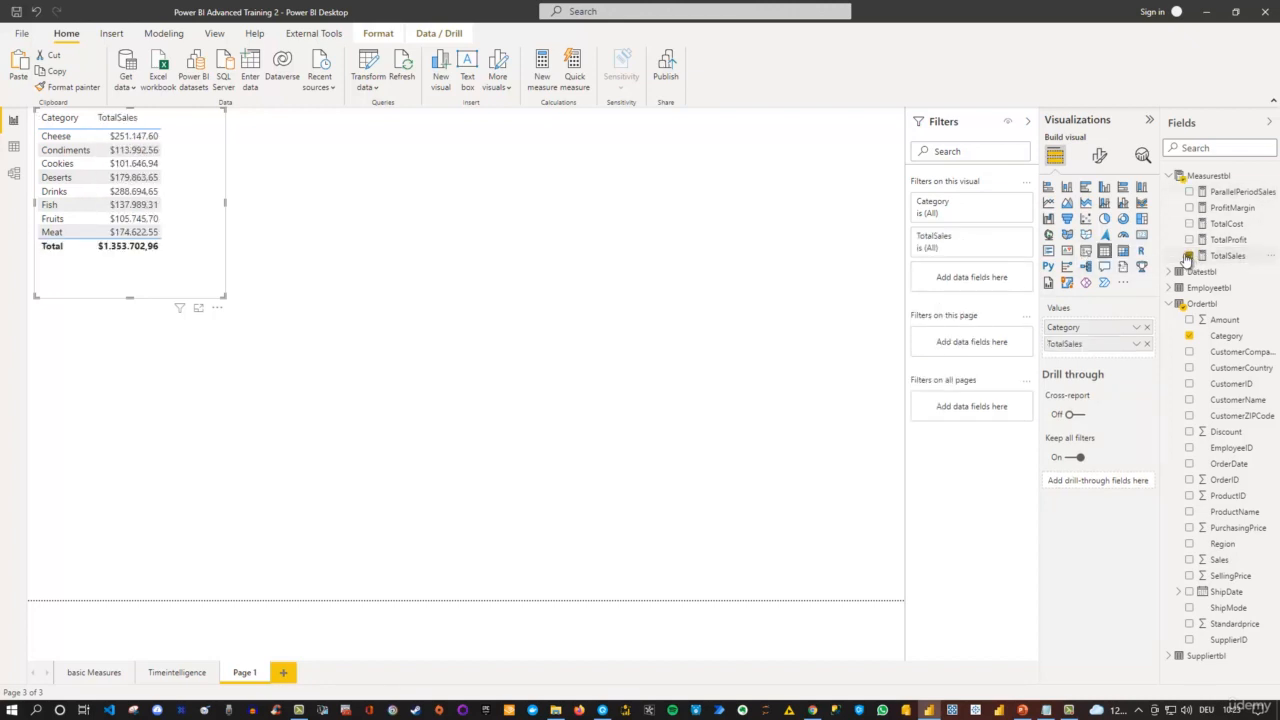
Set the font size of the table's values to 14 pt and enlarge the table so all rows fit
{"action": "left_click", "coordinate": [1100, 157]}
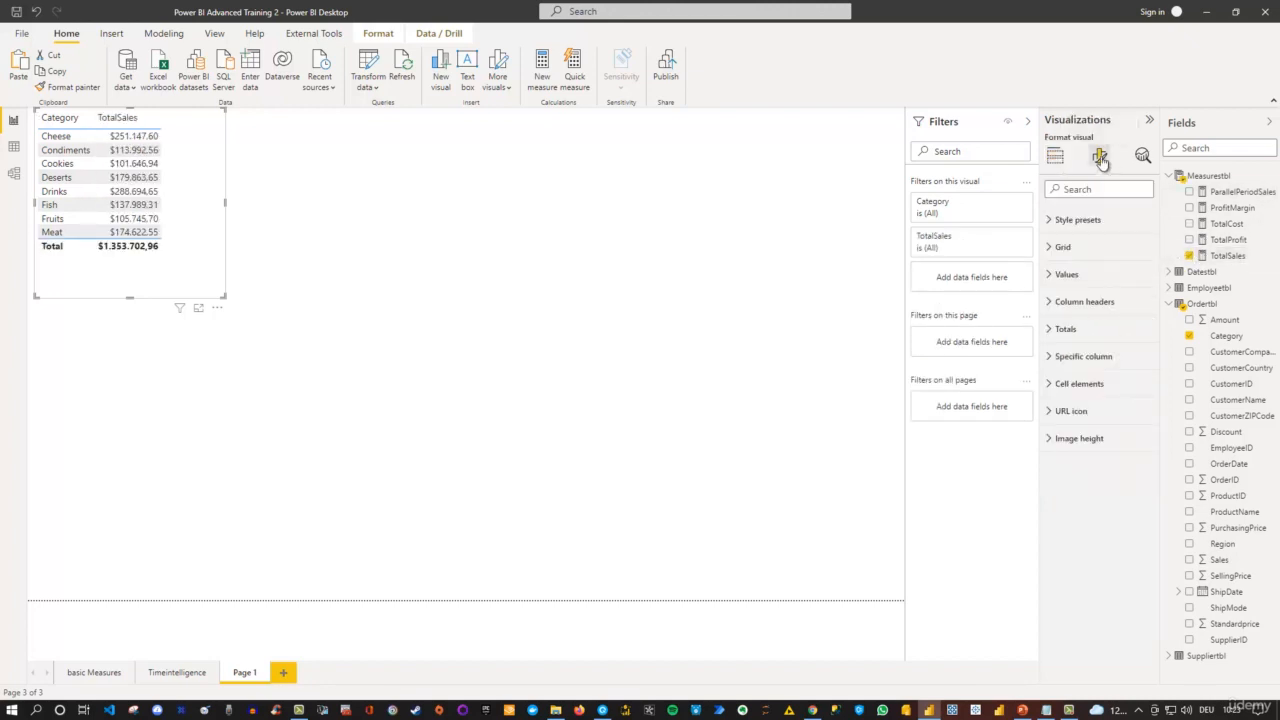
{"action": "left_click", "coordinate": [1058, 299]}
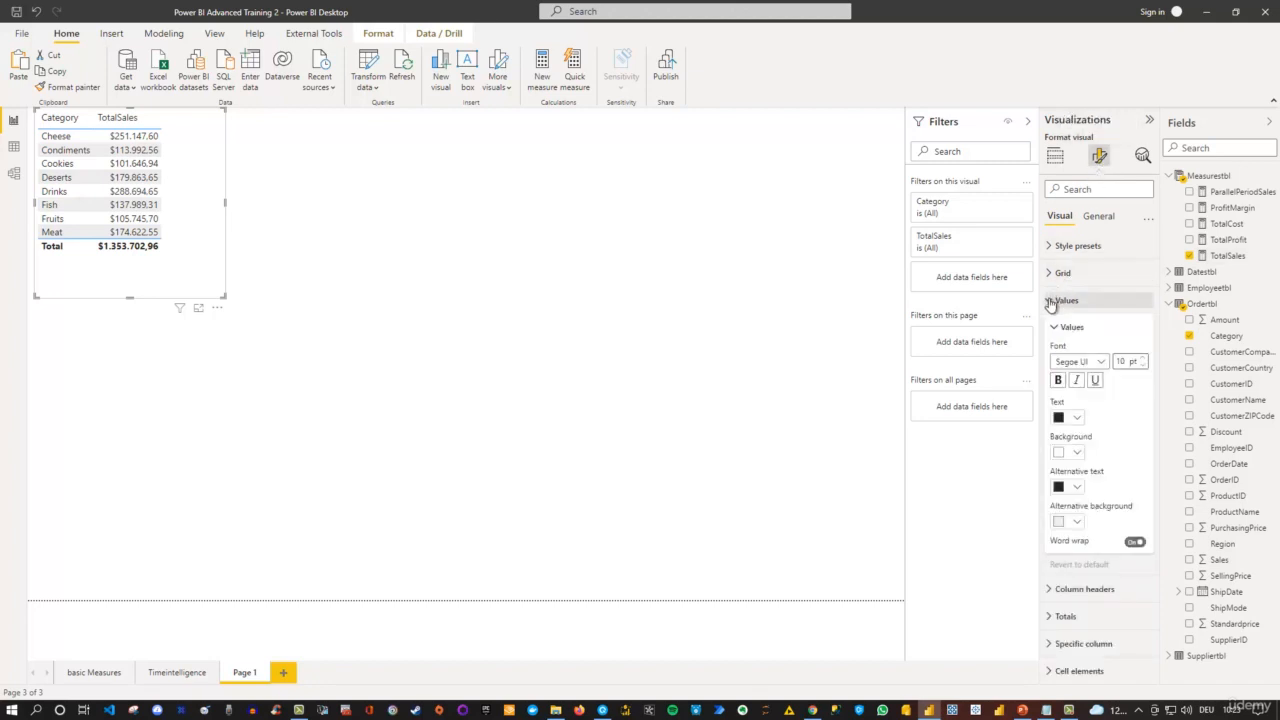
{"action": "double_click", "coordinate": [1119, 362]}
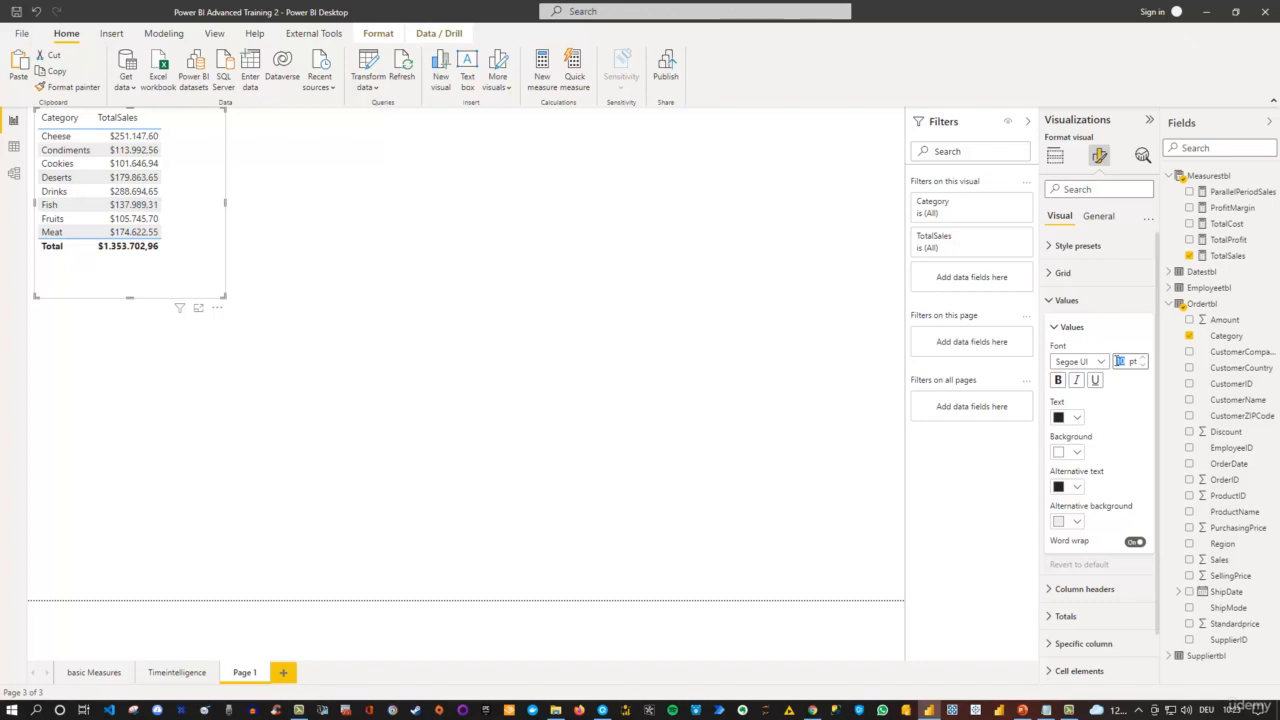
{"action": "type", "text": "14"}
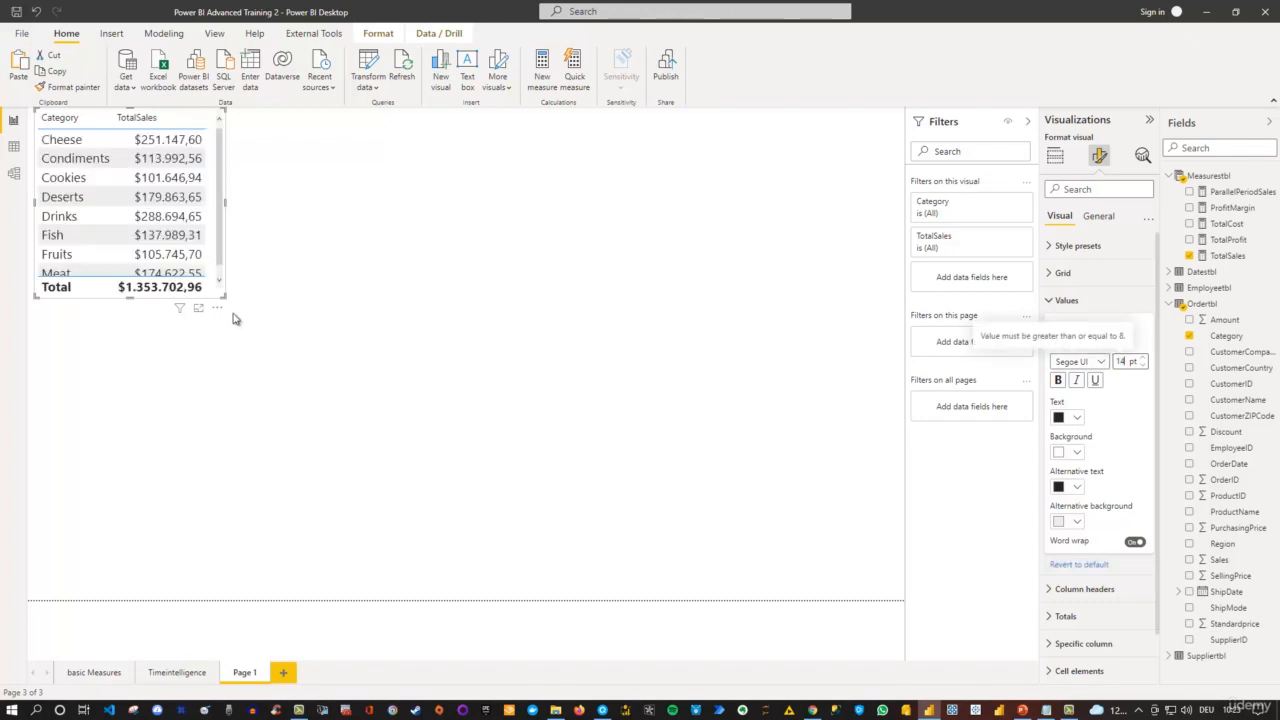
{"action": "left_click_drag", "start_coordinate": [225, 300], "coordinate": [315, 354]}
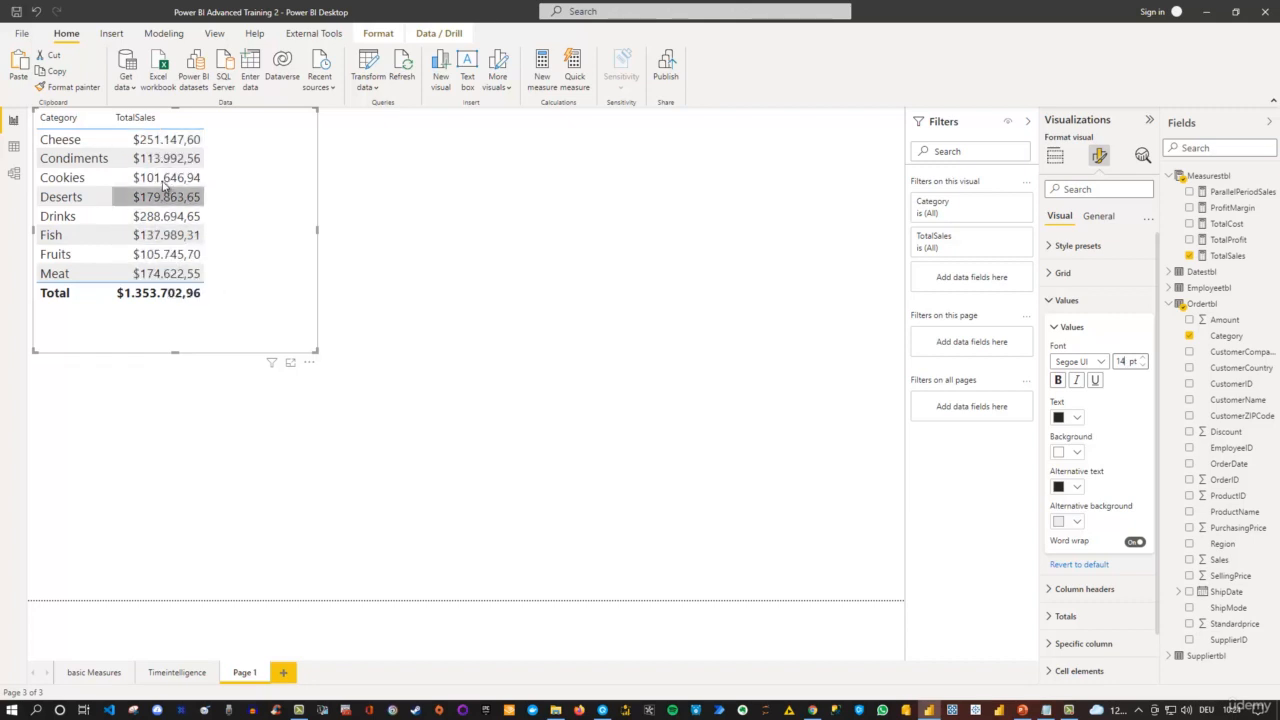
Try sorting the table by TotalSales in both directions and return it to ascending Category order
{"action": "left_click", "coordinate": [118, 127]}
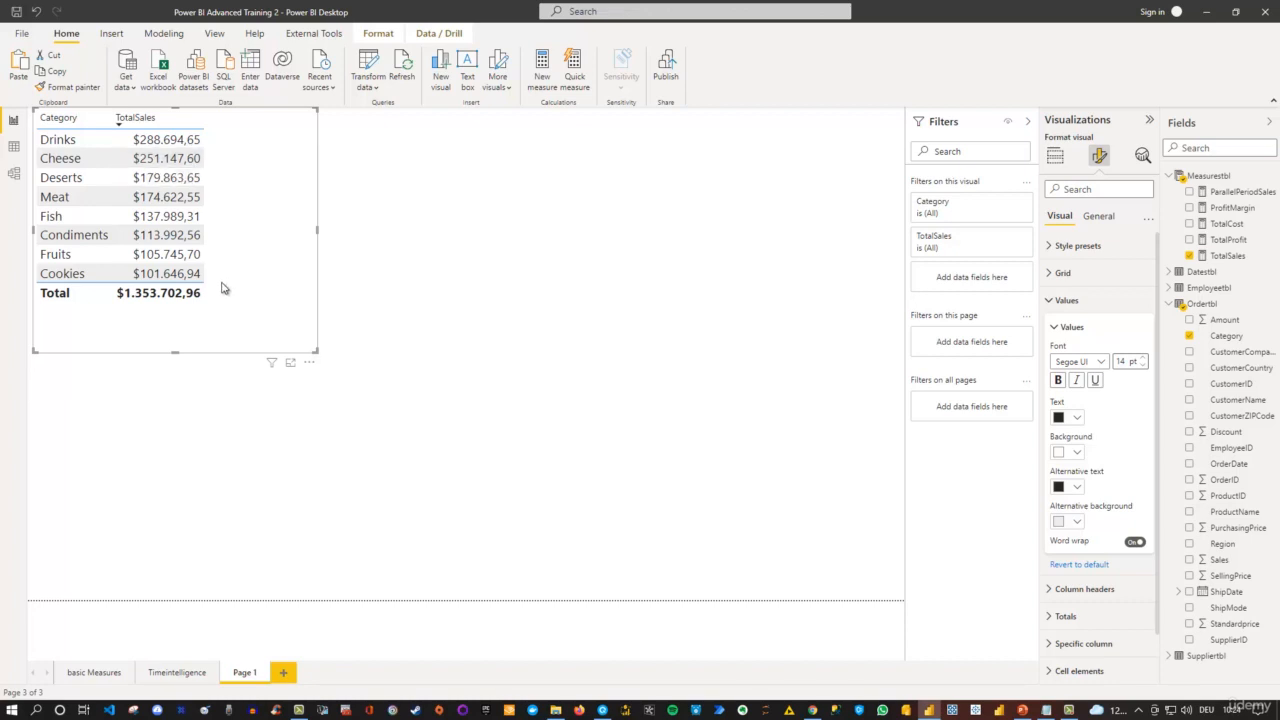
{"action": "left_click", "coordinate": [118, 128]}
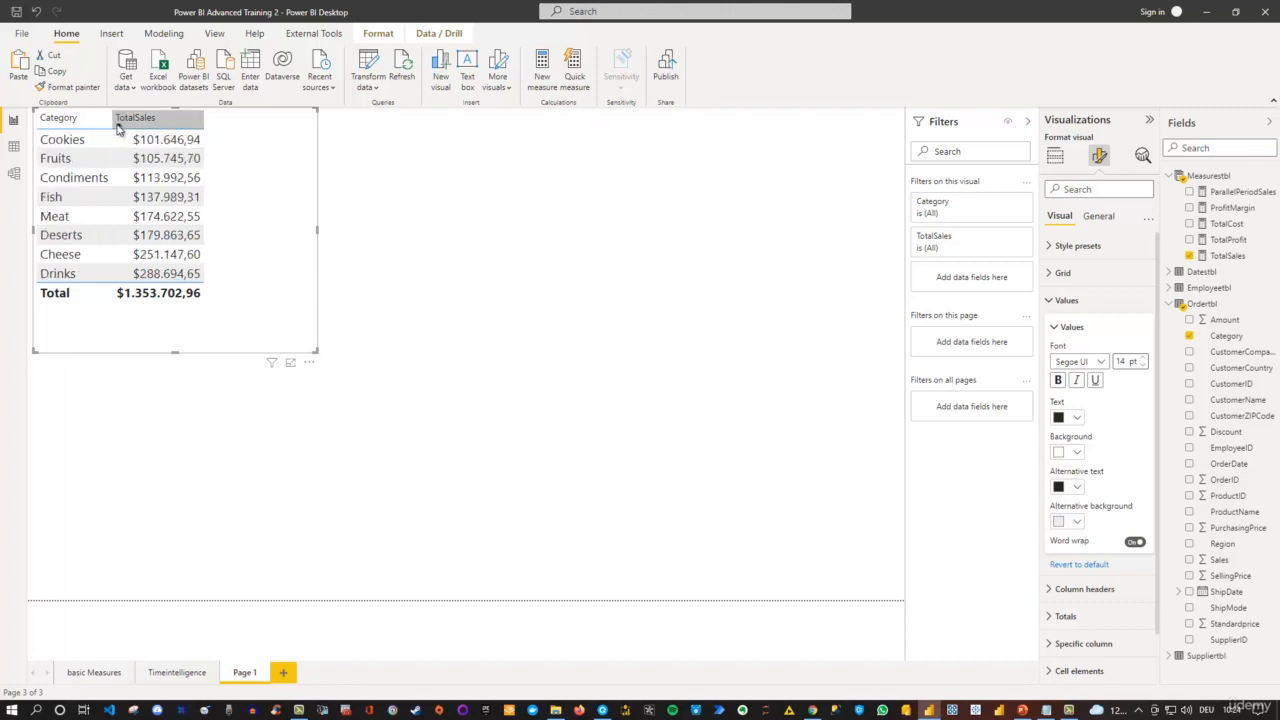
{"action": "left_click", "coordinate": [118, 128]}
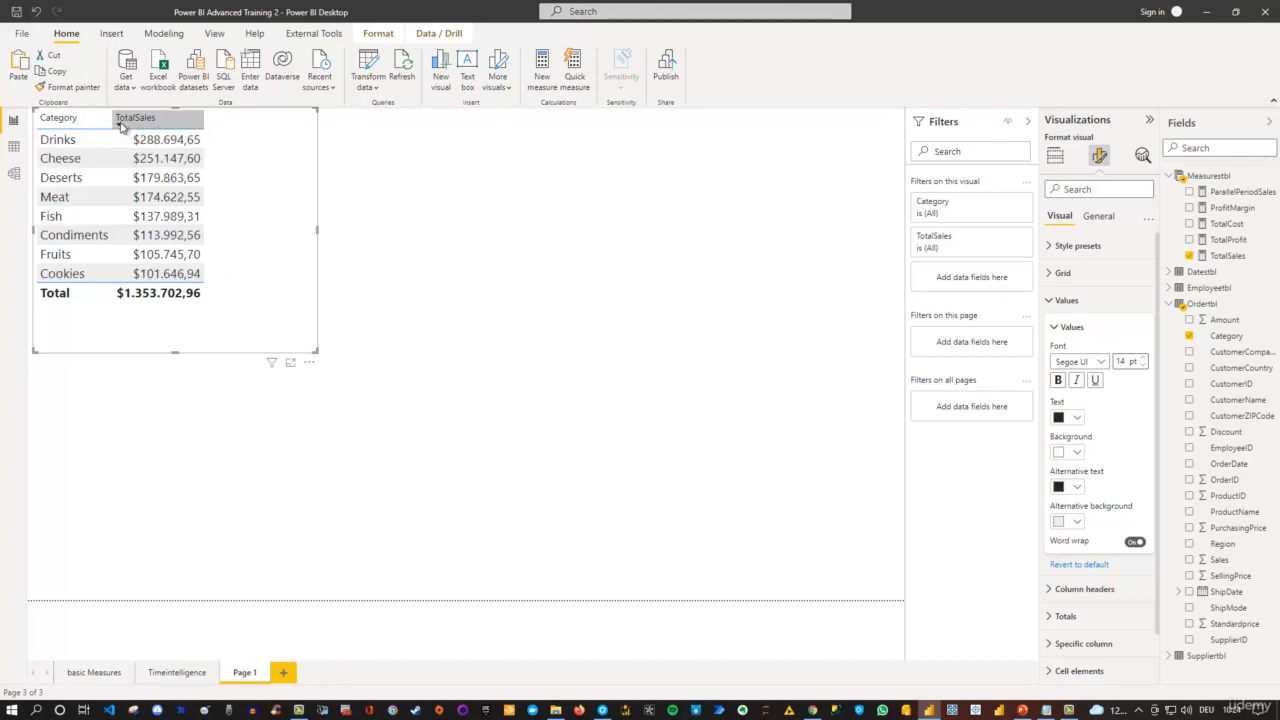
{"action": "left_click", "coordinate": [45, 127]}
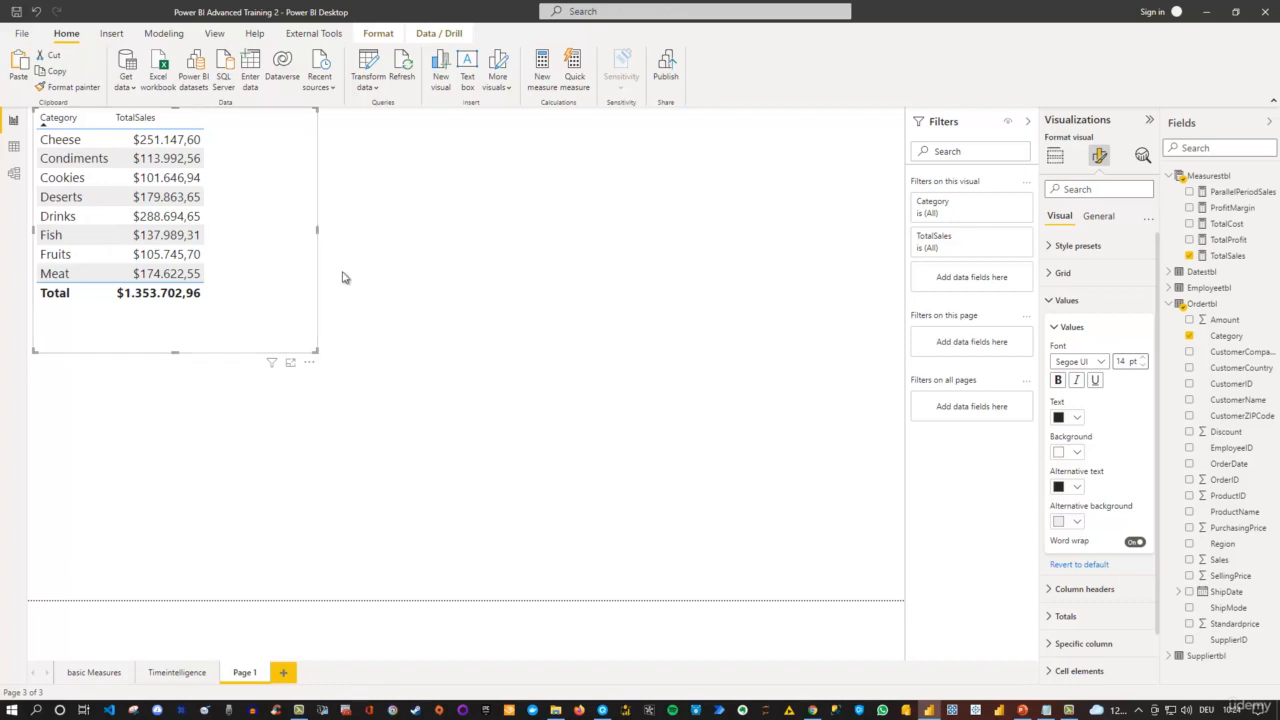
{"action": "left_click", "coordinate": [431, 216]}
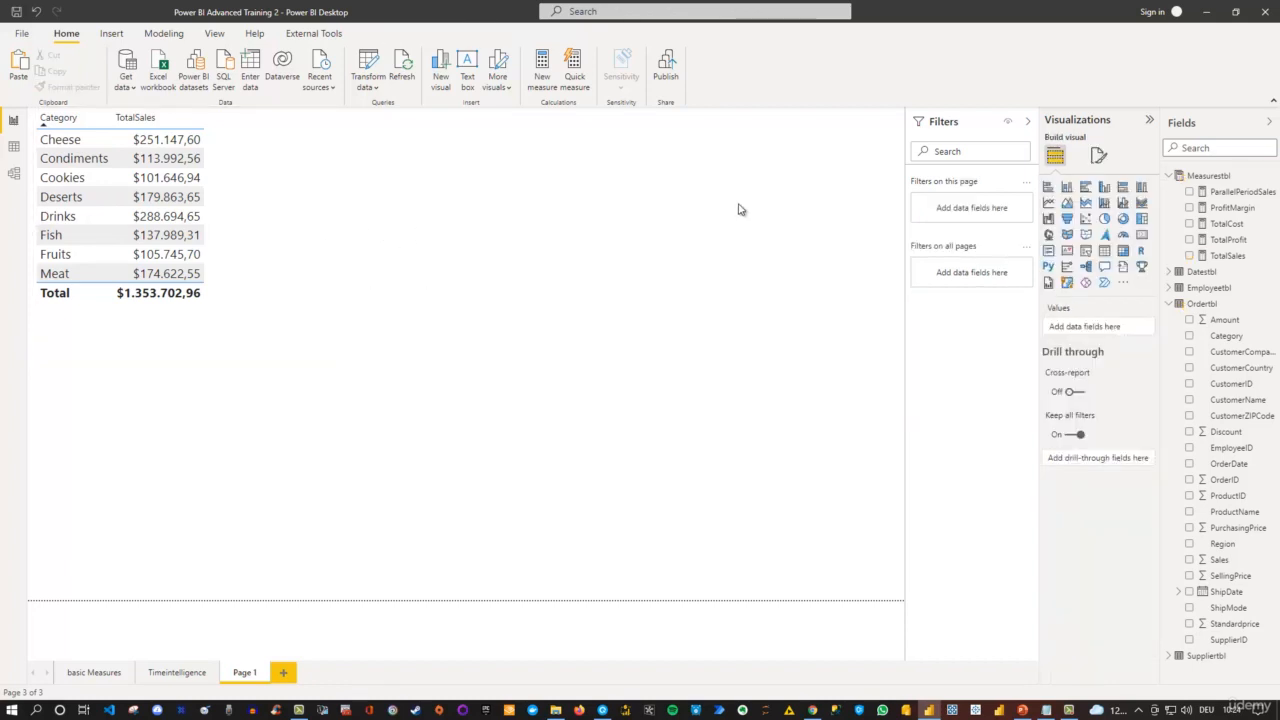
Create a new measure named Ranking in Measurestbl and begin its formula with the RANKX function
{"action": "right_click", "coordinate": [1211, 176]}
{"action": "left_click", "coordinate": [1124, 186]}
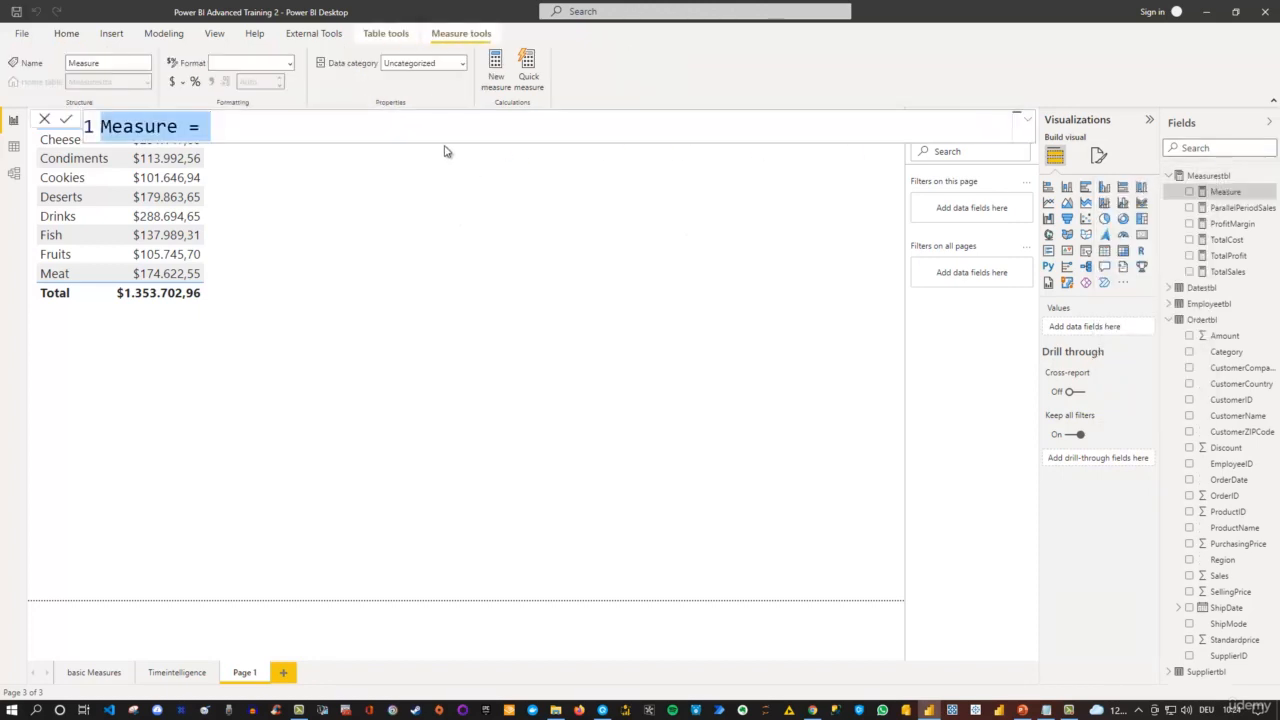
{"action": "type", "text": "R"}
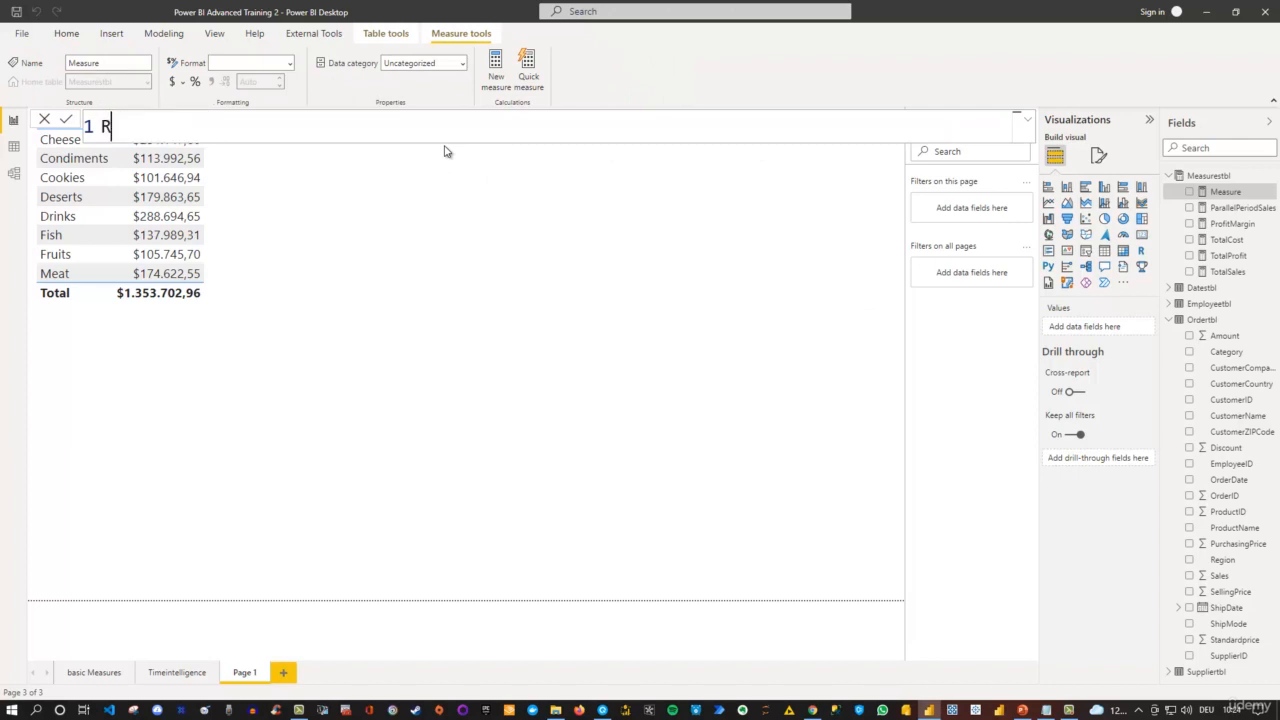
{"action": "type", "text": "anking = "}
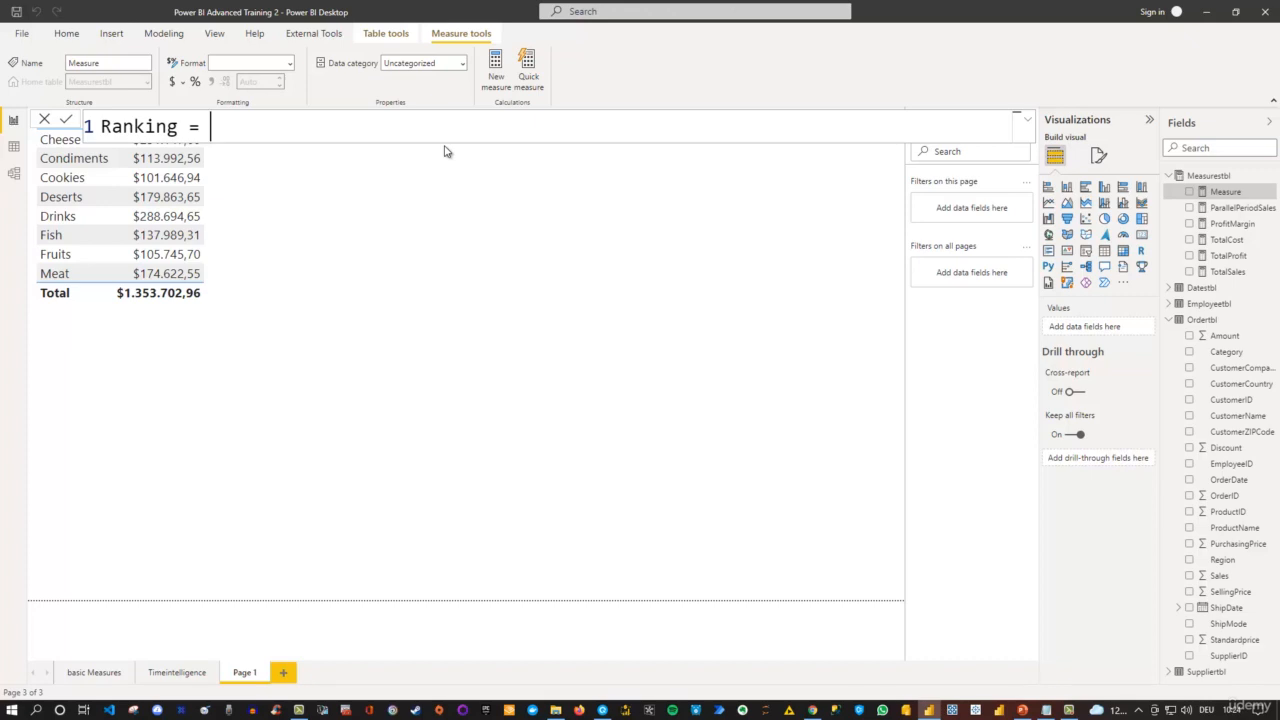
{"action": "type", "text": "RANK"}
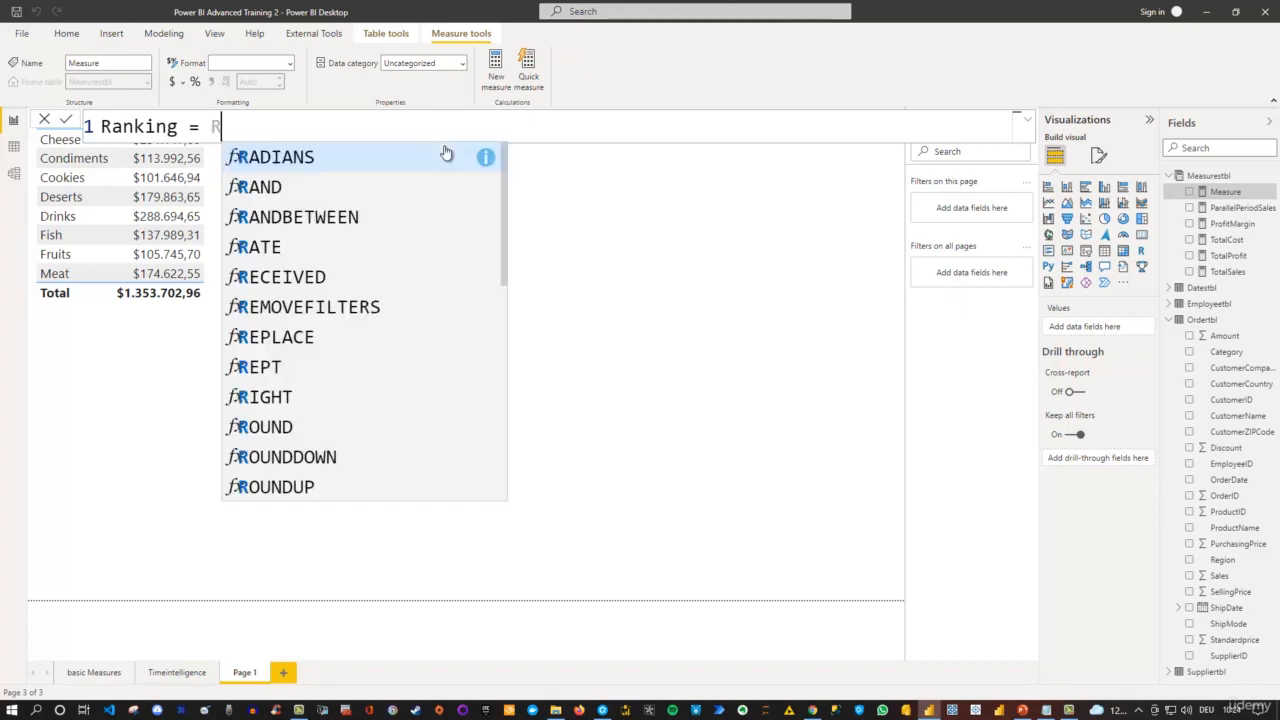
{"action": "type", "text": "X"}
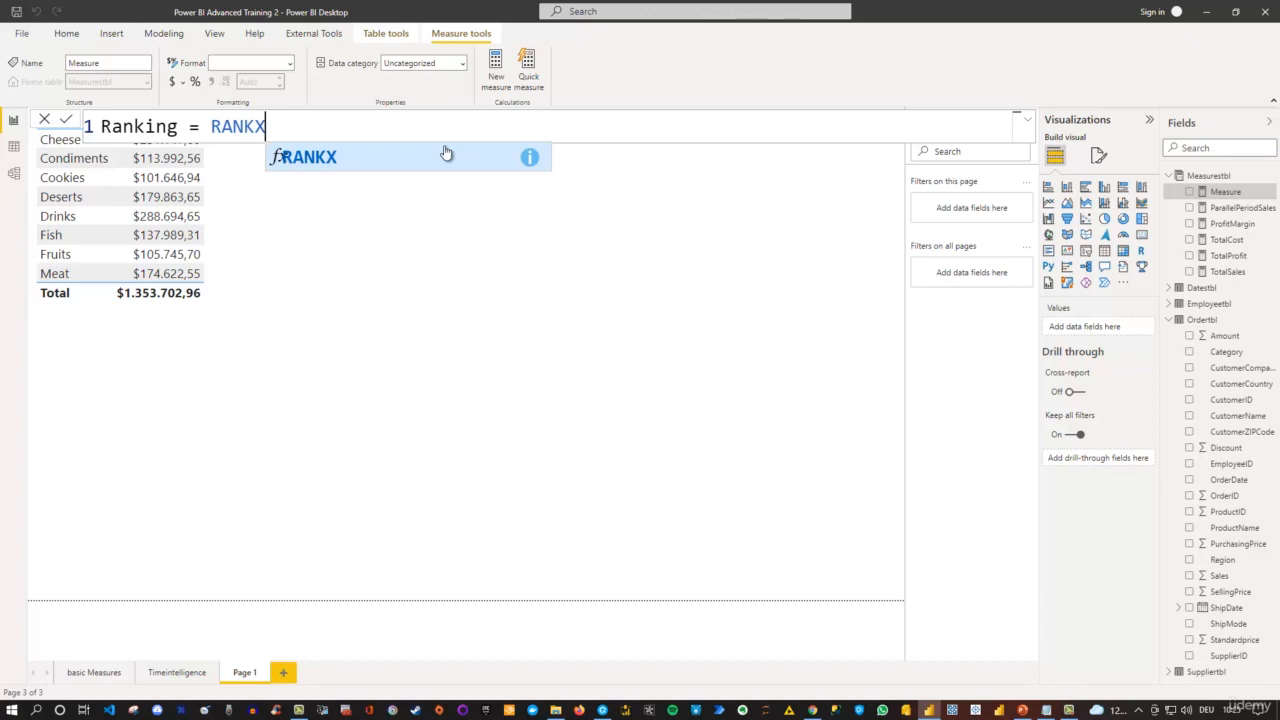
{"action": "type", "text": "("}
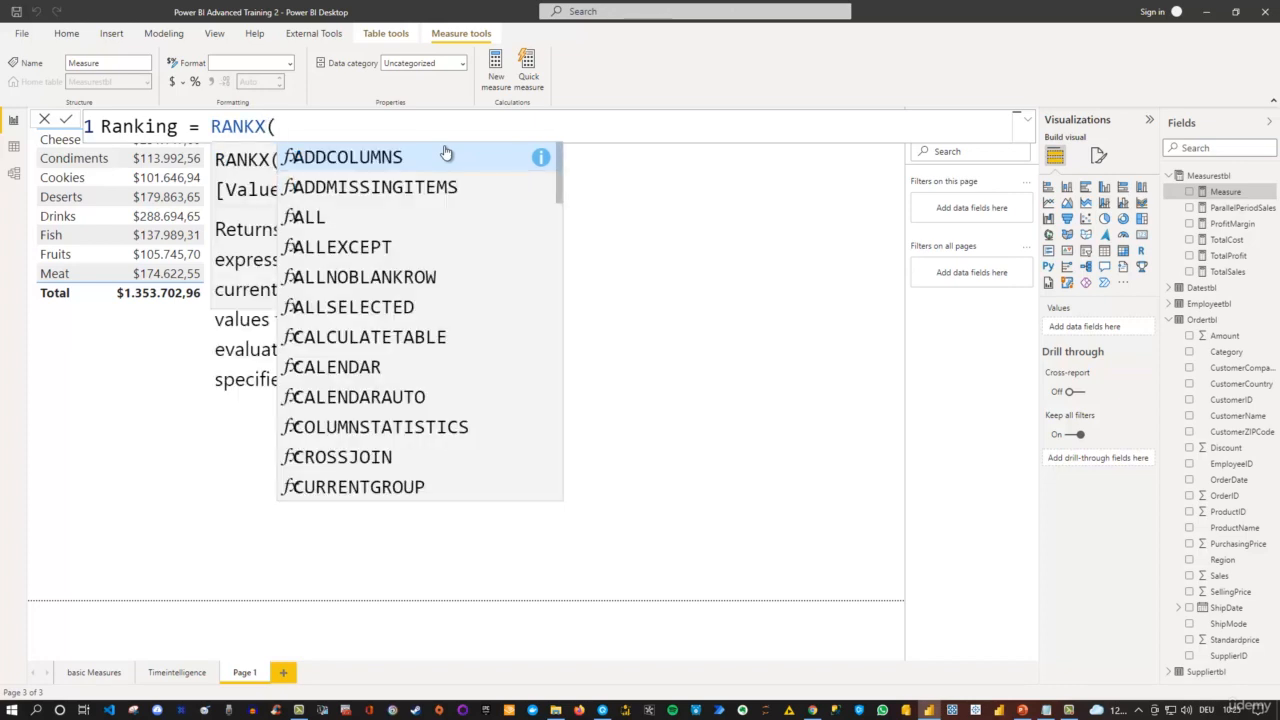
{"action": "key", "text": "Escape"}
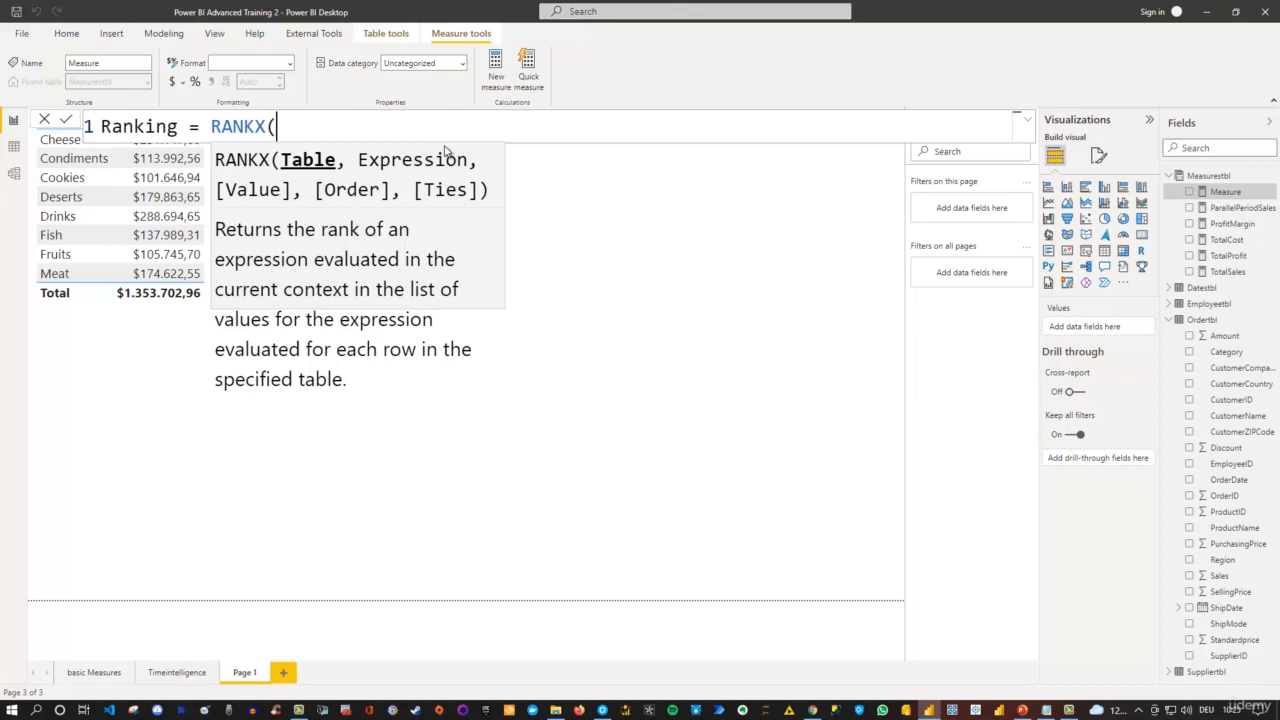
Enter Ordertbl as the RANKX table and Measurestbl[TotalSales] as the expression to rank by
{"action": "type", "text": "Ord"}
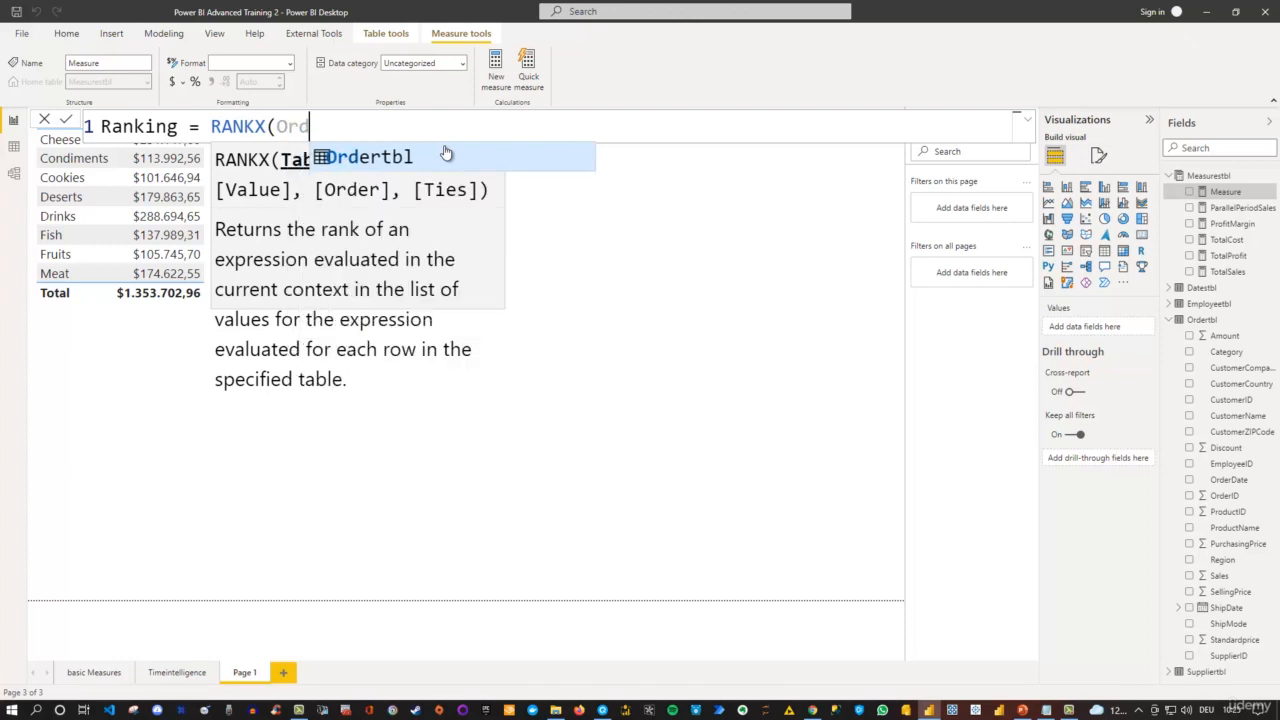
{"action": "type", "text": "ertbl"}
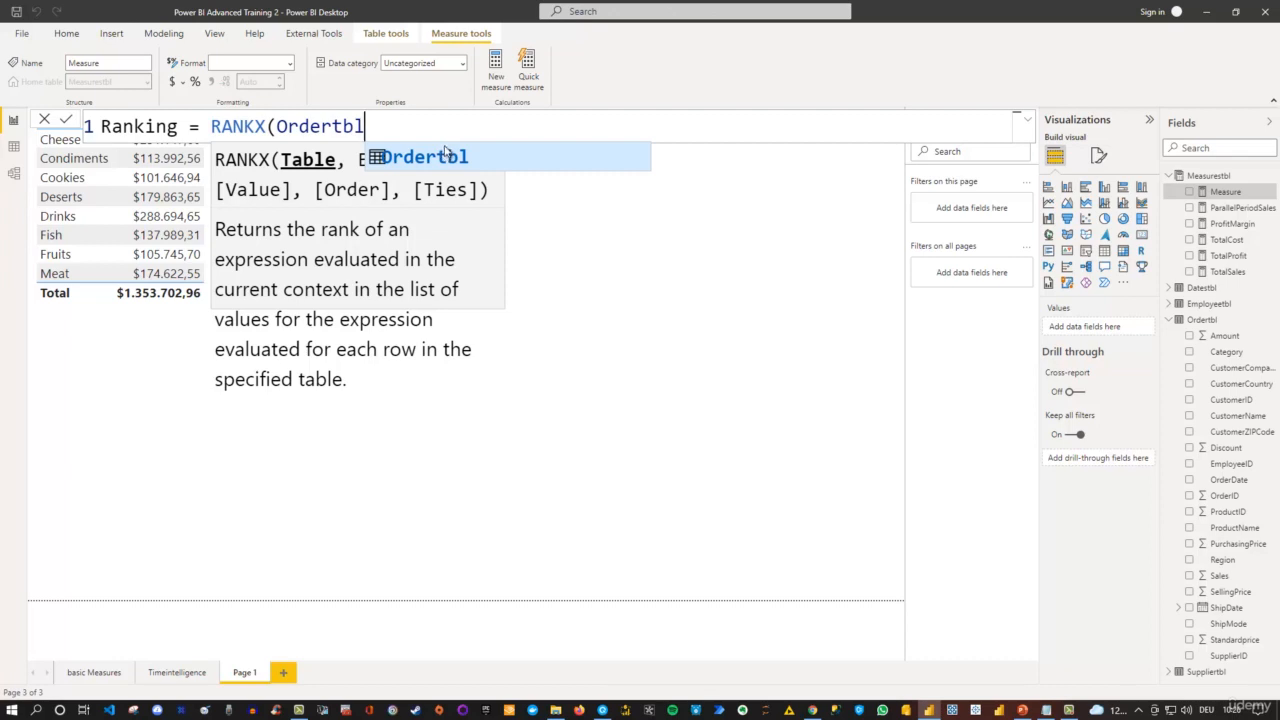
{"action": "type", "text": ","}
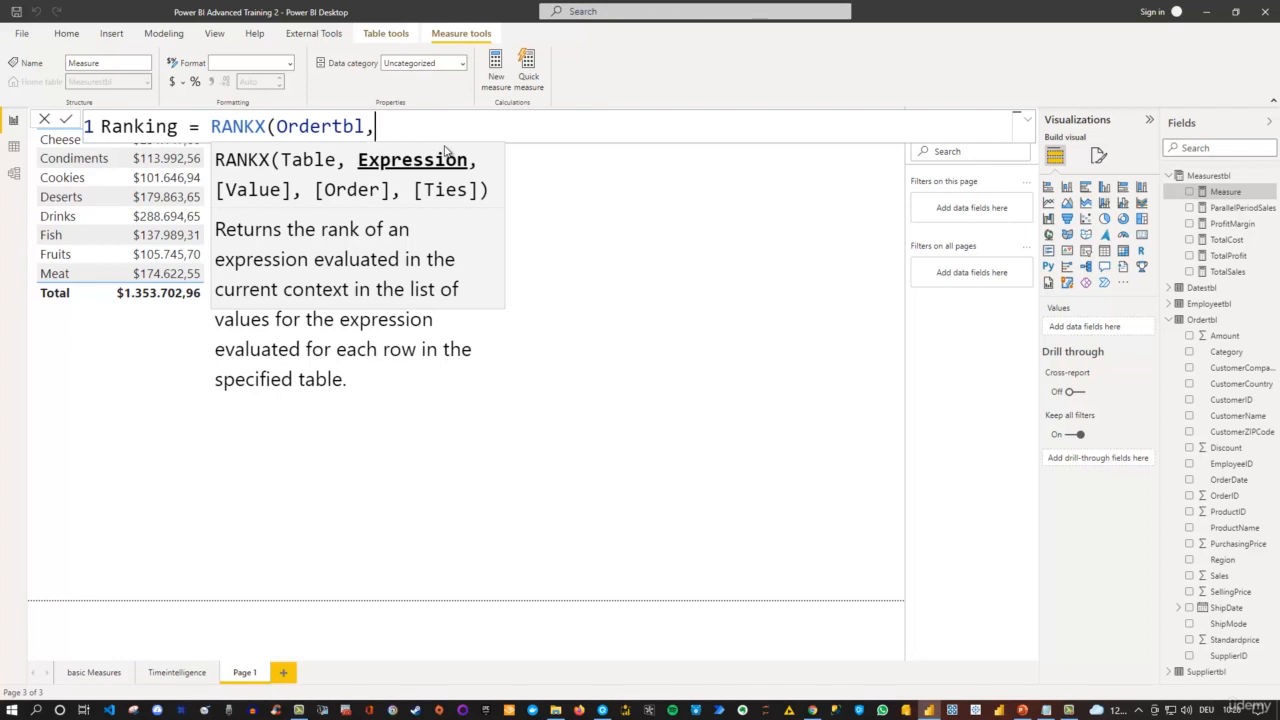
{"action": "type", "text": "TotalSa"}
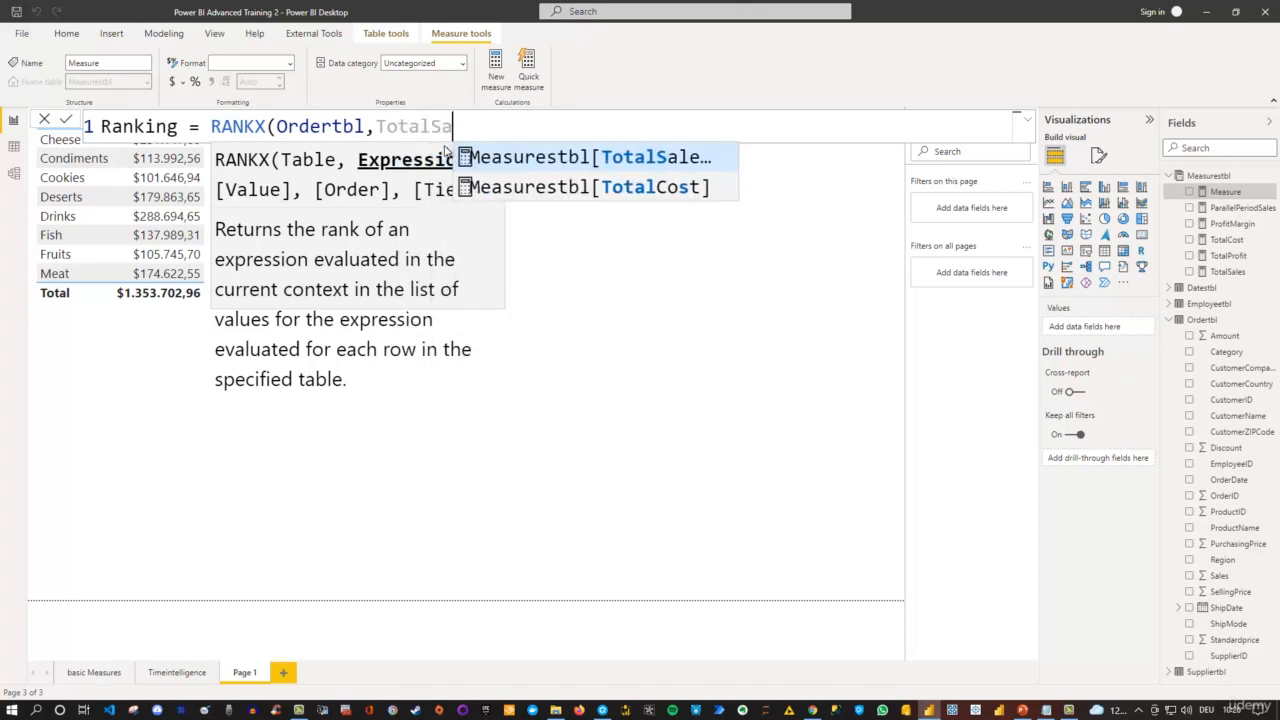
{"action": "key", "text": "Tab"}
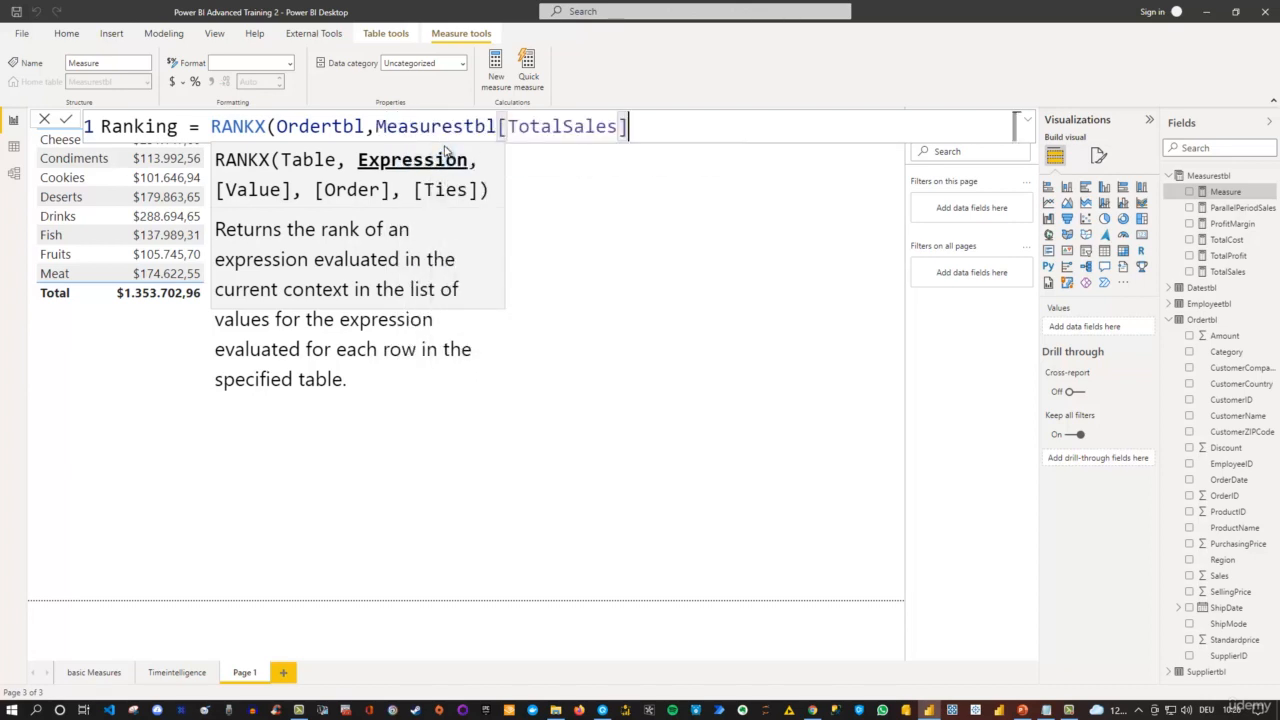
Leave the RANKX value argument empty and set the ranking order to DESC
{"action": "type", "text": ","}
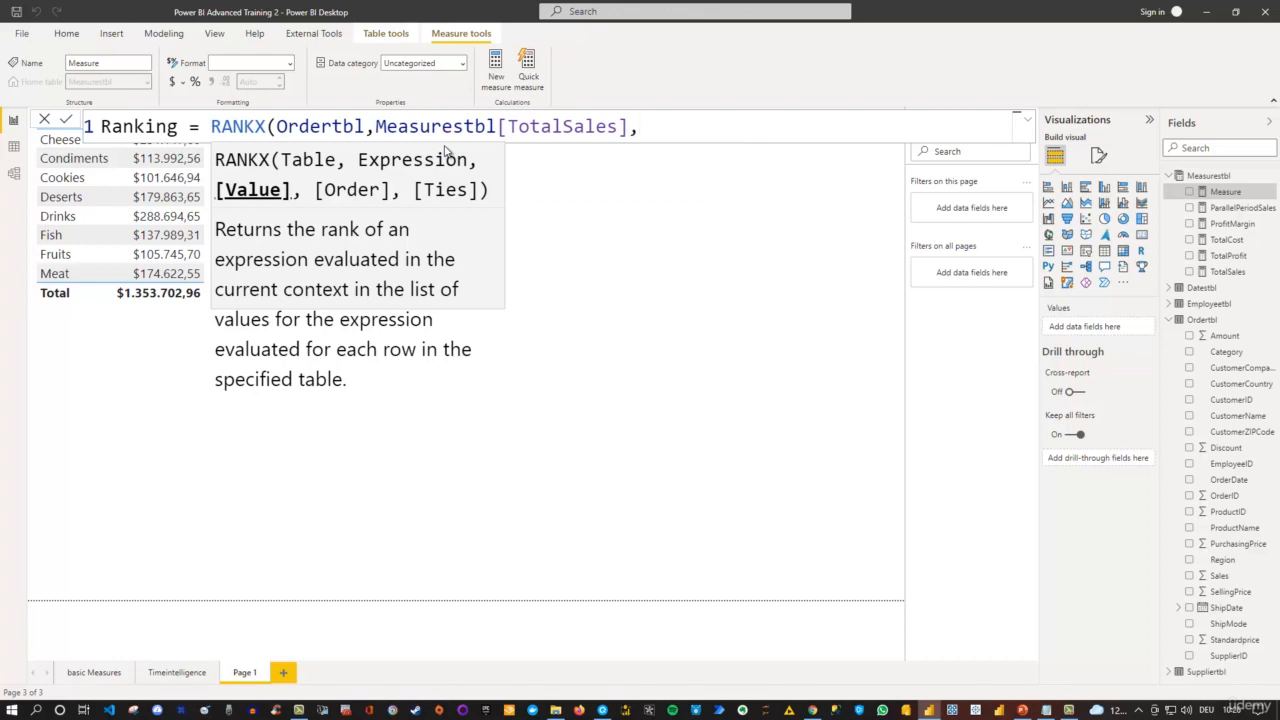
{"action": "type", "text": ","}
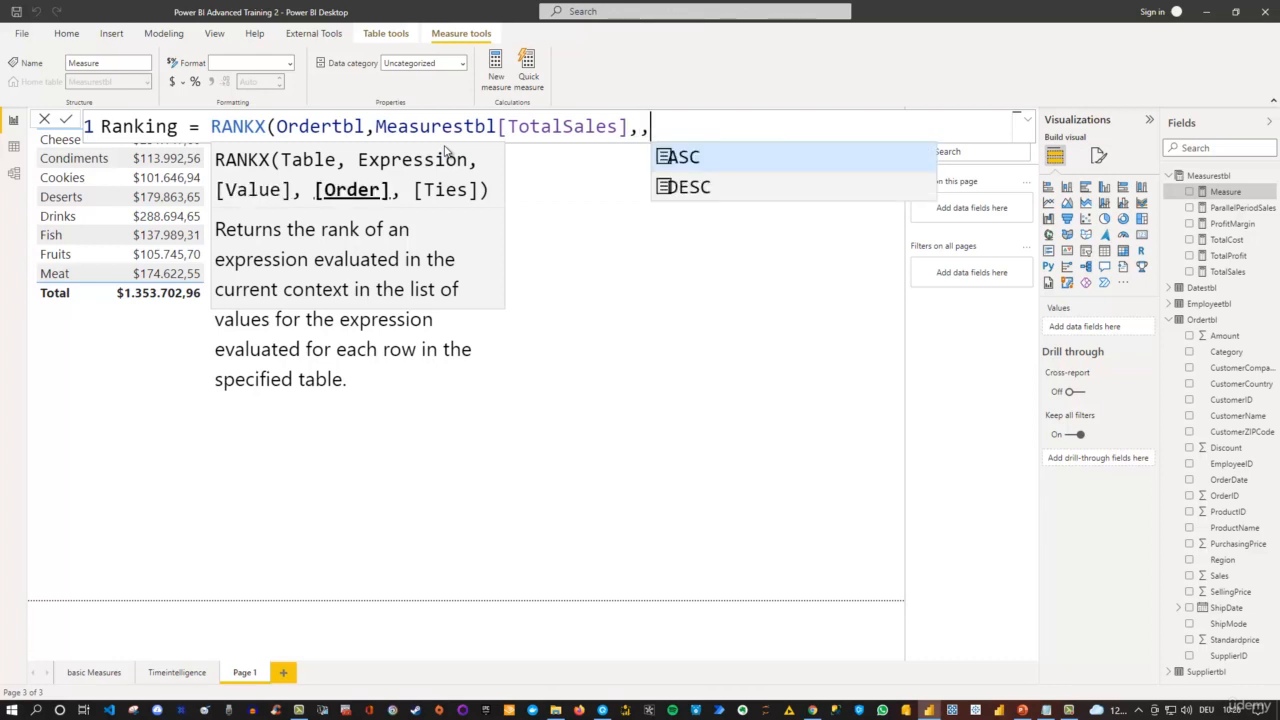
{"action": "type", "text": "des"}
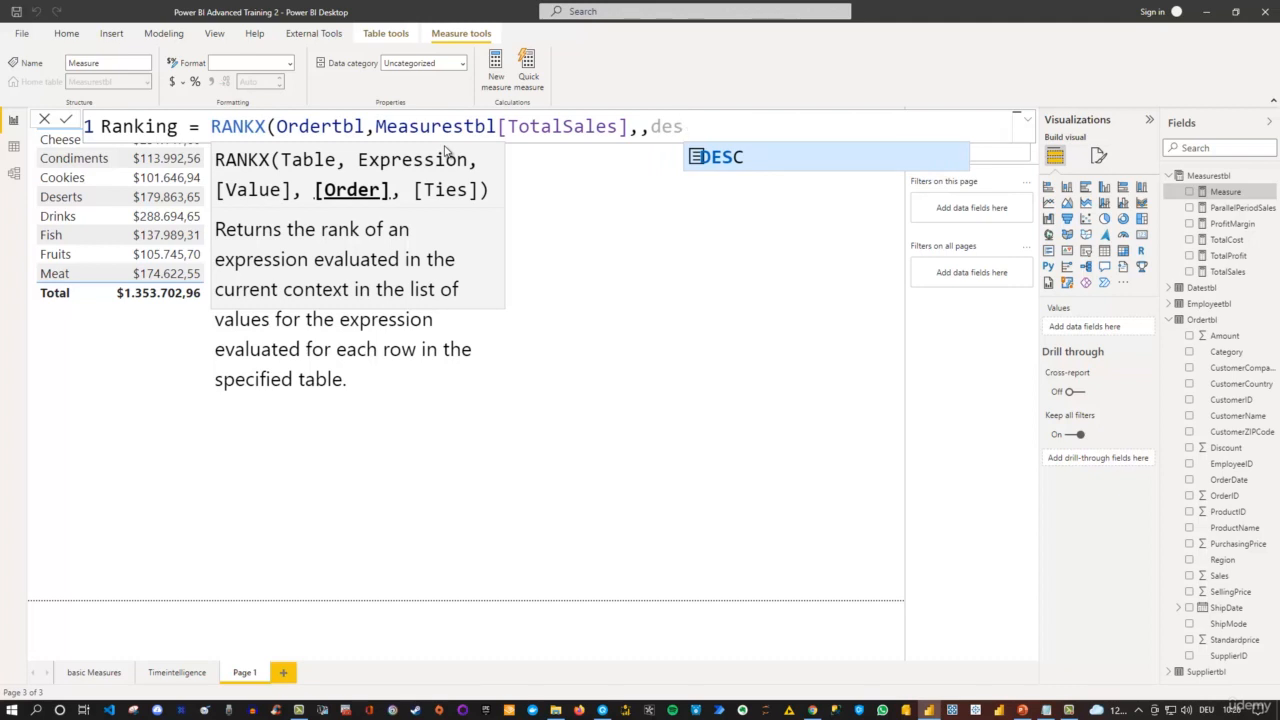
{"action": "key", "text": "Tab"}
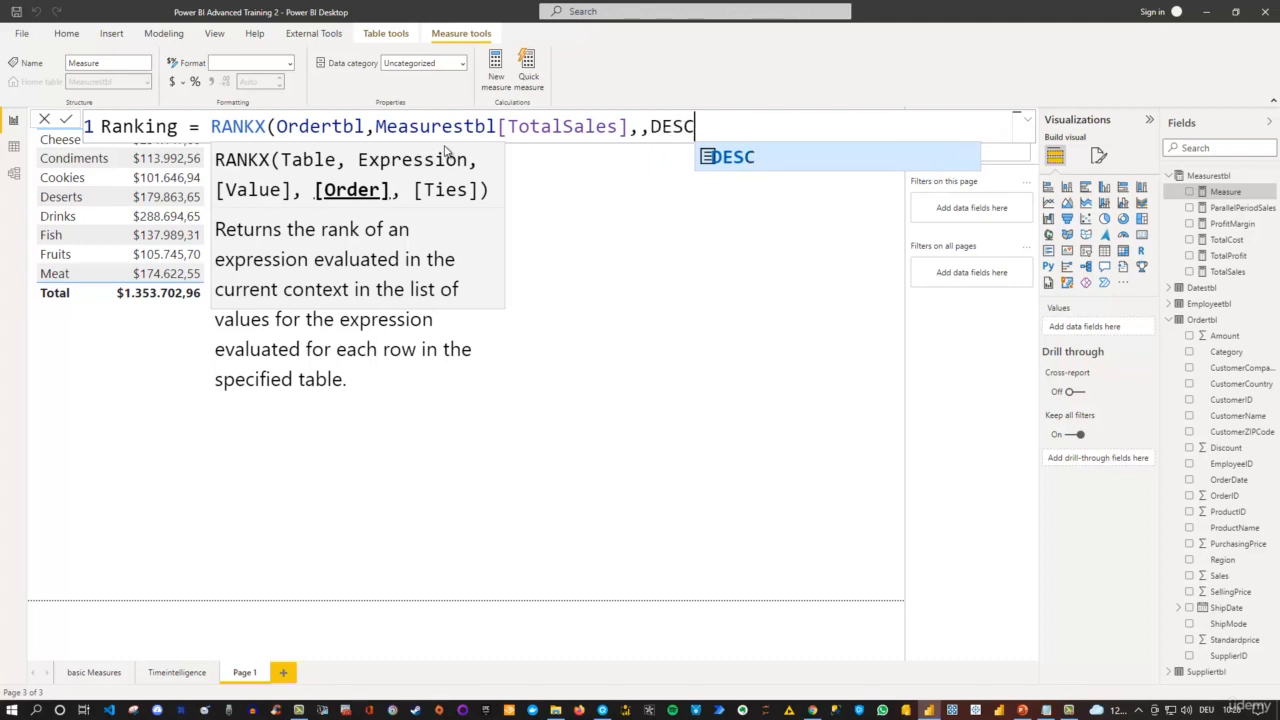
Set the RANKX ties argument to Dense, close the formula and commit the Ranking measure
{"action": "type", "text": ","}
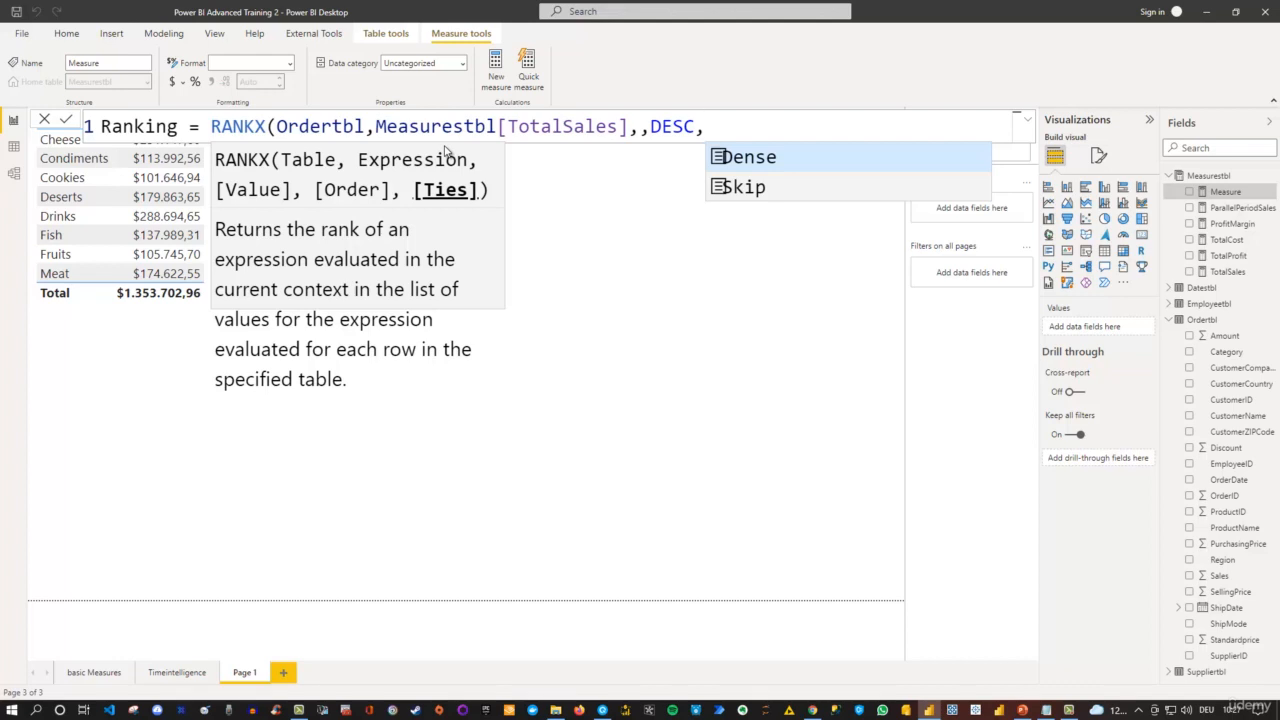
{"action": "key", "text": "Down"}
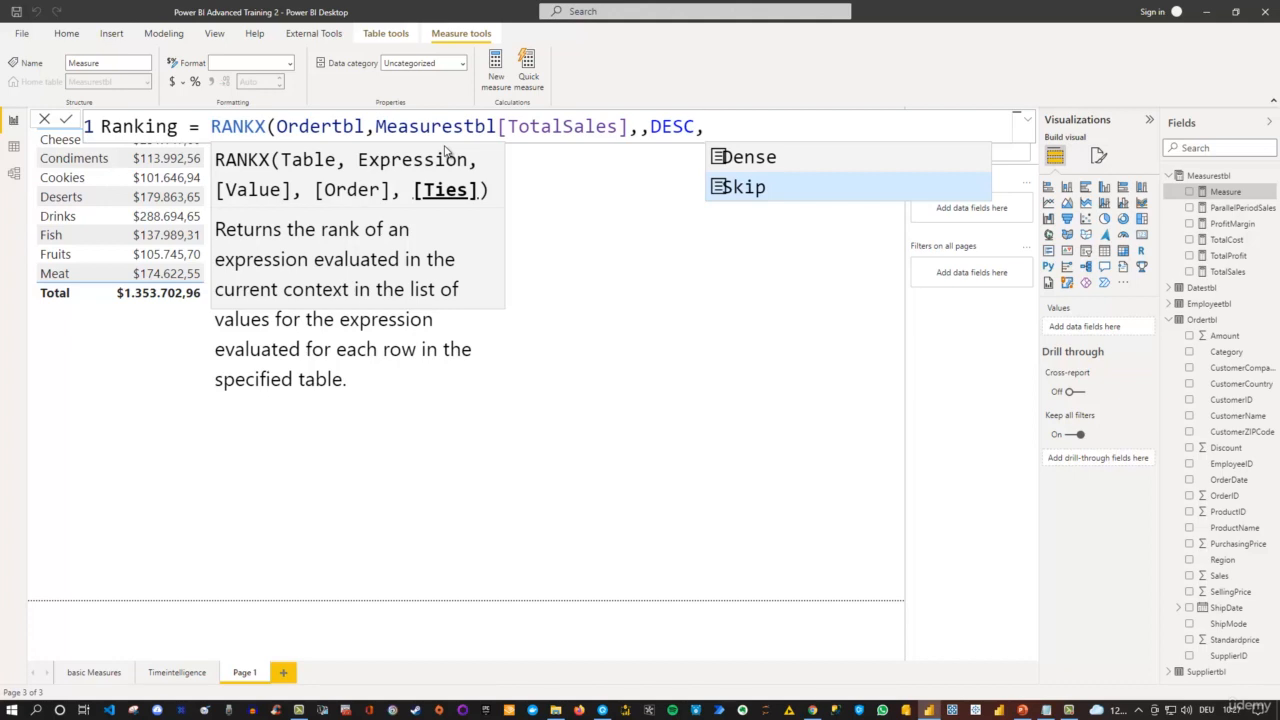
{"action": "key", "text": "Up"}
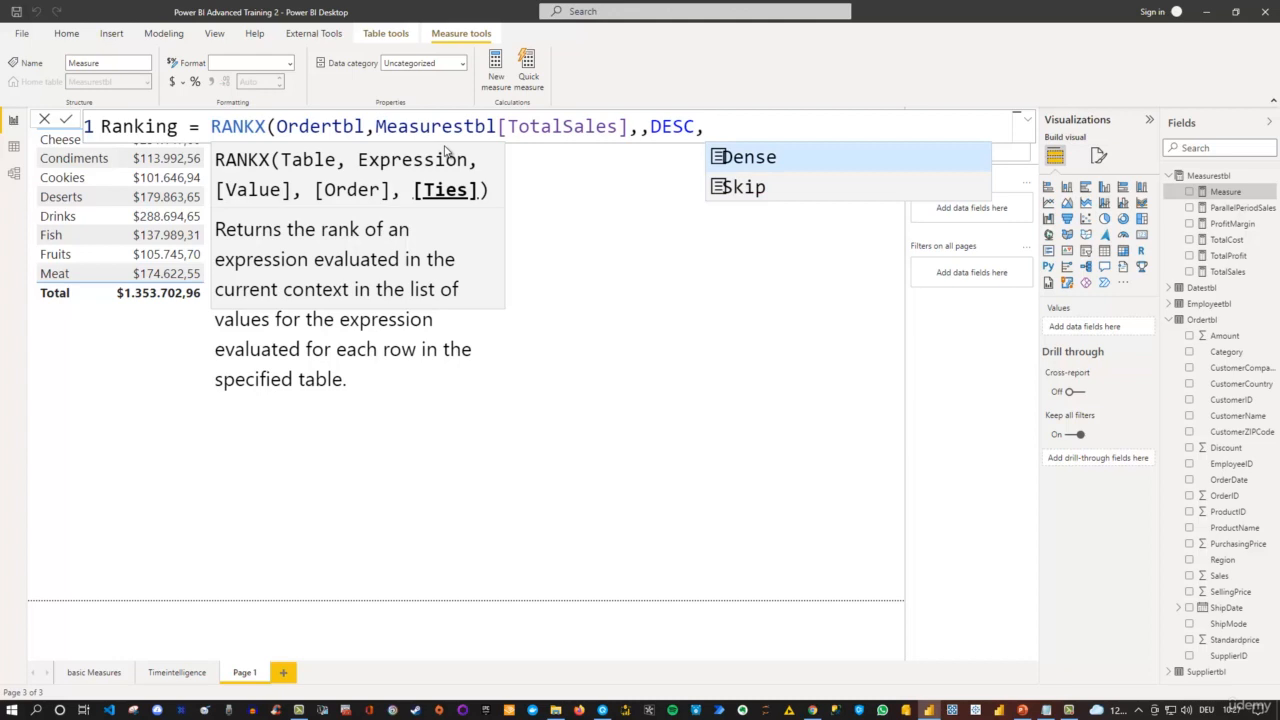
{"action": "type", "text": "Dense"}
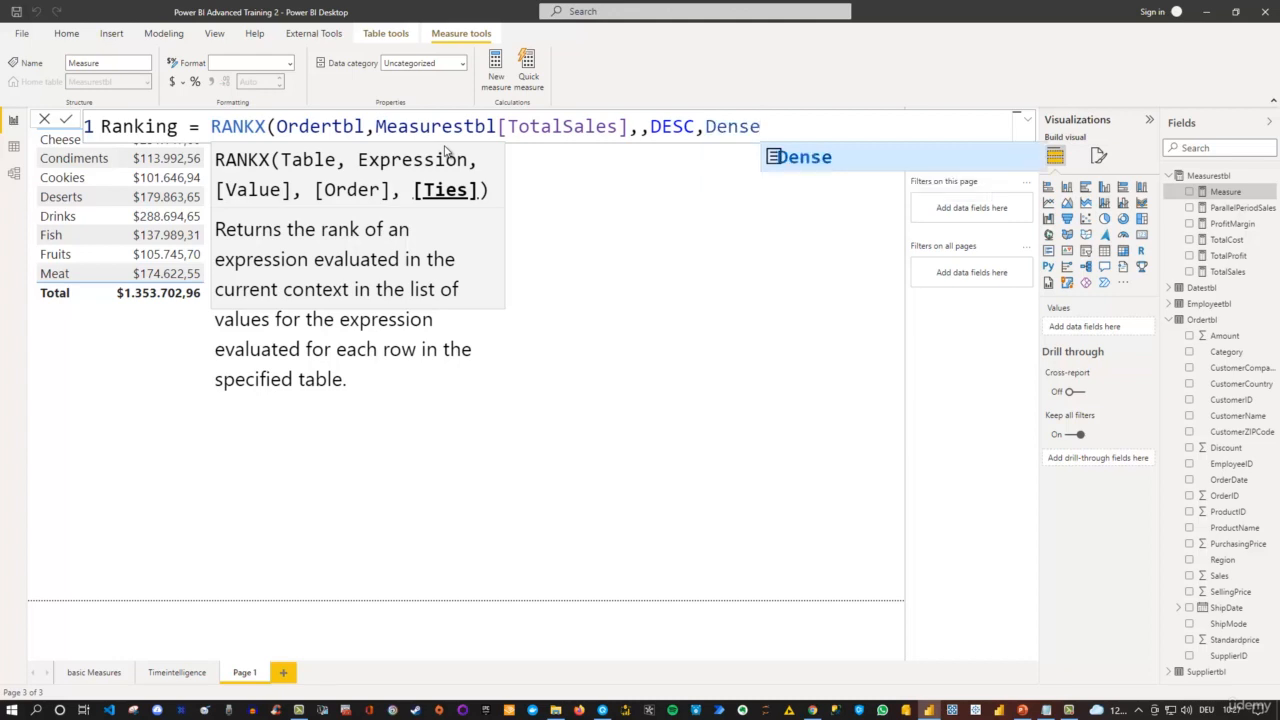
{"action": "key", "text": "Tab"}
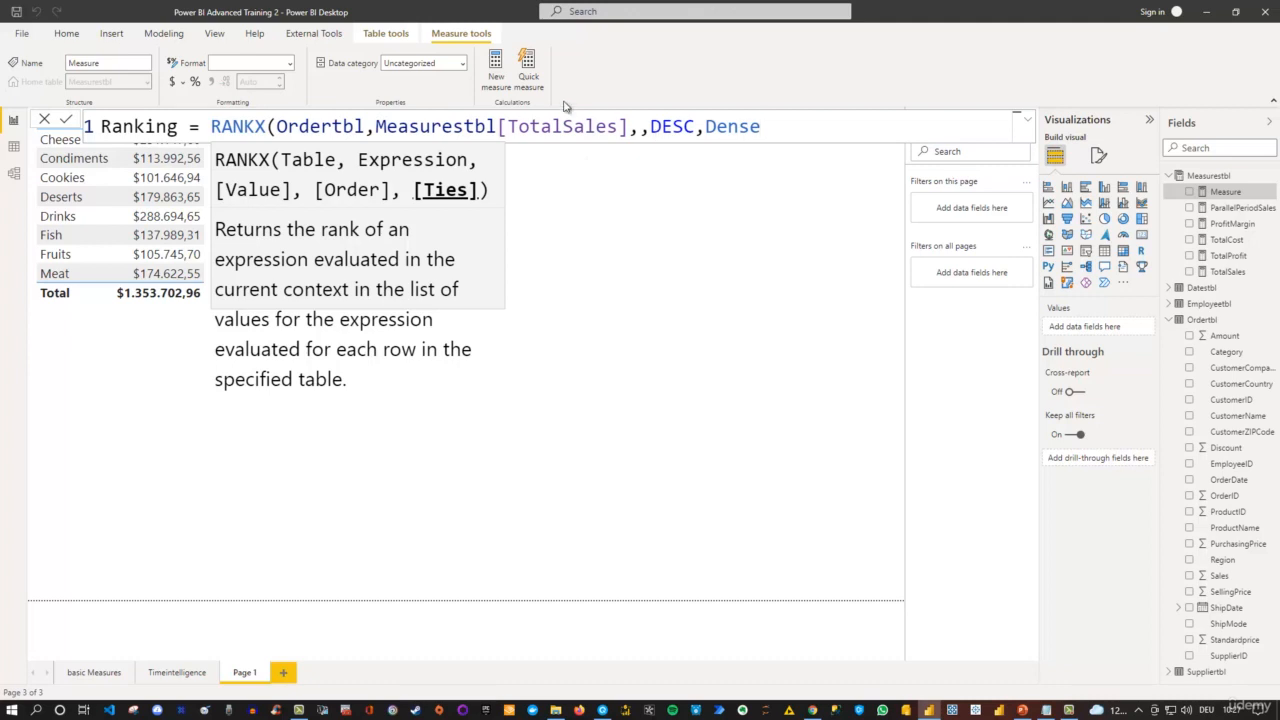
{"action": "type", "text": ")"}
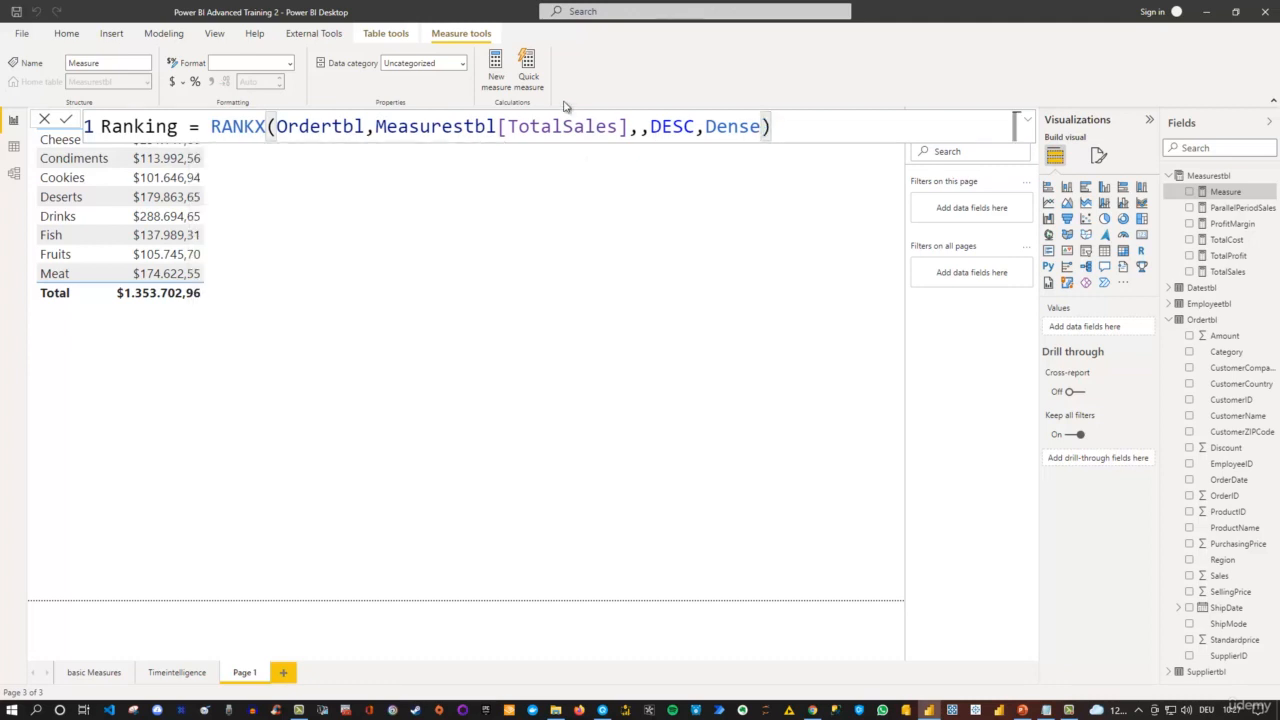
{"action": "key", "text": "Return"}
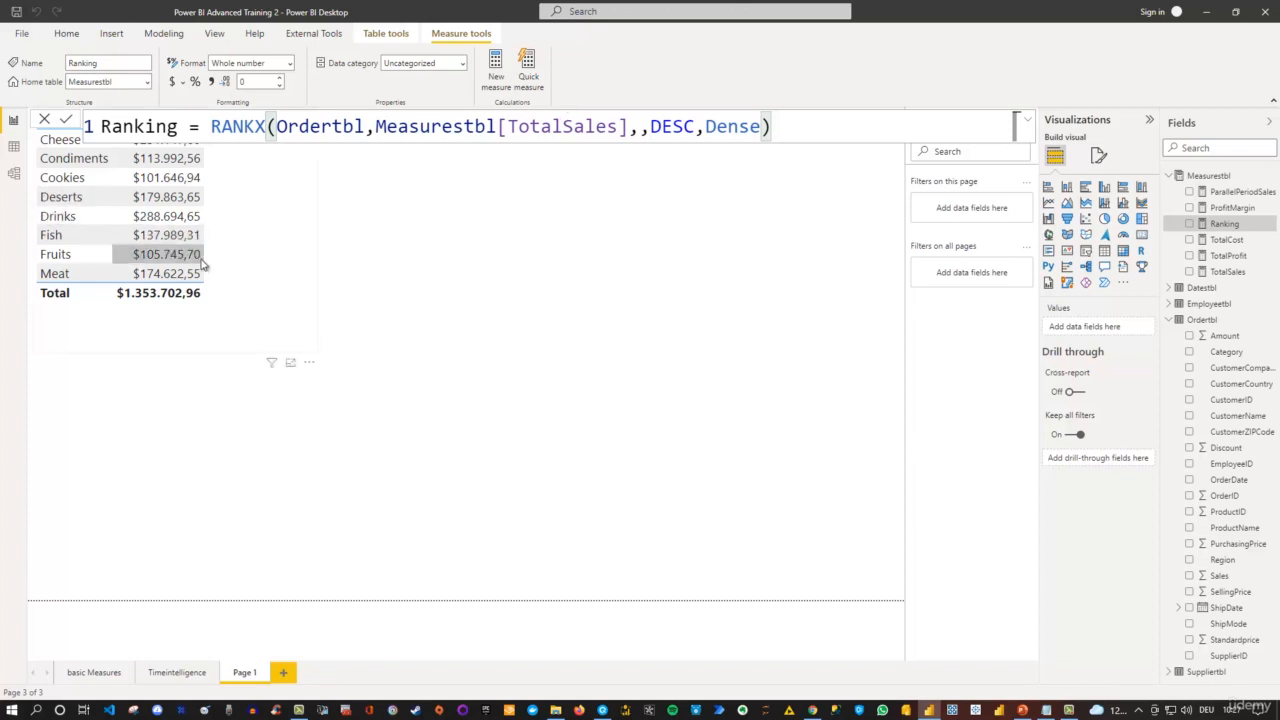
Add the Ranking measure to the category table and widen the table
{"action": "left_click", "coordinate": [214, 323]}
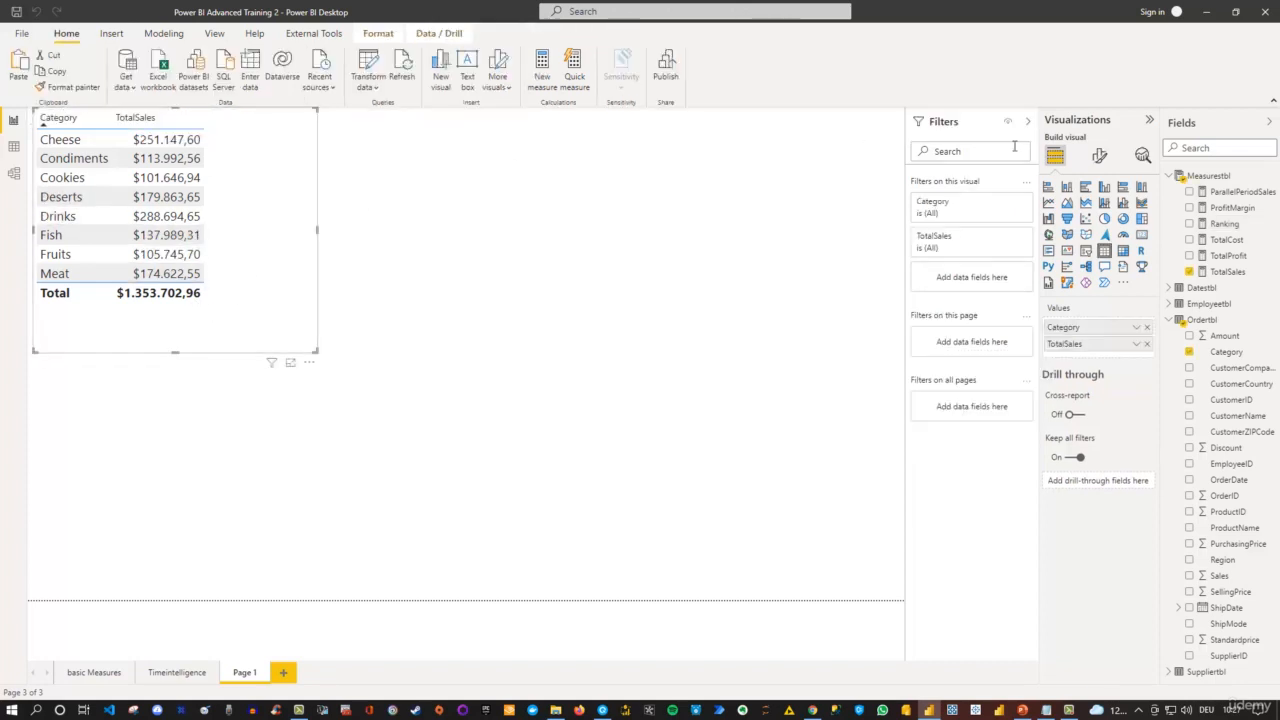
{"action": "left_click", "coordinate": [1189, 224]}
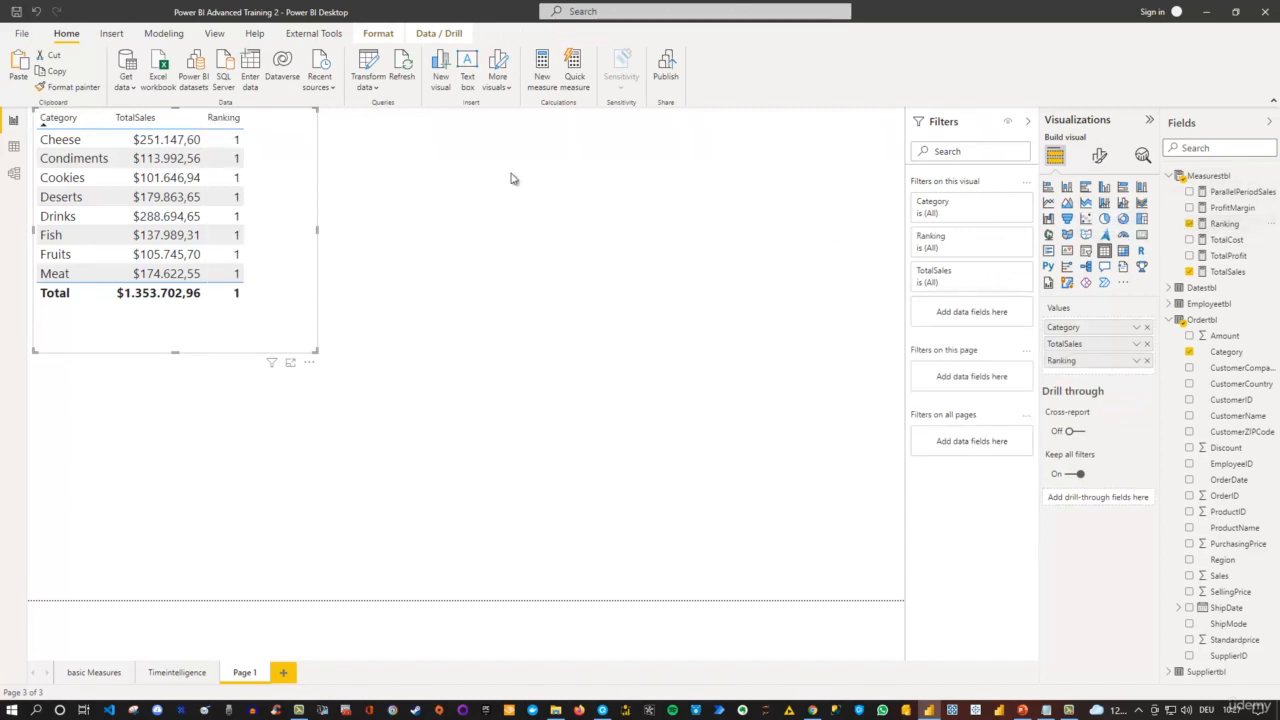
{"action": "left_click_drag", "start_coordinate": [318, 353], "coordinate": [392, 357]}
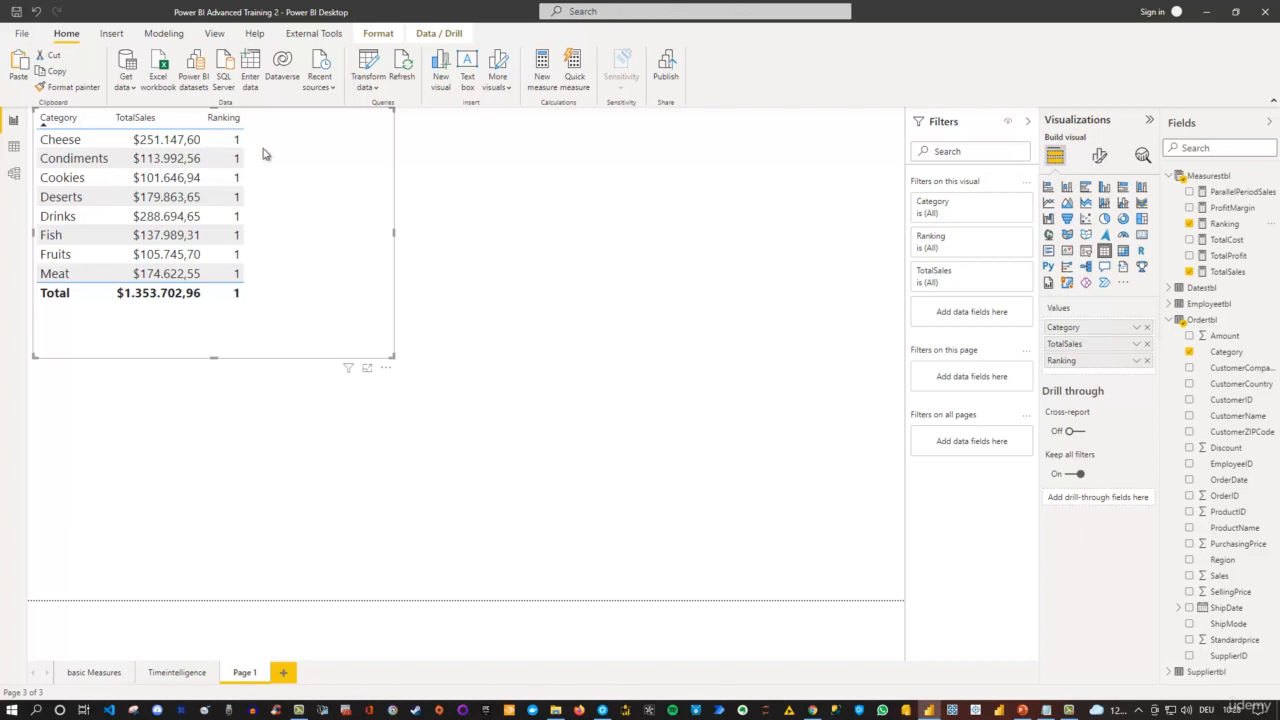
Replace the Ordertbl argument in the Ranking measure's formula with the ALL function
{"action": "left_click", "coordinate": [1224, 226]}
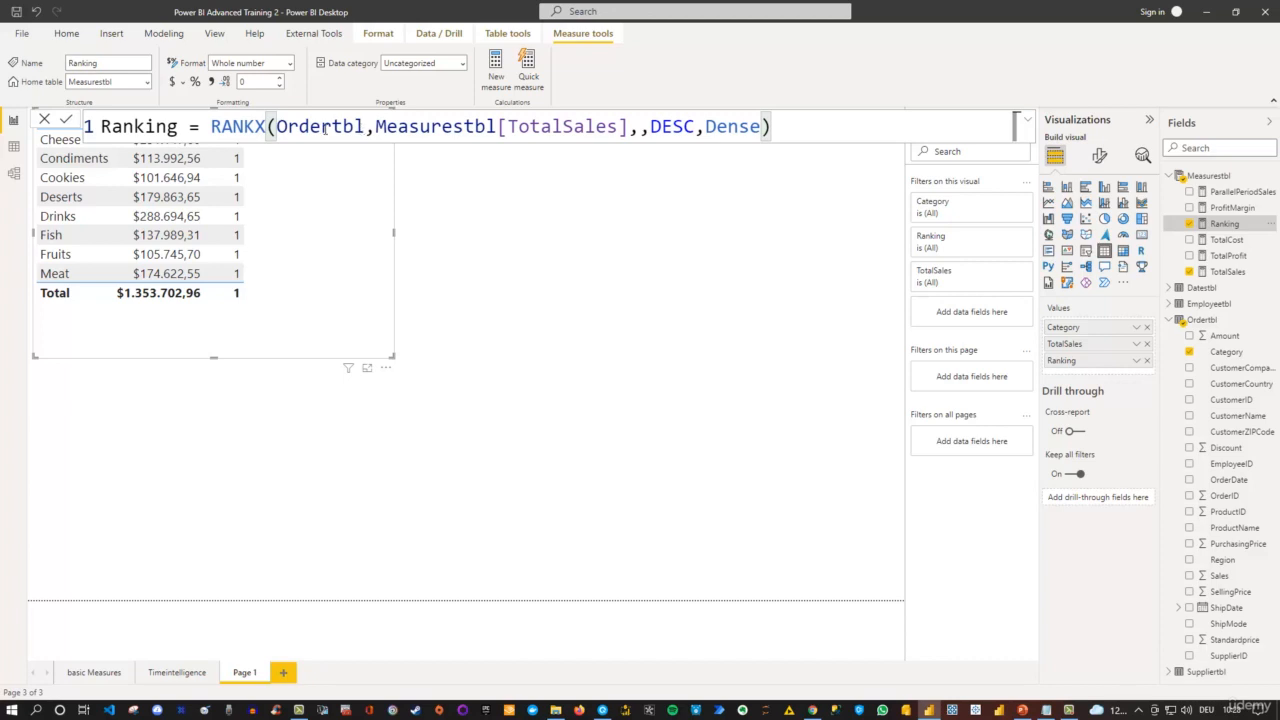
{"action": "left_click_drag", "start_coordinate": [279, 126], "coordinate": [364, 126]}
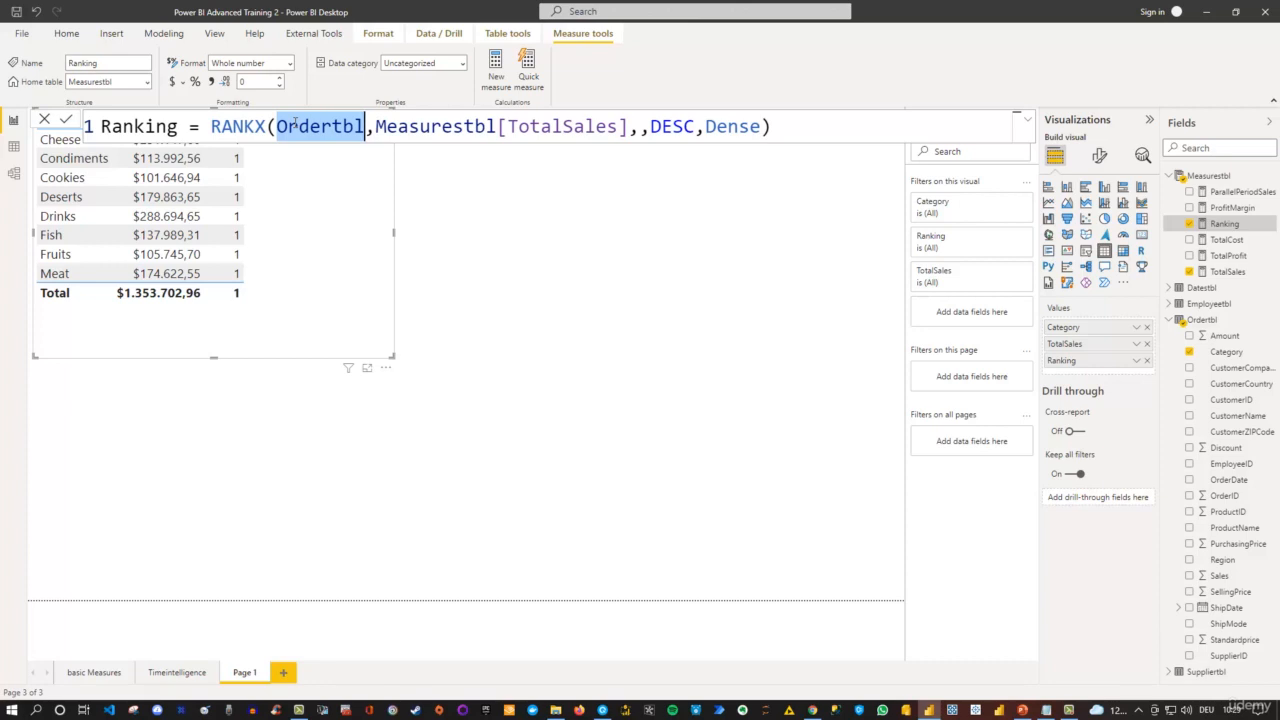
{"action": "key", "text": "BackSpace"}
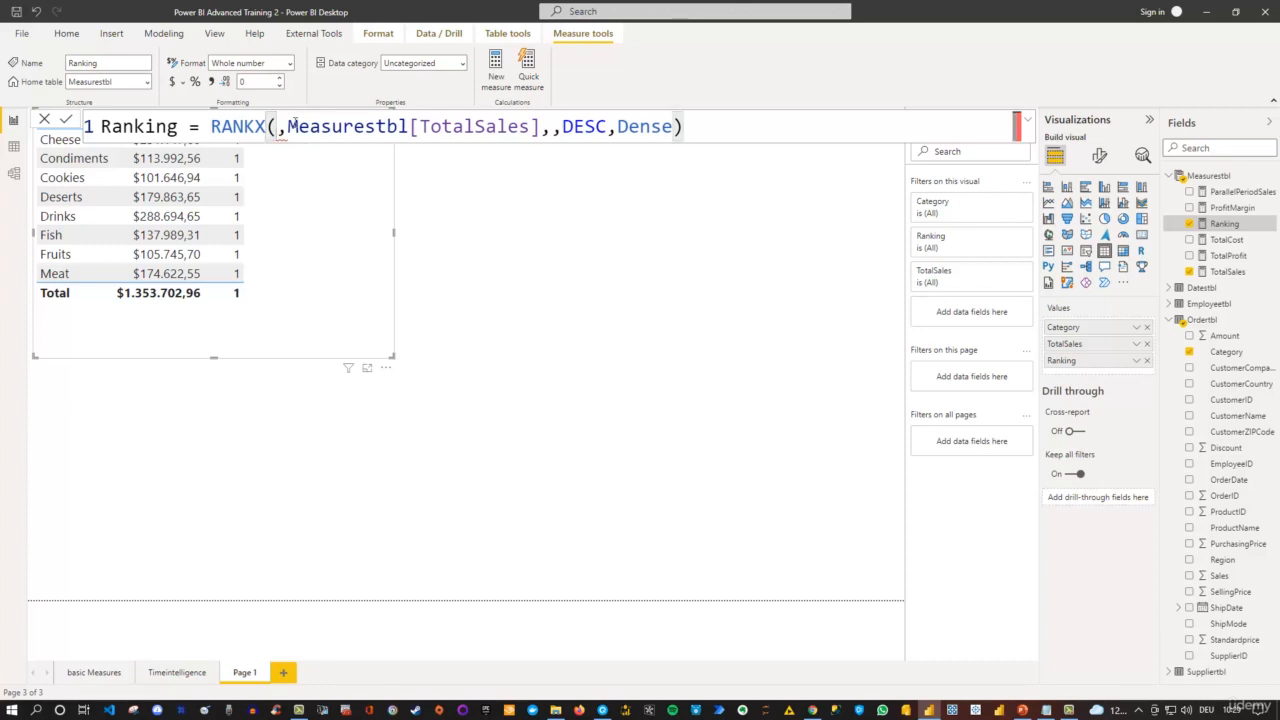
{"action": "type", "text": "Allse"}
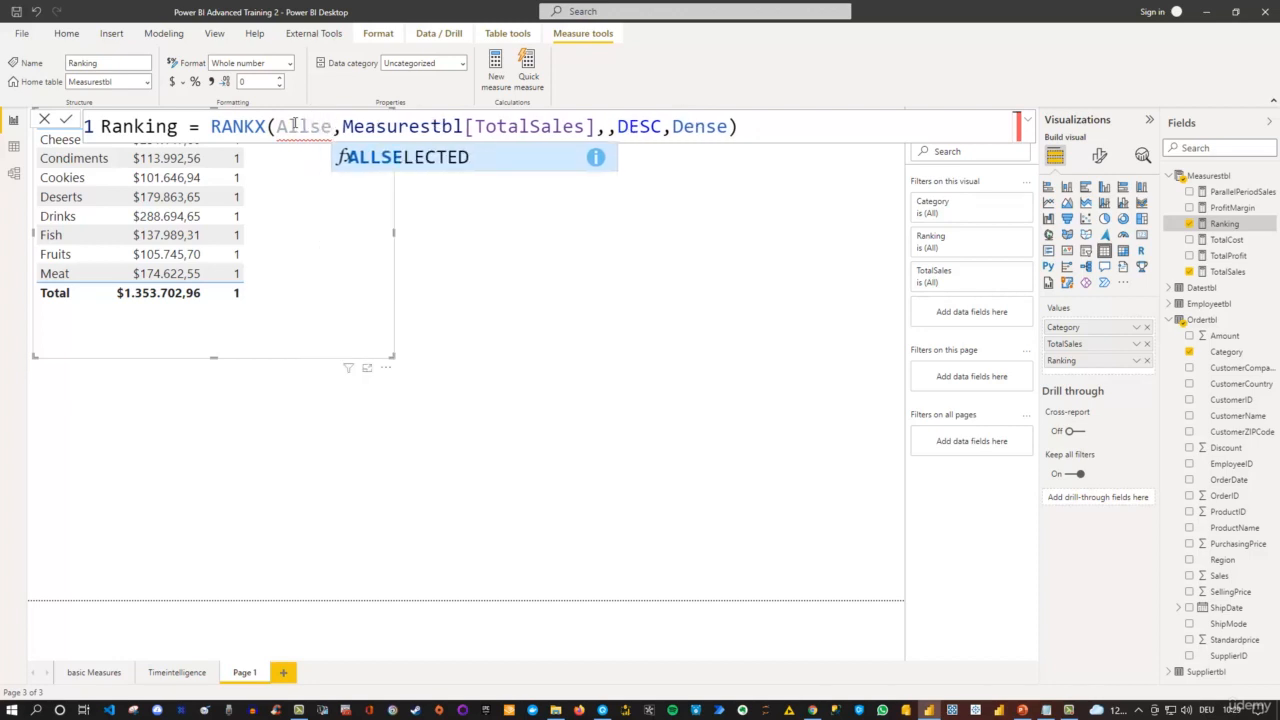
{"action": "key", "text": "BackSpace"}
{"action": "key", "text": "BackSpace"}
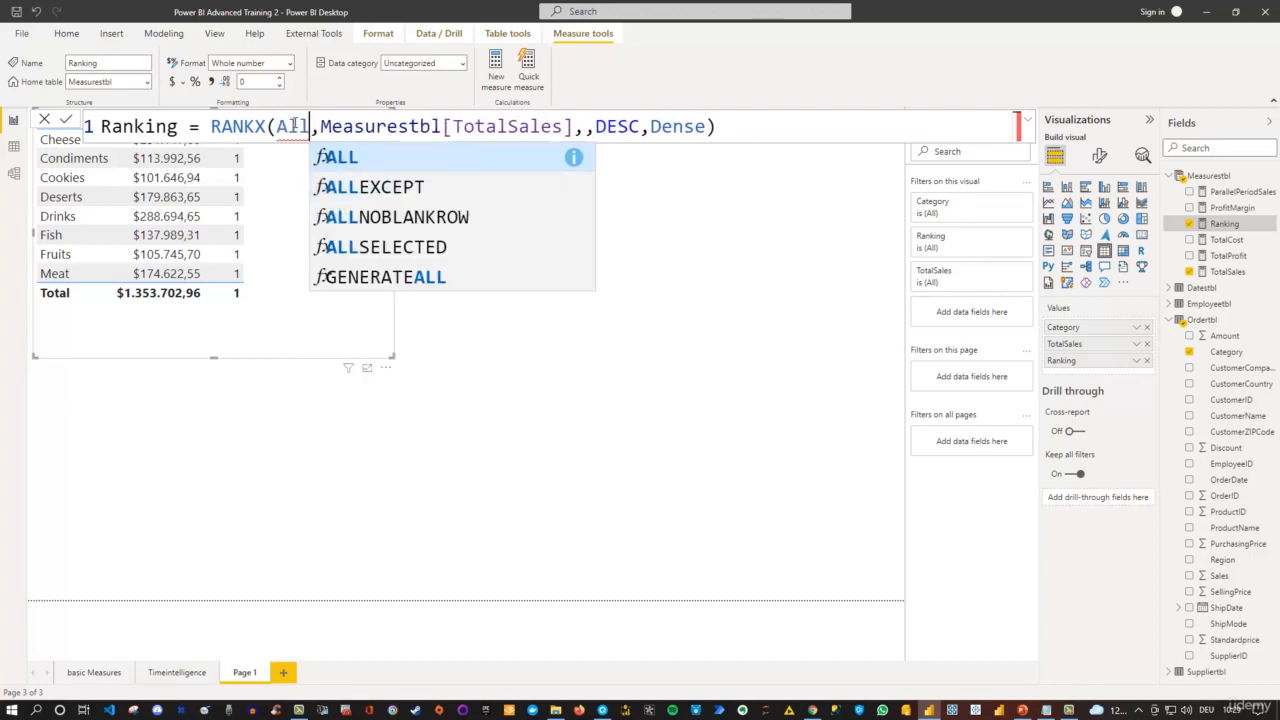
{"action": "key", "text": "Tab"}
{"action": "key", "text": "Escape"}
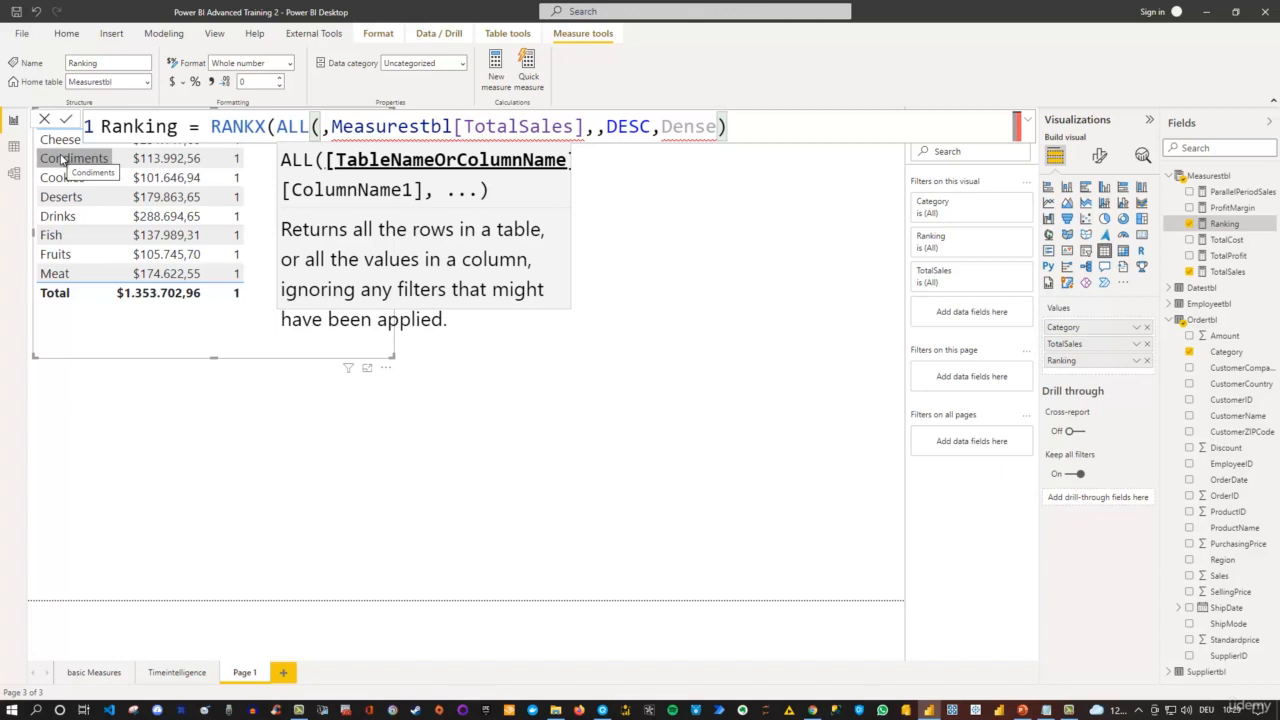
Enter Ordertbl[Category] as the column for ALL, close the function and commit the Ranking formula
{"action": "type", "text": "categ"}
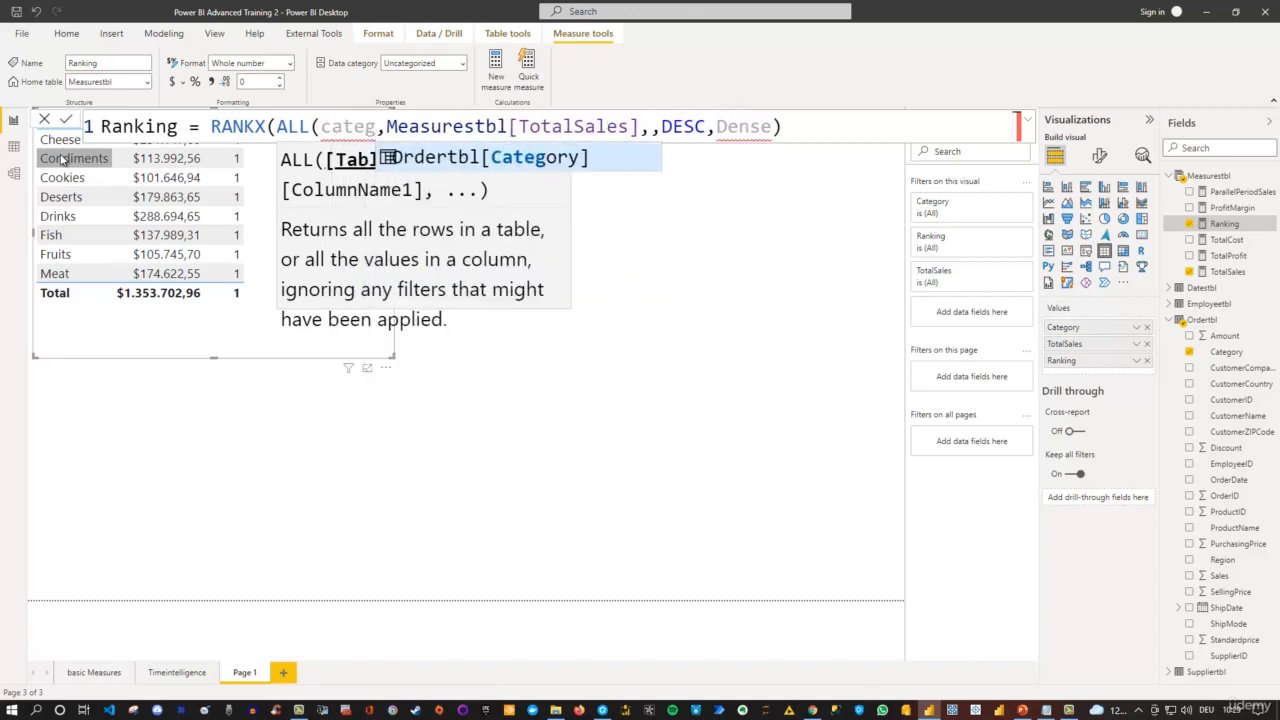
{"action": "key", "text": "Tab"}
{"action": "type", "text": ")"}
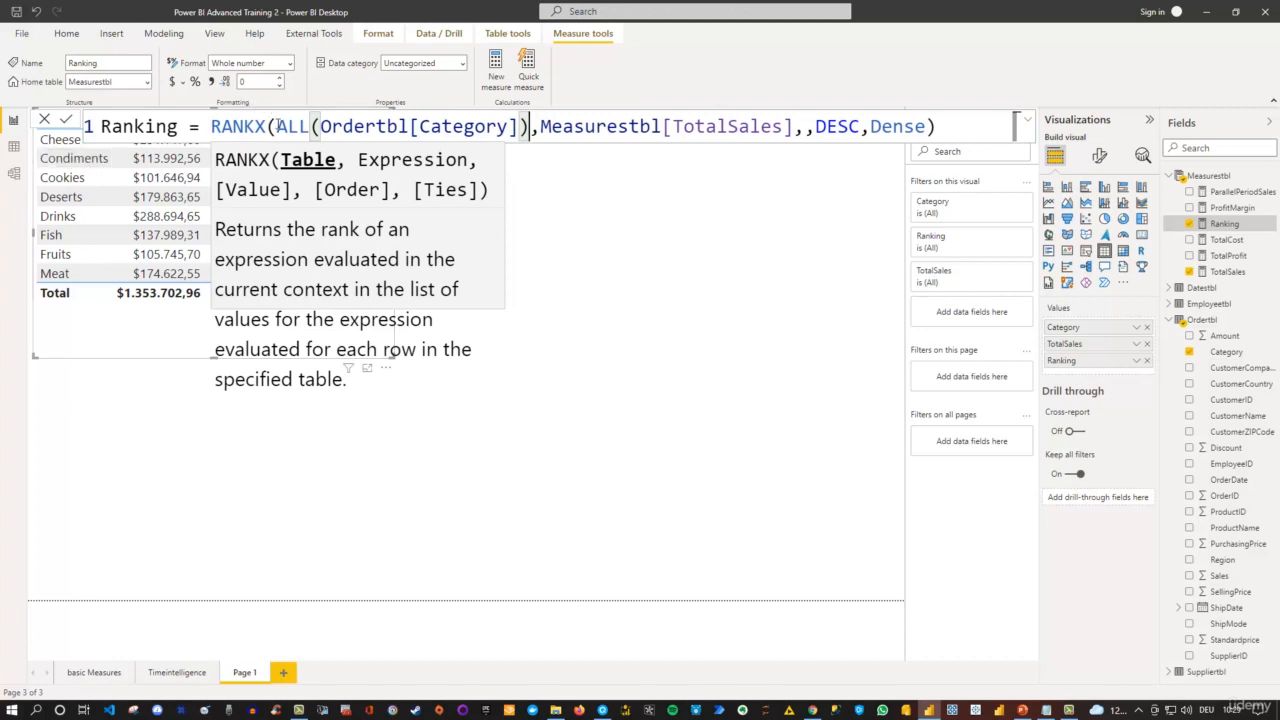
{"action": "left_click_drag", "start_coordinate": [278, 126], "coordinate": [528, 135]}
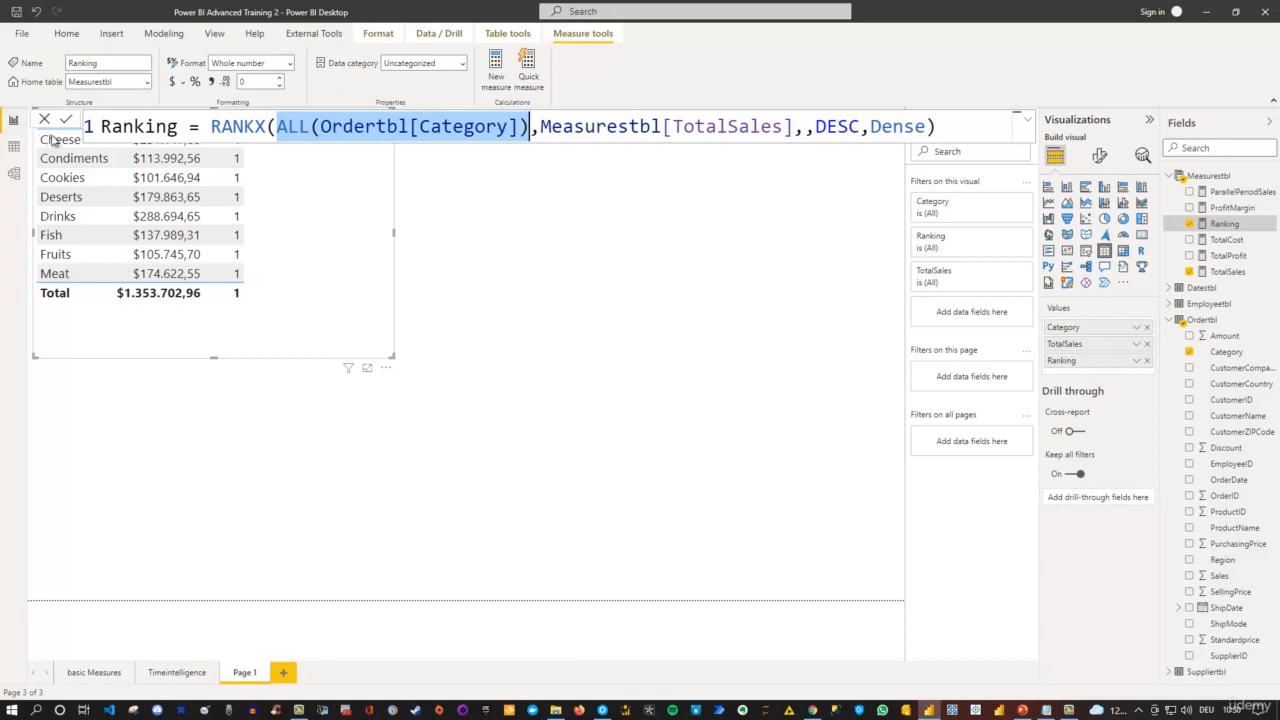
{"action": "left_click", "coordinate": [1014, 126]}
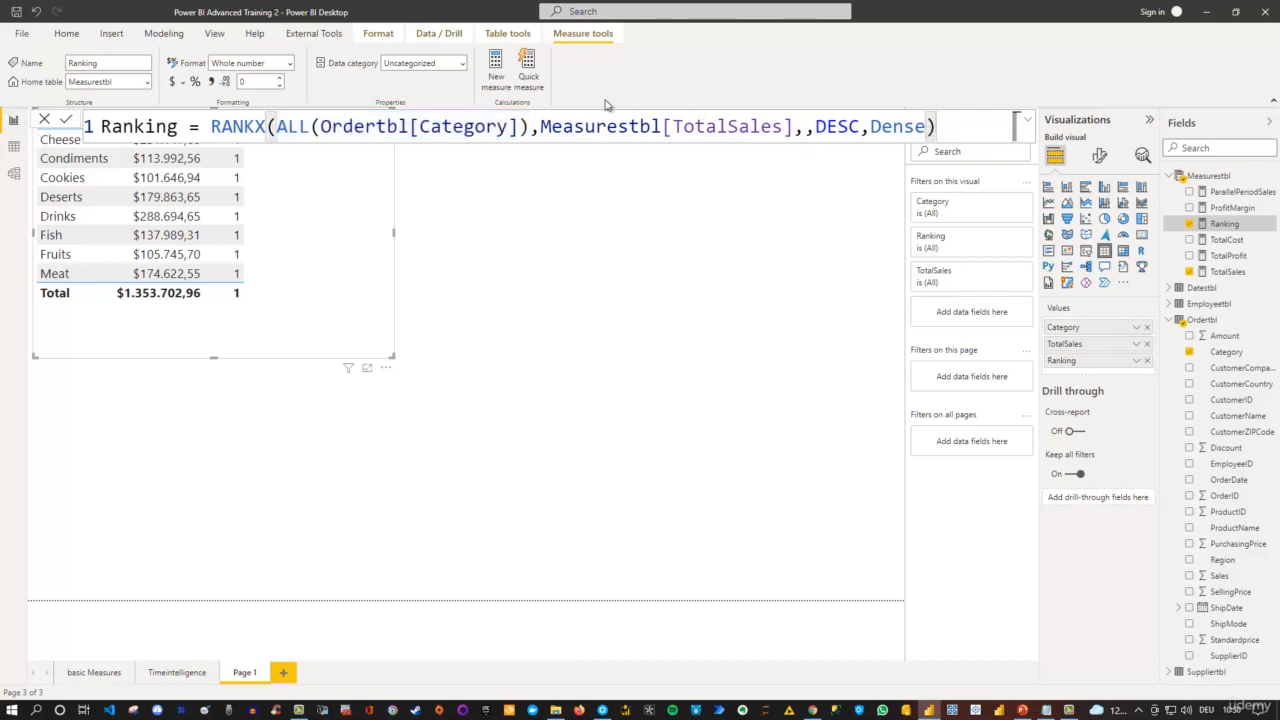
{"action": "key", "text": "Return"}
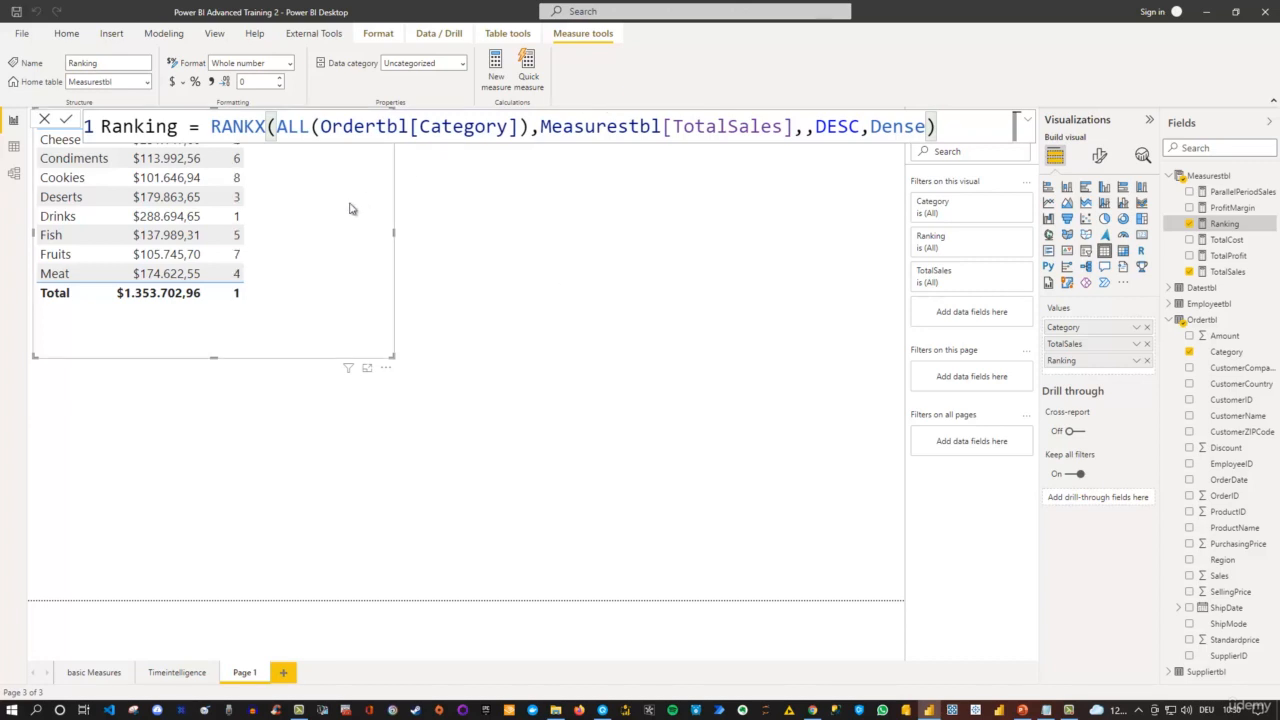
Try sorting the table by descending TotalSales to check the ranks and return it to ascending Category order
{"action": "left_click", "coordinate": [528, 229]}
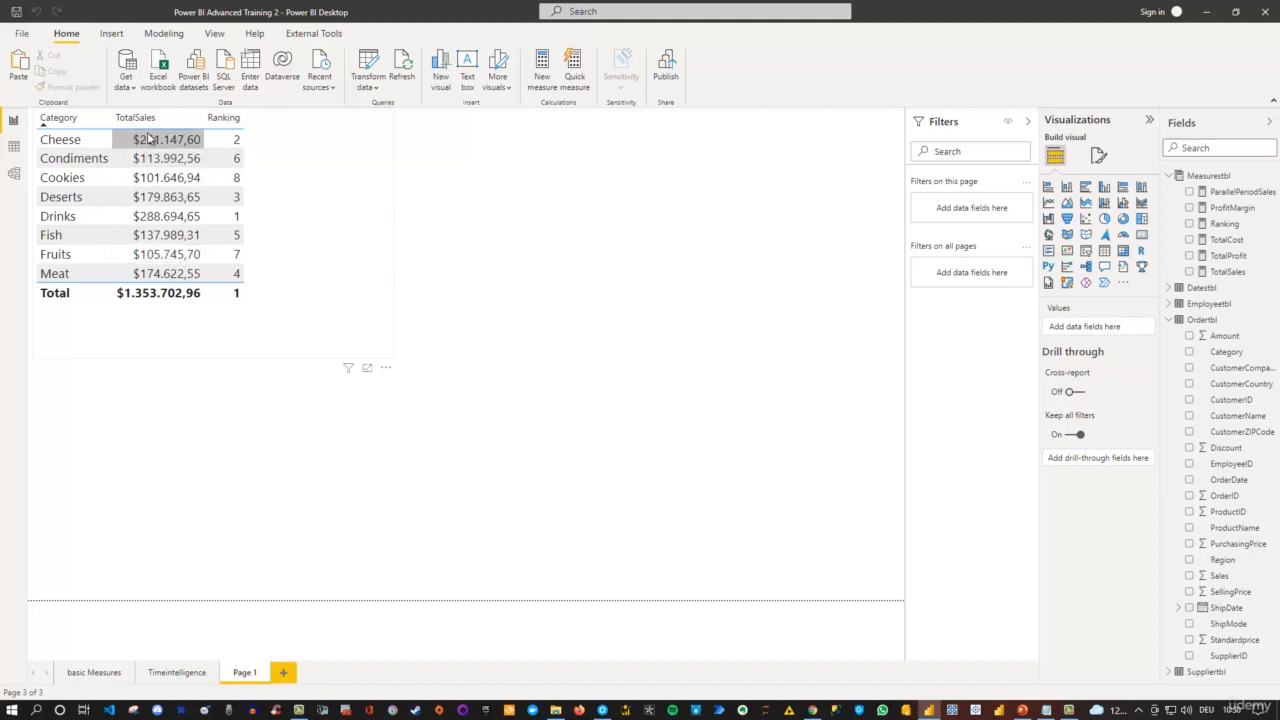
{"action": "left_click", "coordinate": [118, 122]}
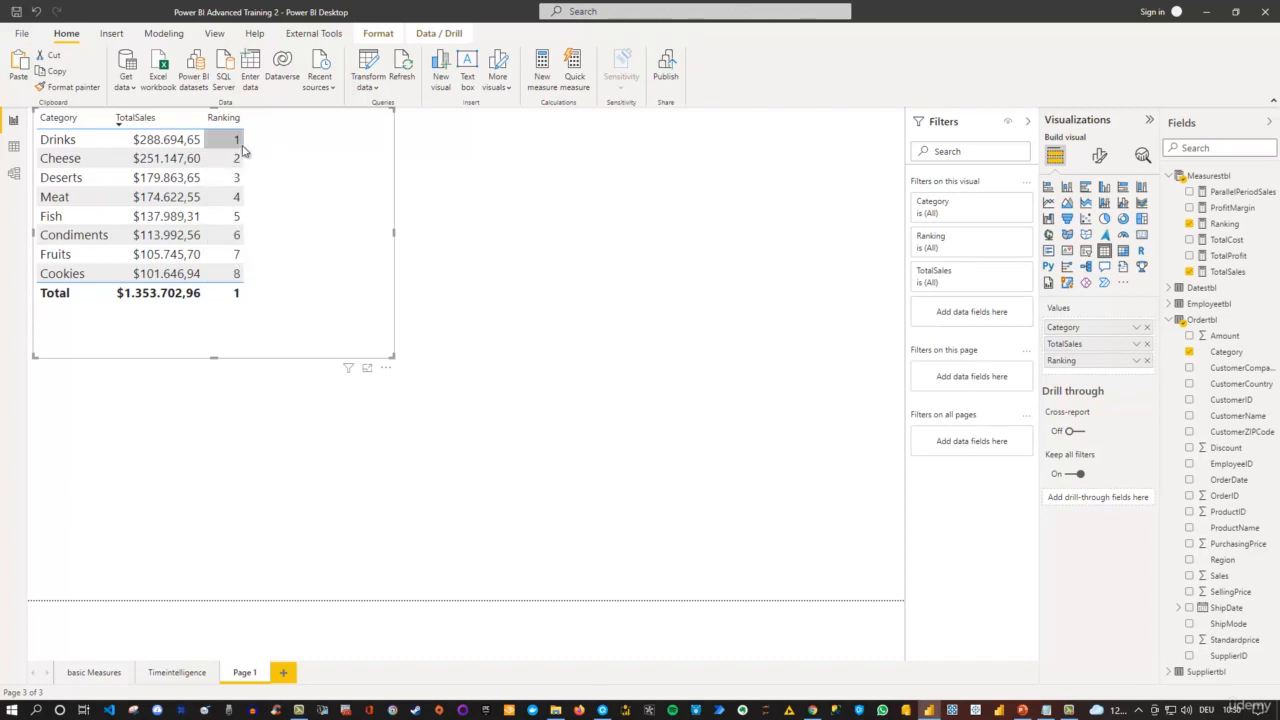
{"action": "left_click", "coordinate": [44, 129]}
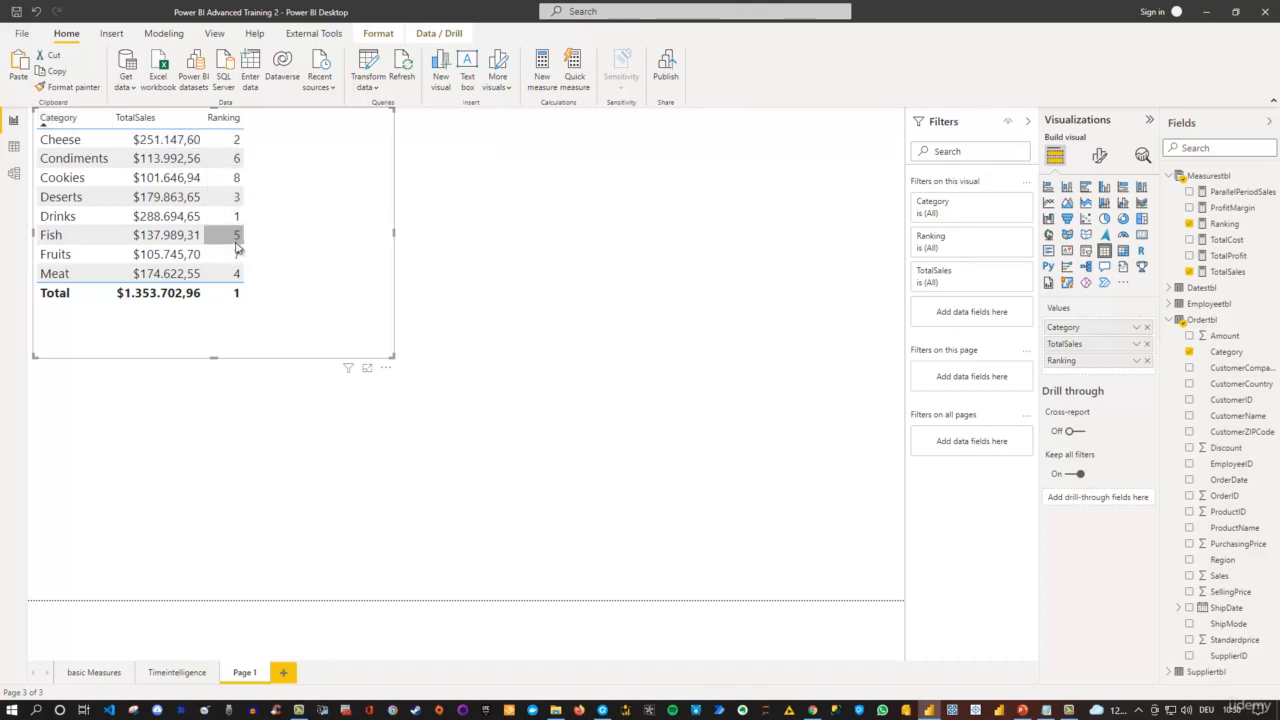
Break the Ranking formula so that RANKX starts on a second line, and close the formula editor
{"action": "left_click", "coordinate": [1232, 226]}
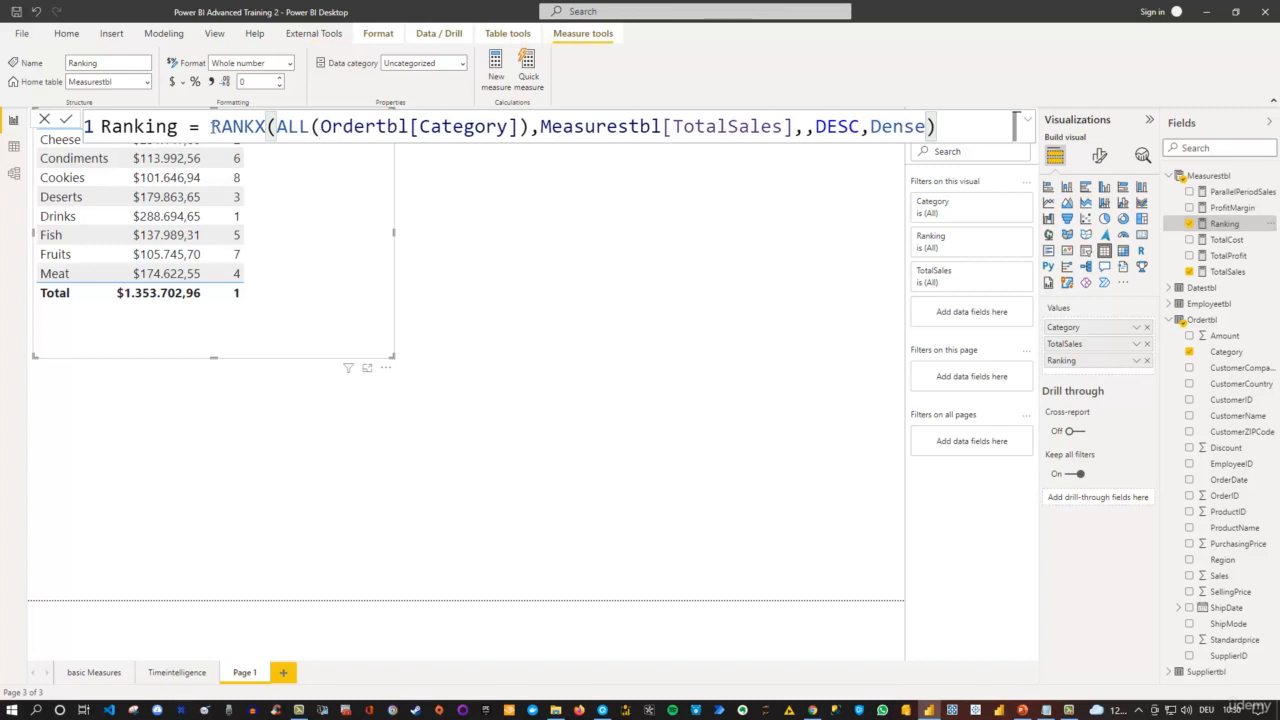
{"action": "key", "text": "shift+Return"}
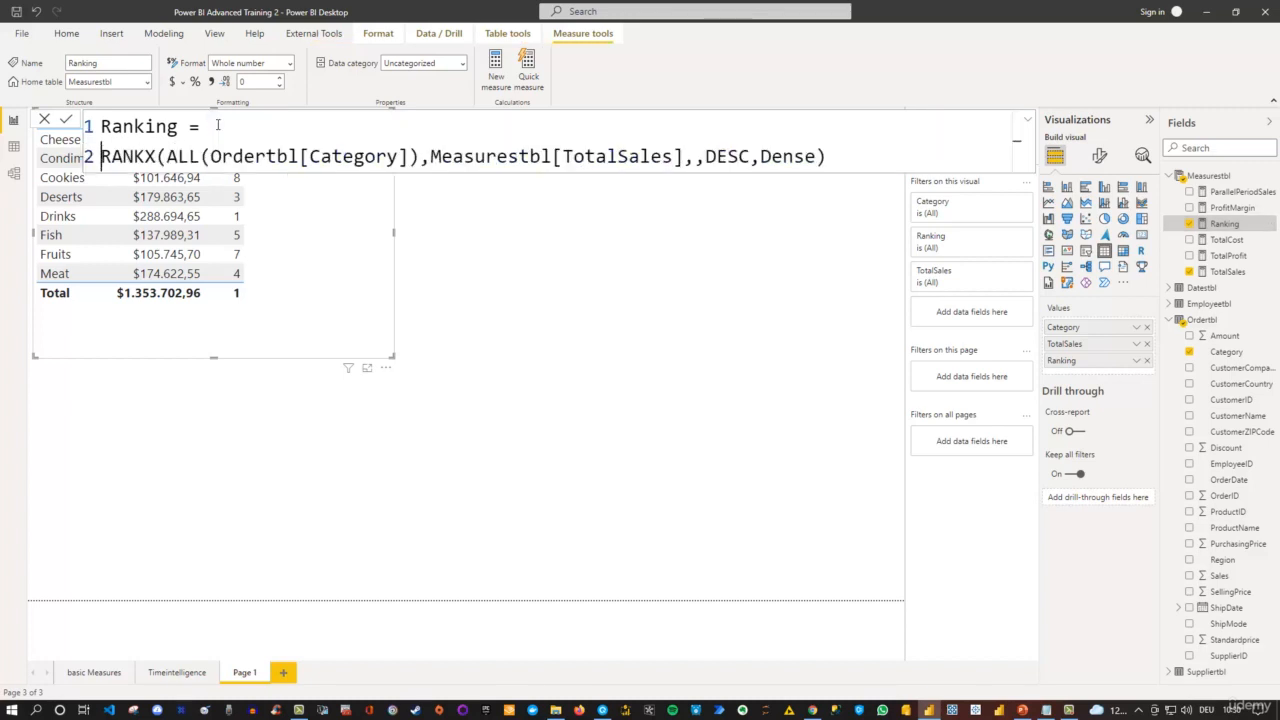
{"action": "left_click", "coordinate": [859, 166]}
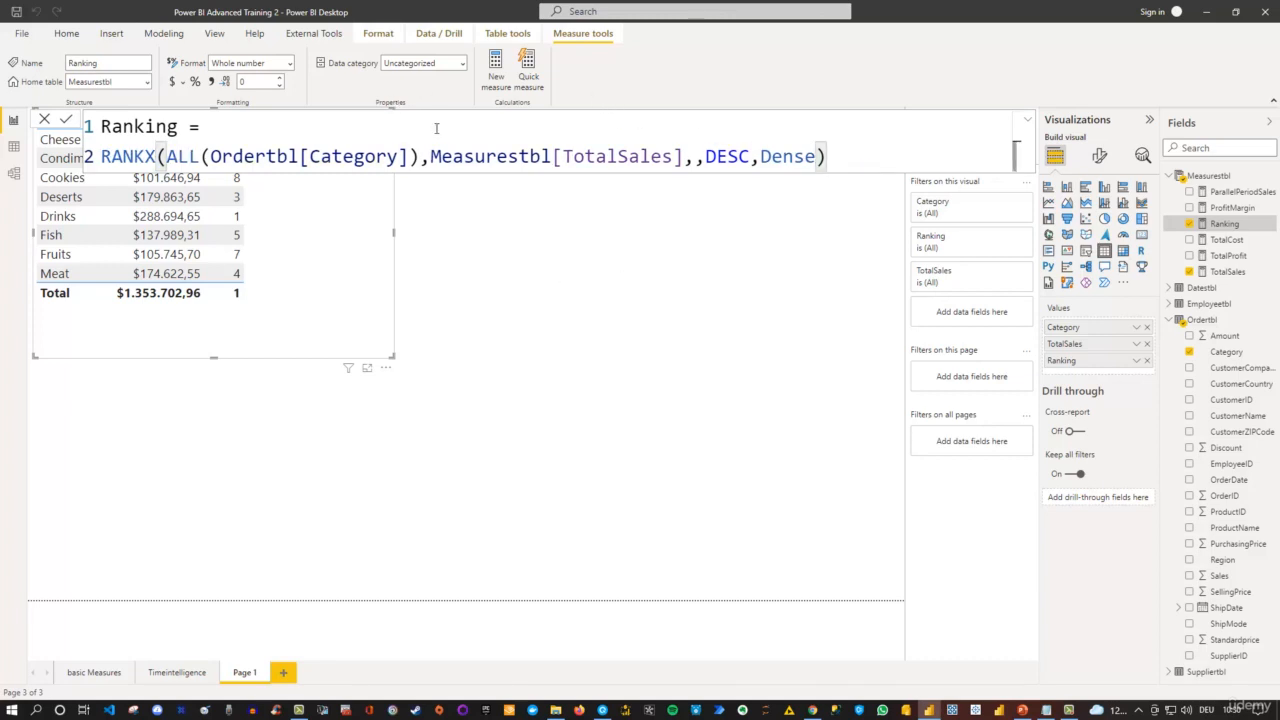
{"action": "left_click", "coordinate": [497, 215]}
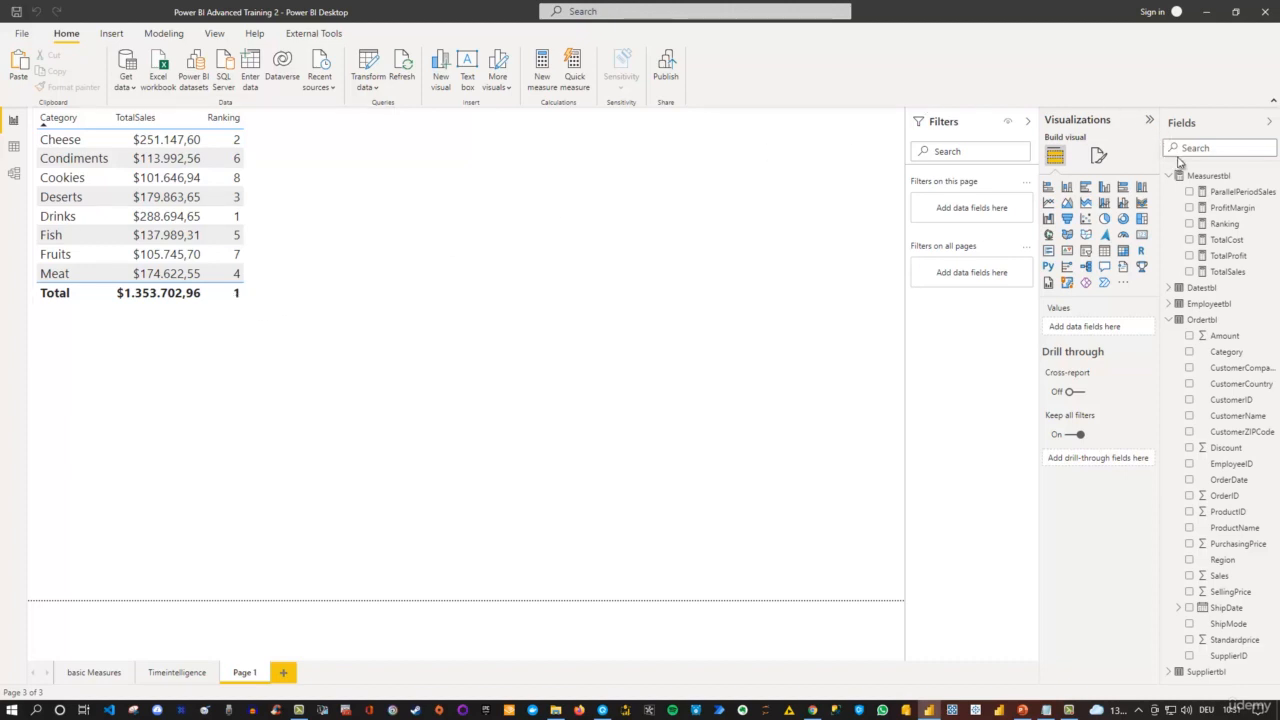
Move the category table down the page to leave empty space above it
{"action": "left_click", "coordinate": [1224, 223]}
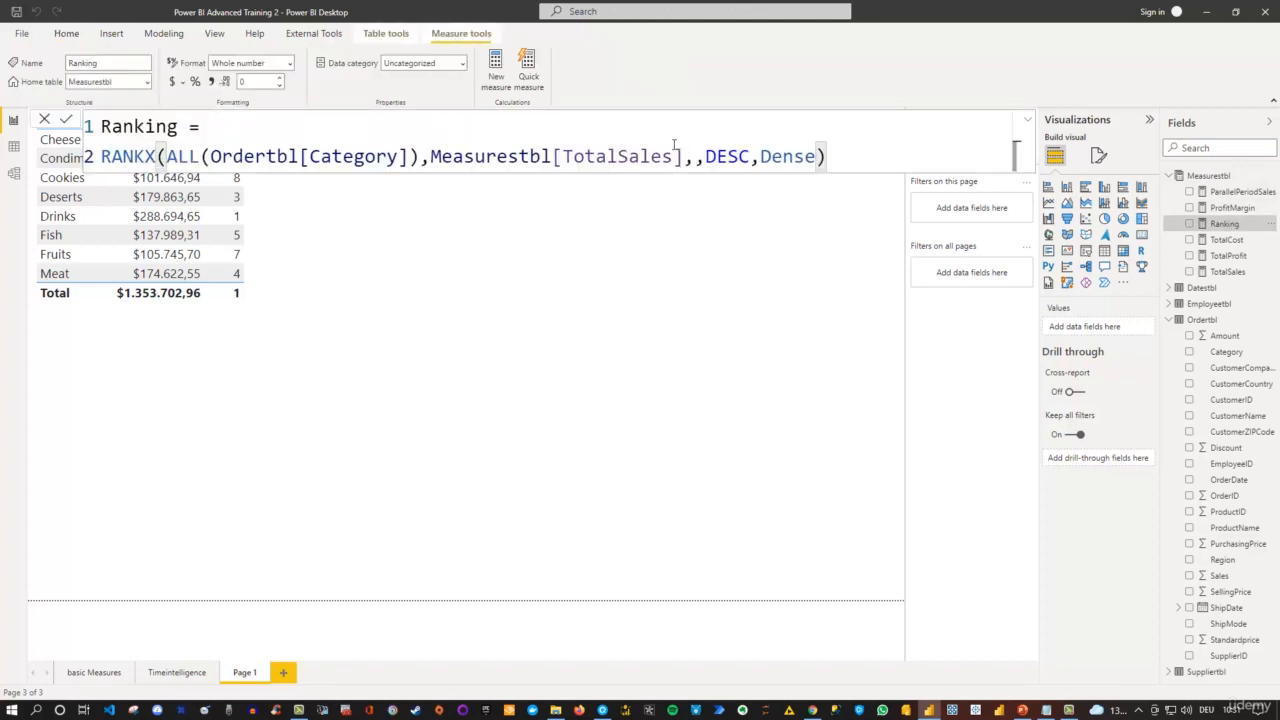
{"action": "left_click", "coordinate": [310, 237]}
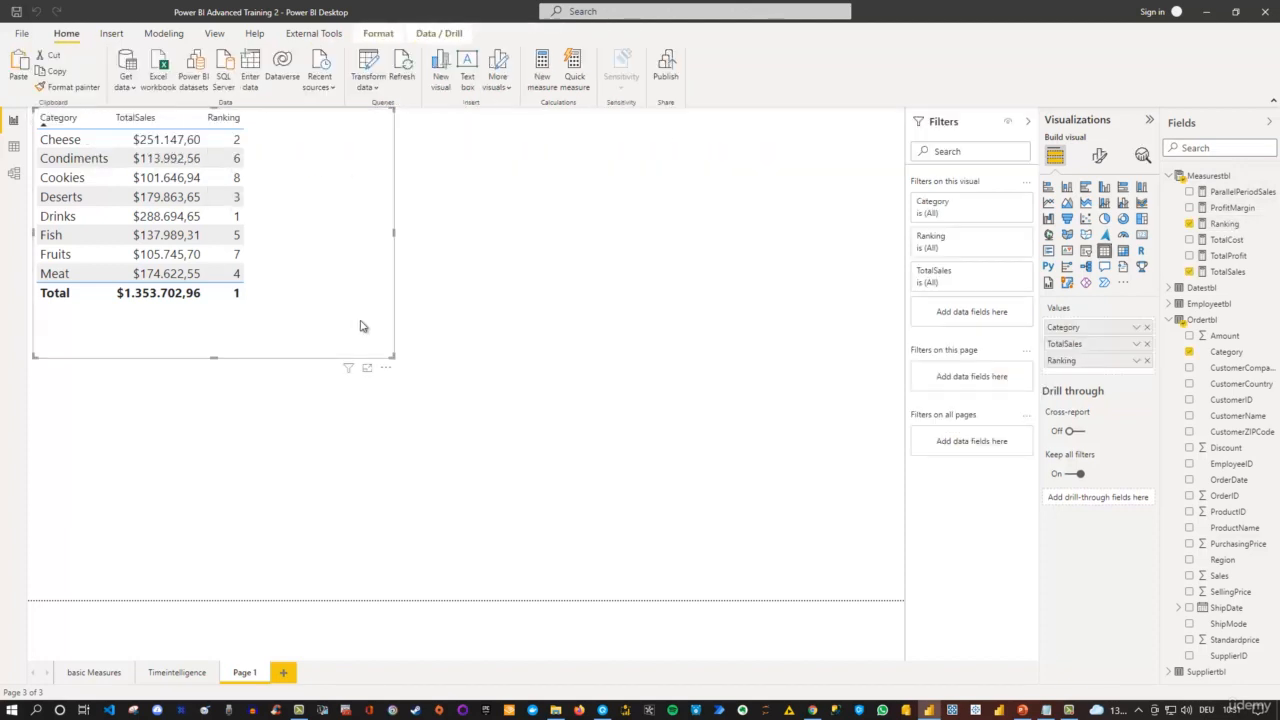
{"action": "left_click_drag", "start_coordinate": [385, 370], "coordinate": [363, 480]}
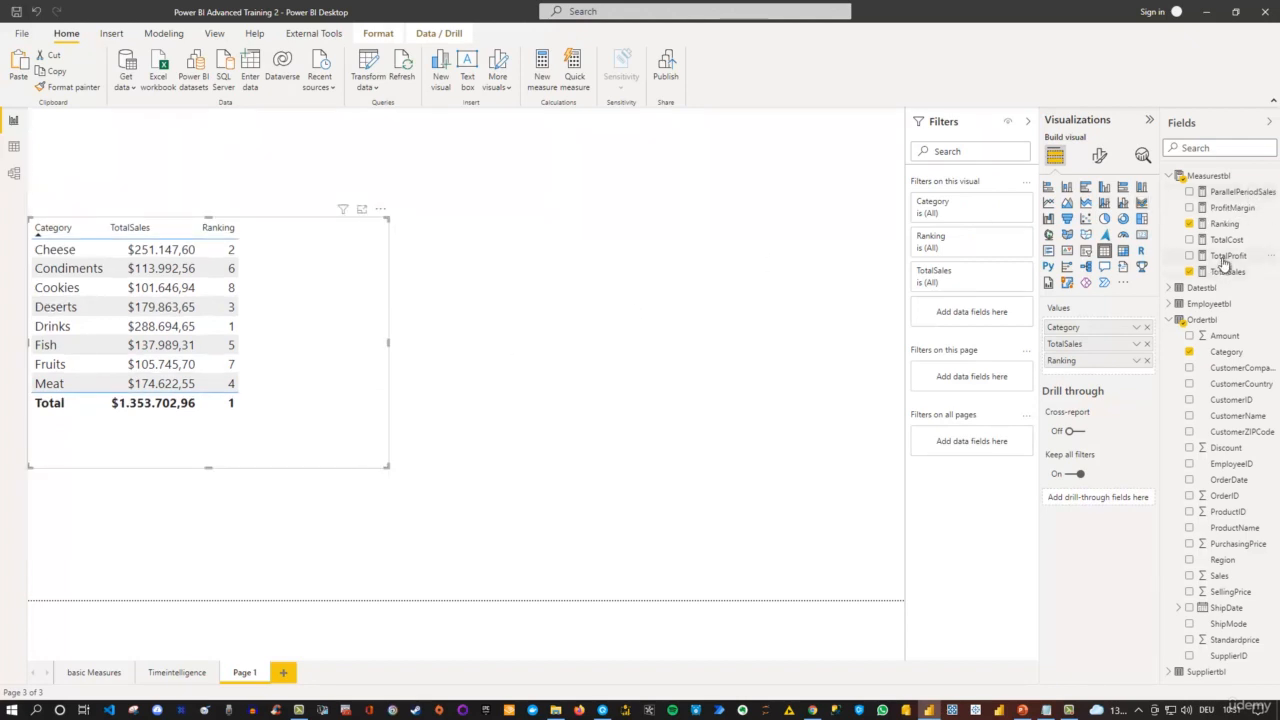
Open the Ranking measure's formula and insert an IF function in front of RANKX on the first line
{"action": "left_click", "coordinate": [1224, 224]}
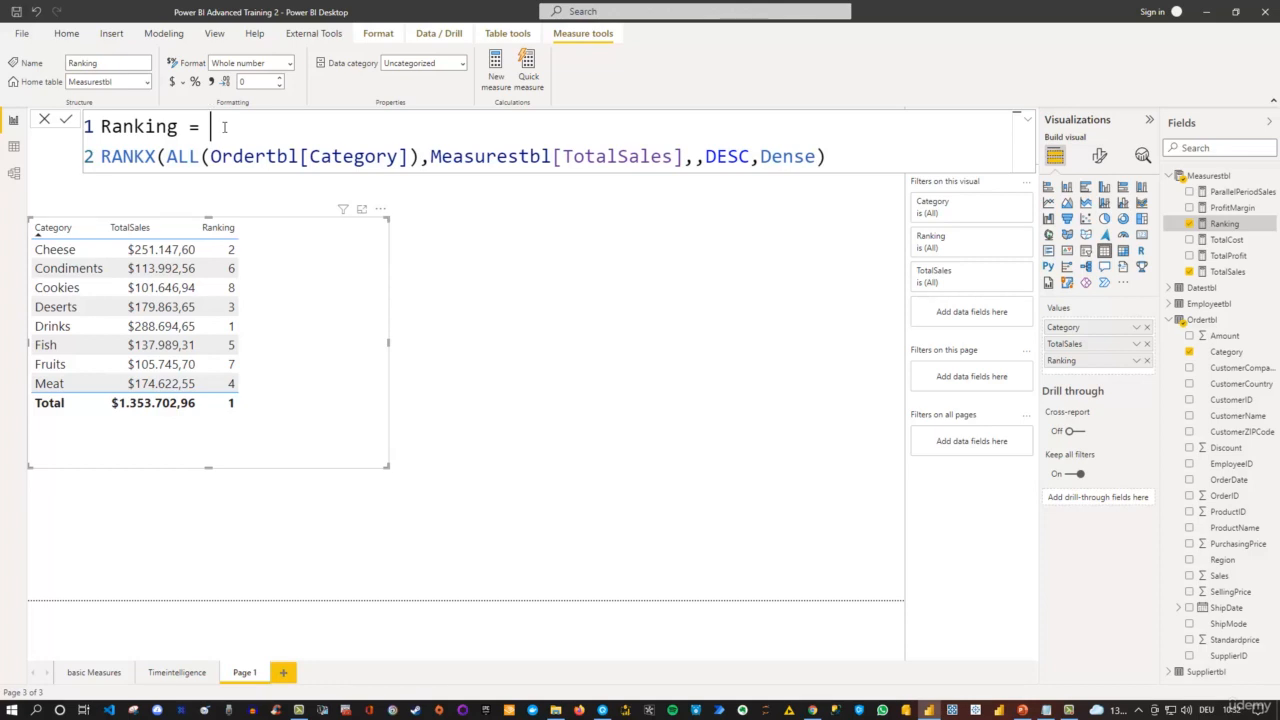
{"action": "type", "text": "IF"}
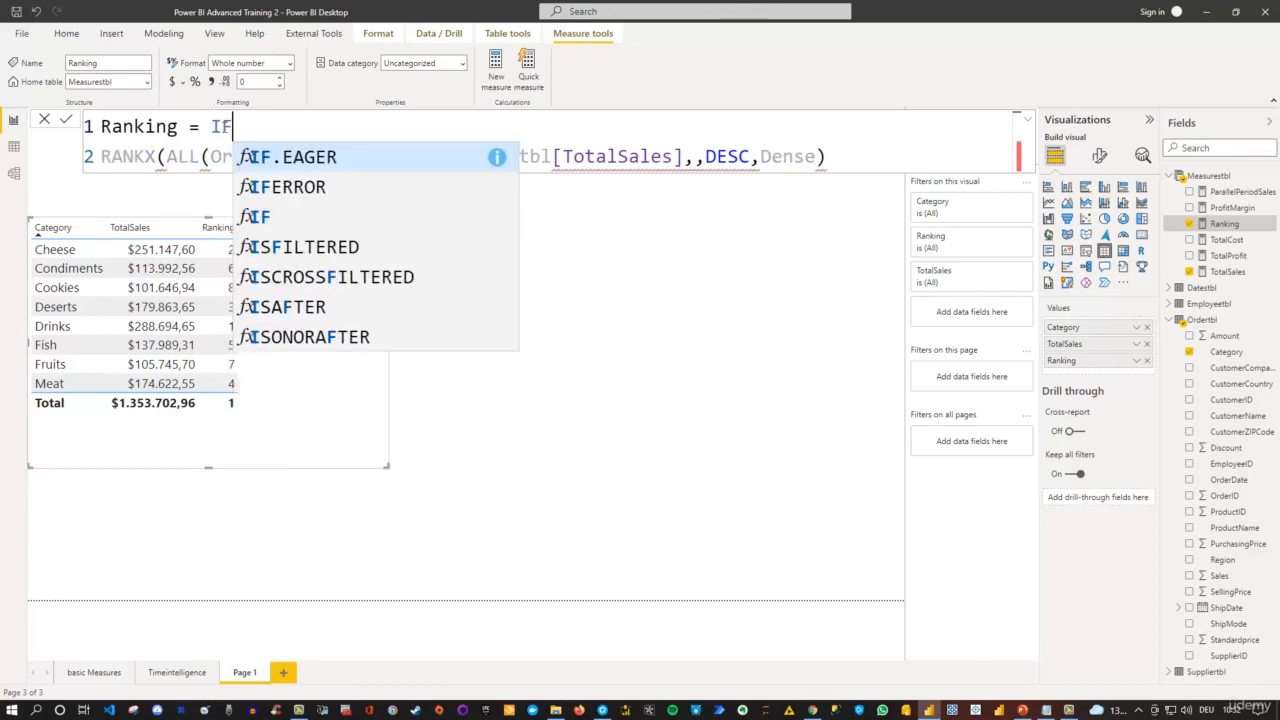
{"action": "key", "text": "Down"}
{"action": "key", "text": "Down"}
{"action": "key", "text": "Tab"}
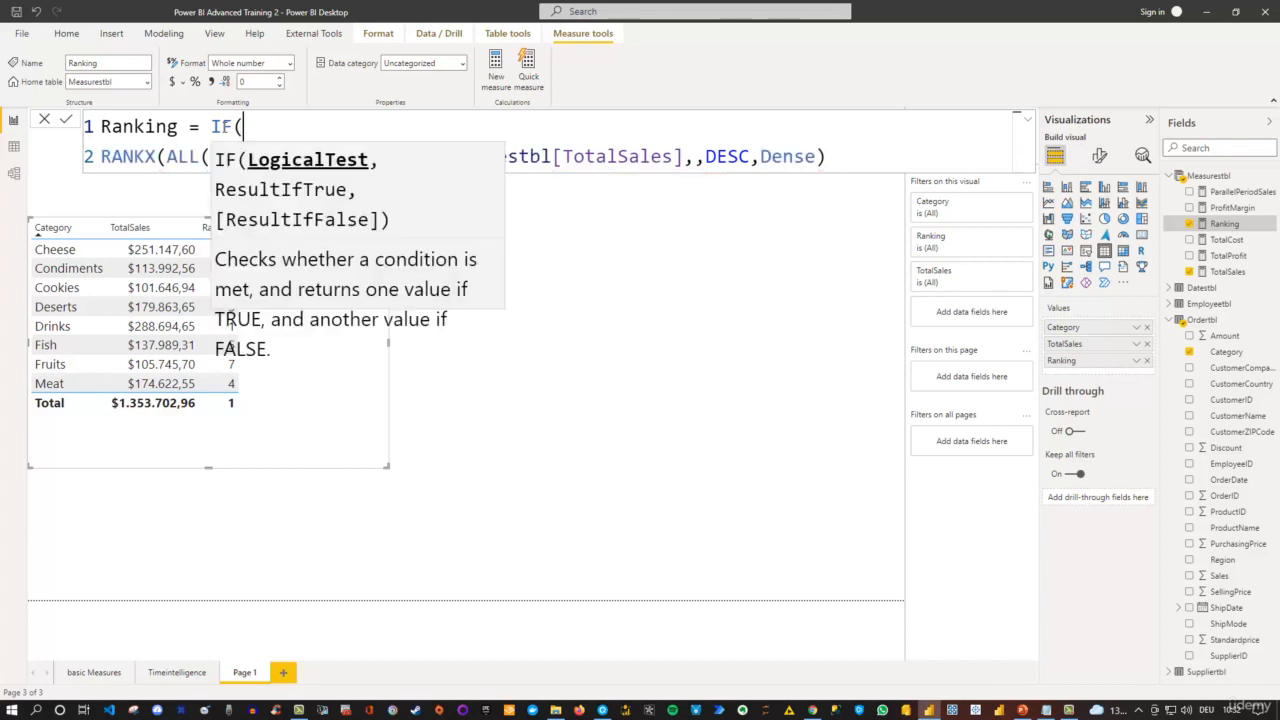
Enter ISINSCOPE(Ordertbl[Category]) as the logical test of the IF function, followed by an argument separator
{"action": "type", "text": "isinc"}
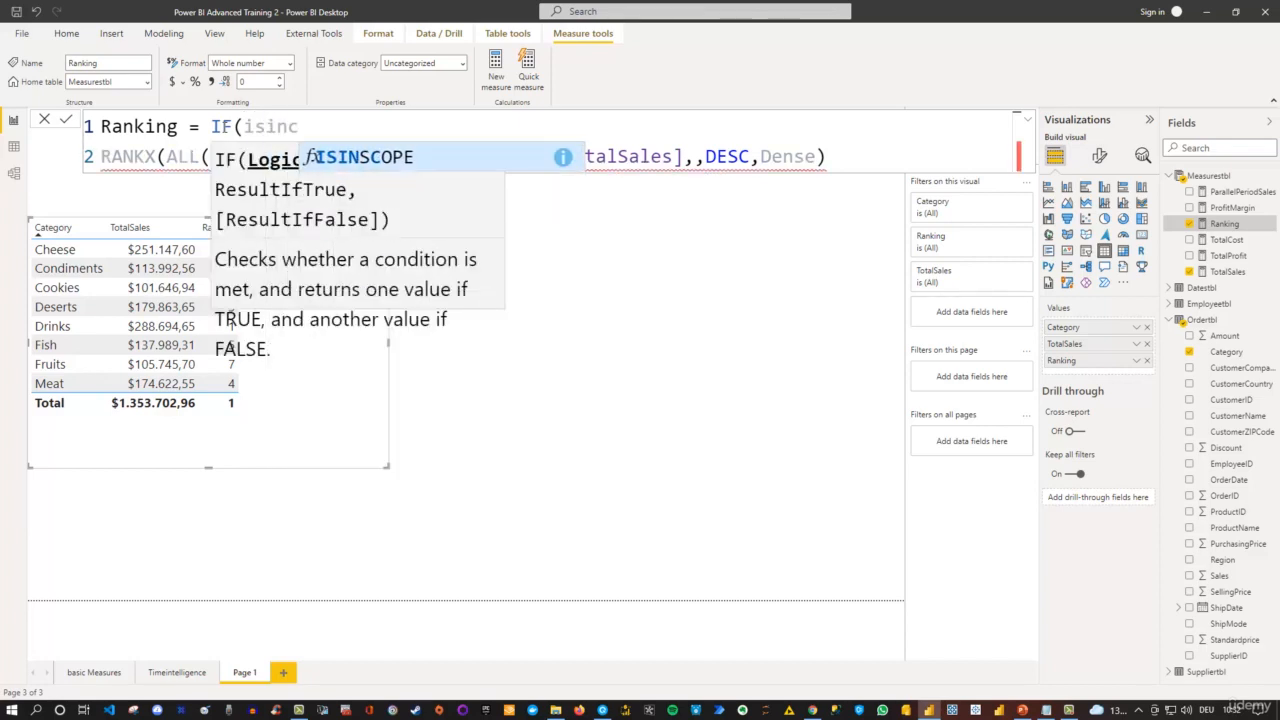
{"action": "key", "text": "Tab"}
{"action": "key", "text": "Escape"}
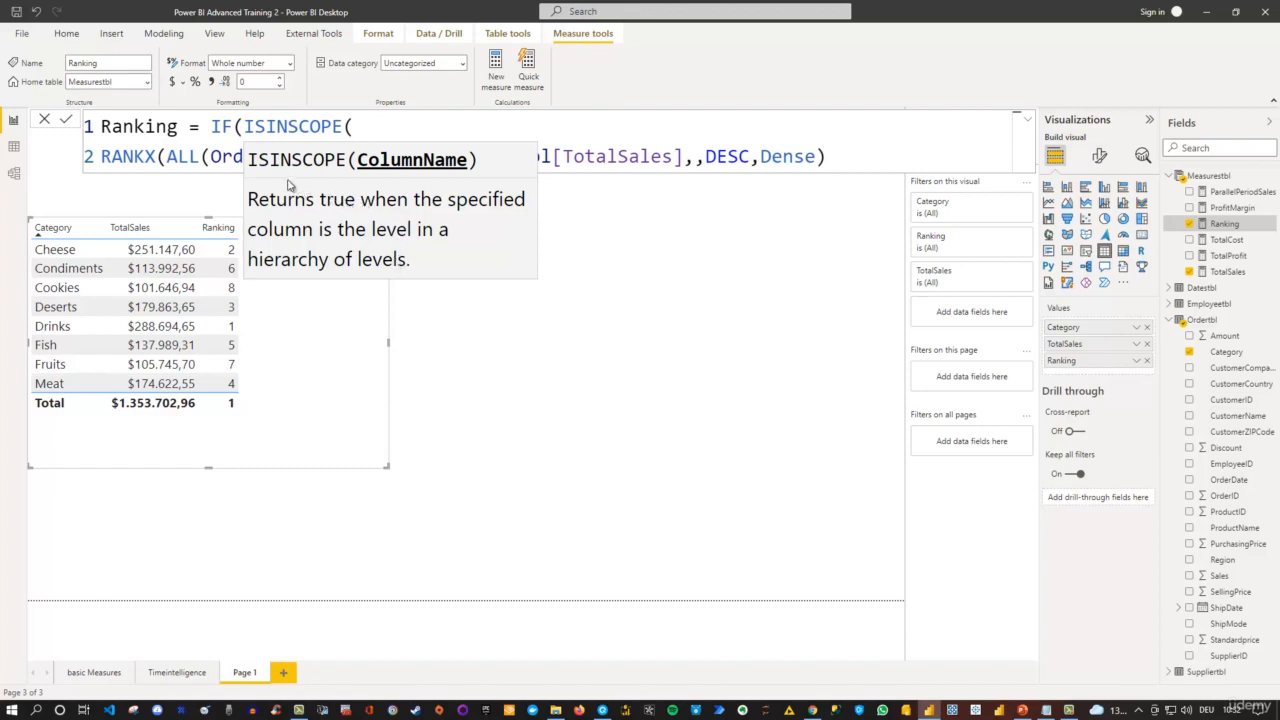
{"action": "type", "text": "c"}
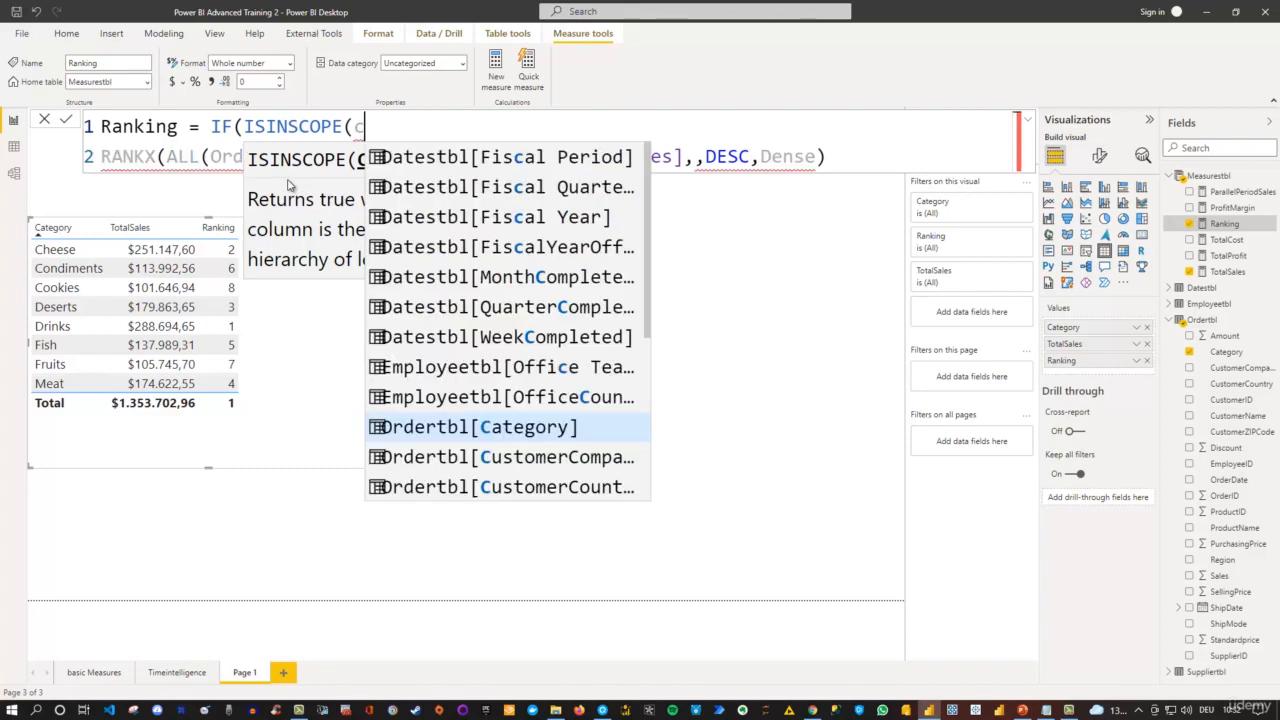
{"action": "type", "text": "ateg"}
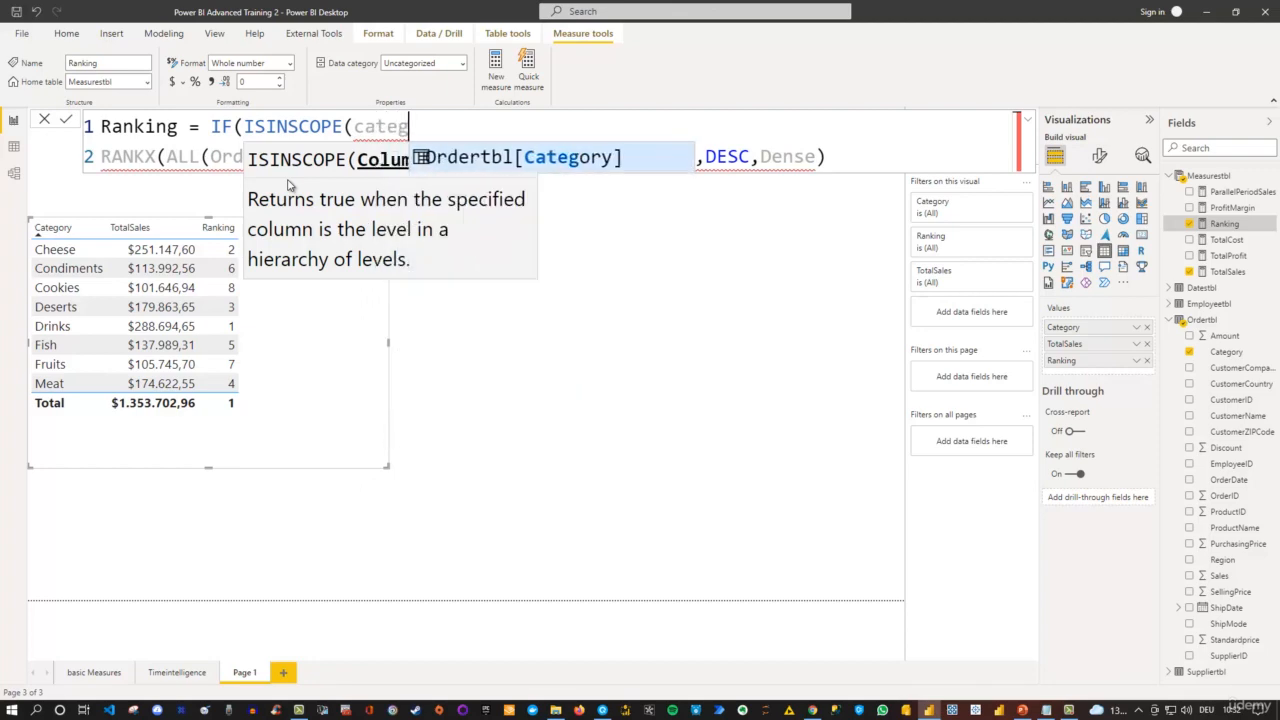
{"action": "key", "text": "Tab"}
{"action": "type", "text": ")"}
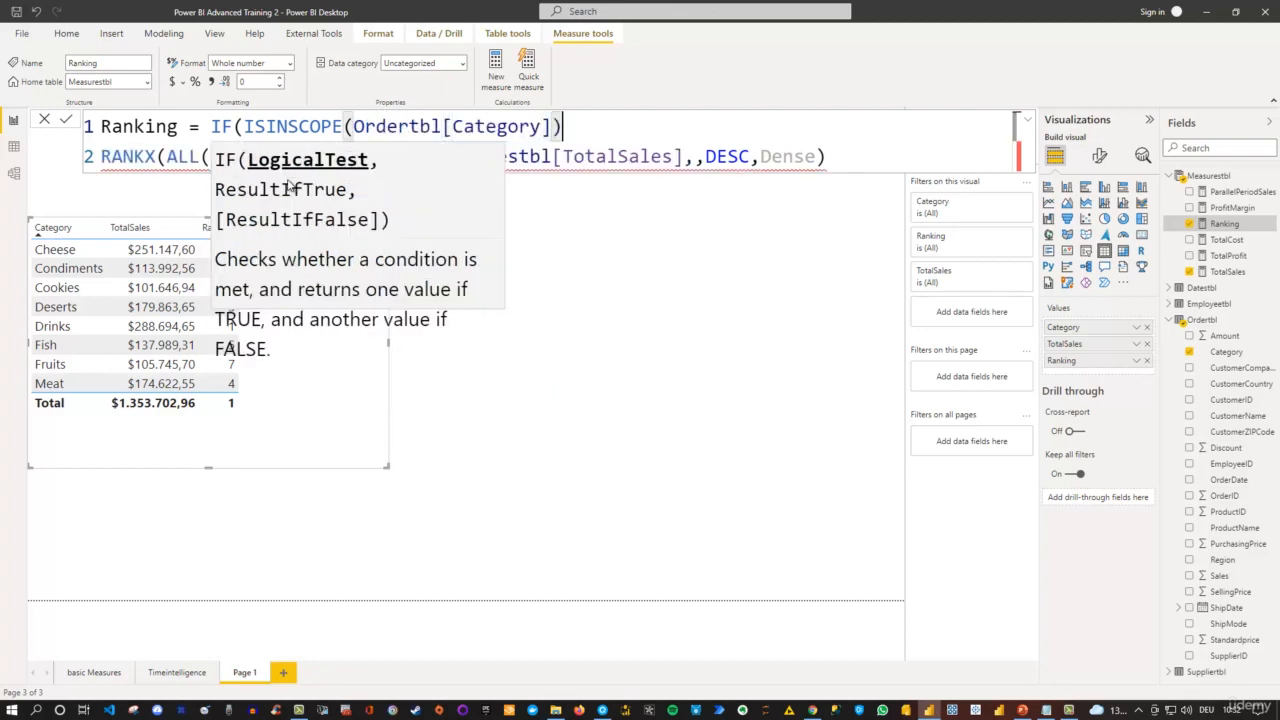
{"action": "key", "text": "Escape"}
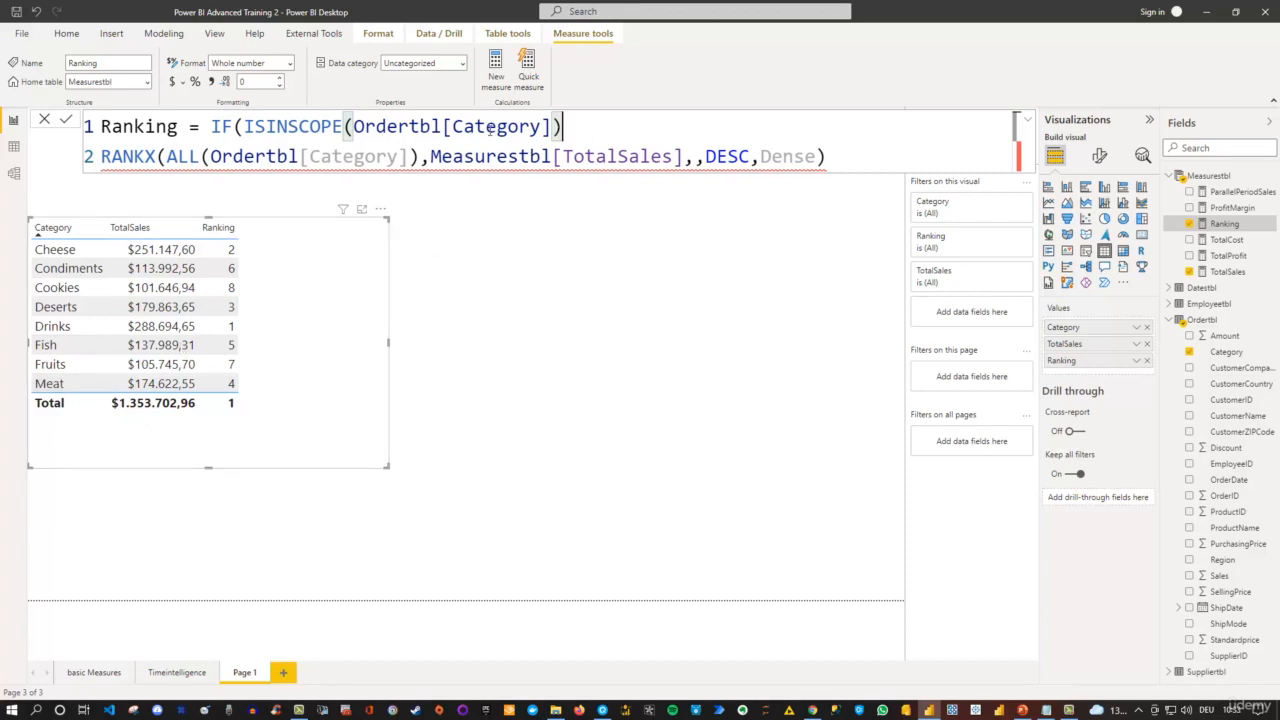
{"action": "type", "text": ","}
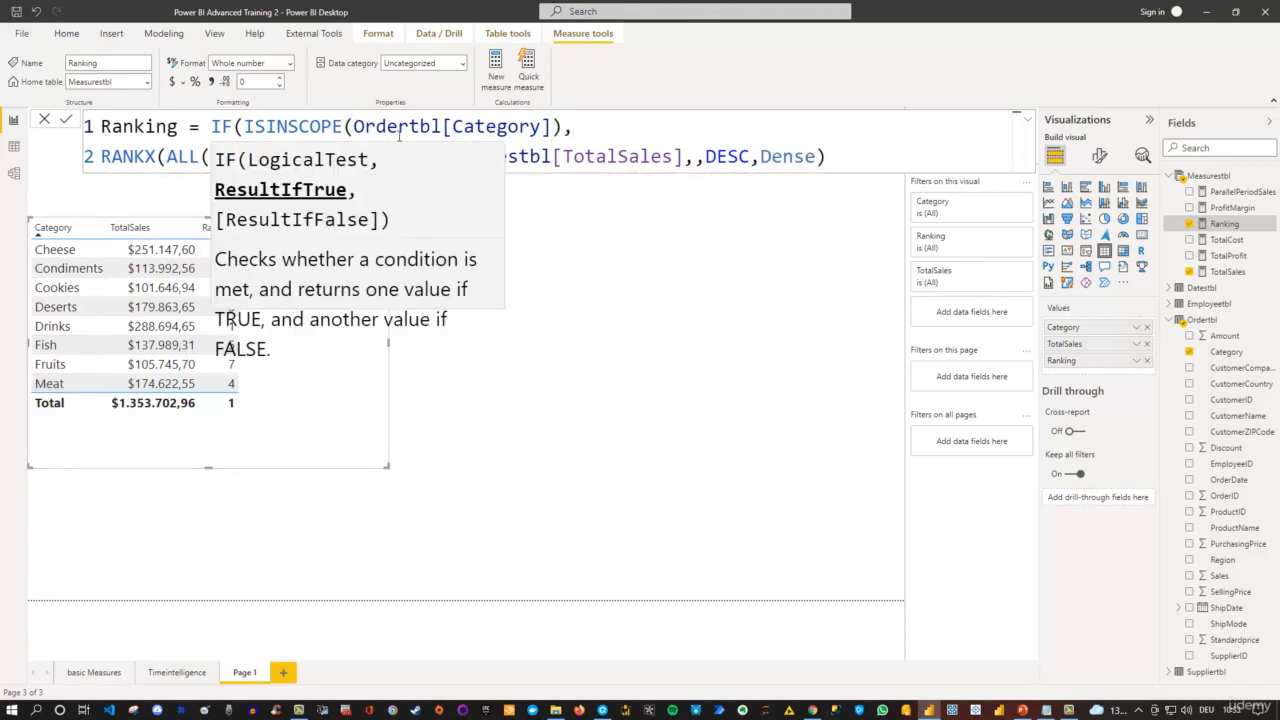
Keep RANKX as the true result, add BLANK() on a third line as the false result, and close the IF
{"action": "left_click", "coordinate": [1015, 152]}
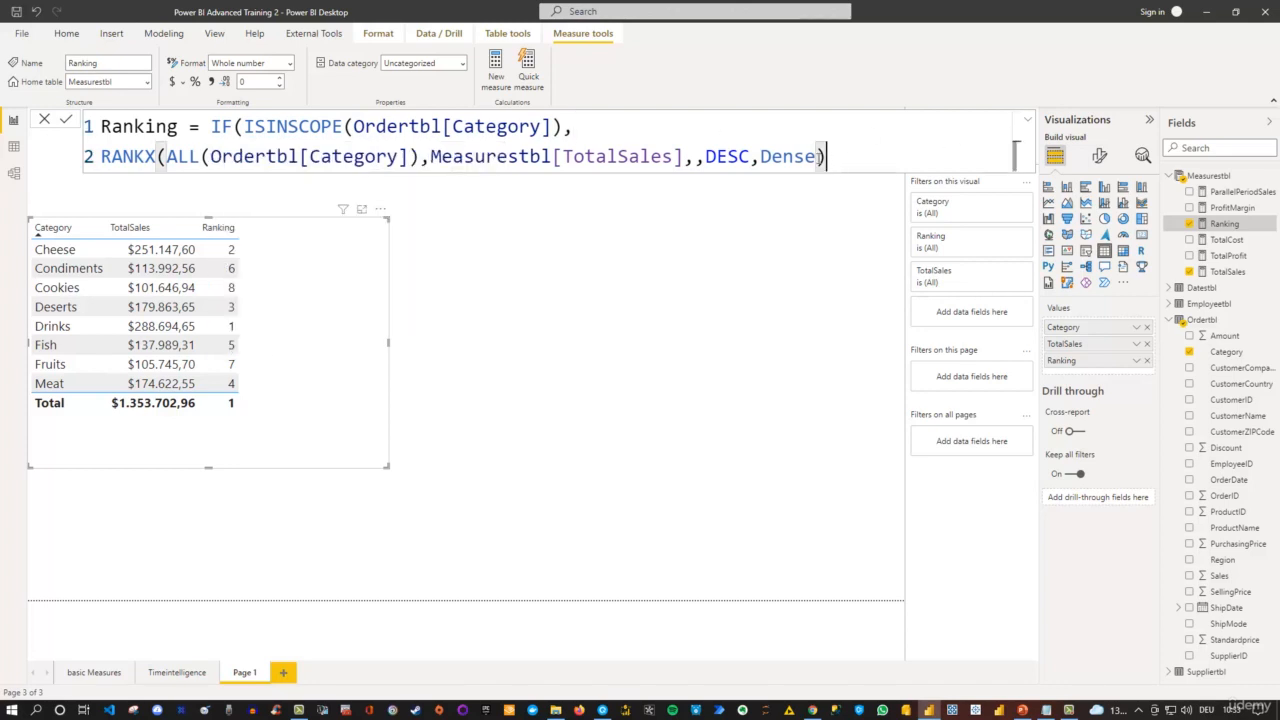
{"action": "type", "text": ","}
{"action": "key", "text": "shift+Return"}
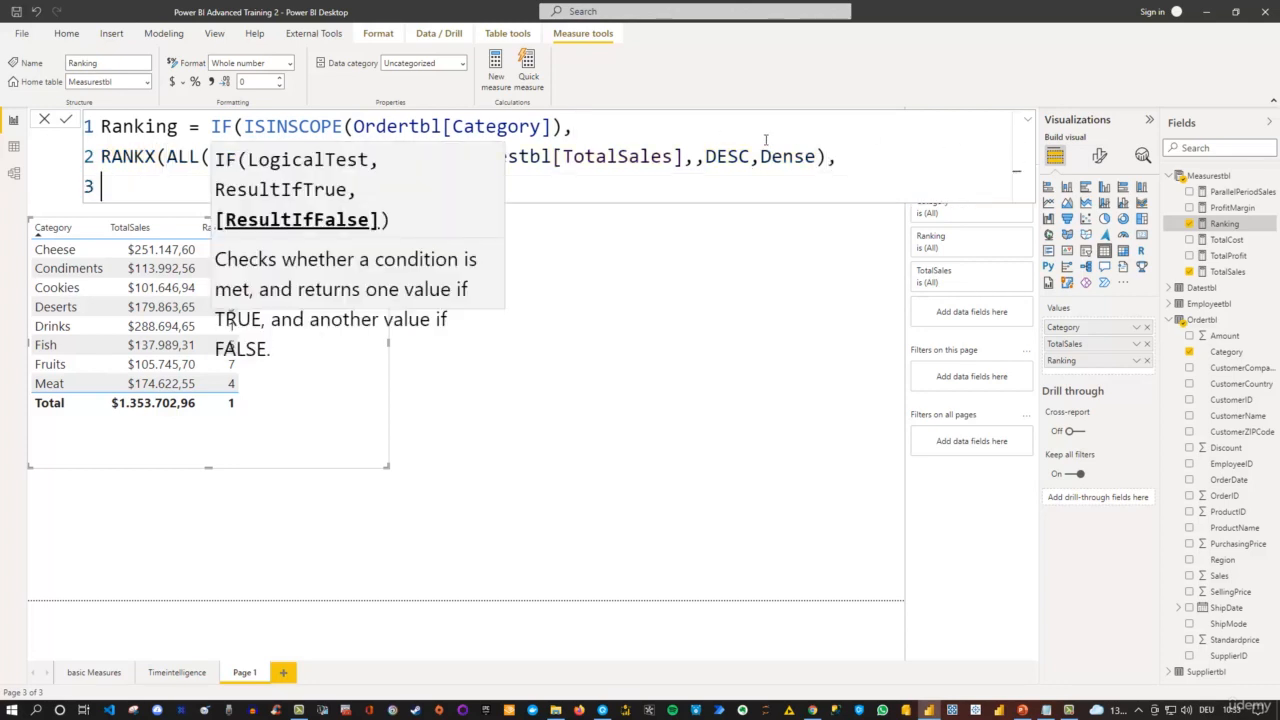
{"action": "type", "text": "BL"}
{"action": "key", "text": "Tab"}
{"action": "type", "text": ")"}
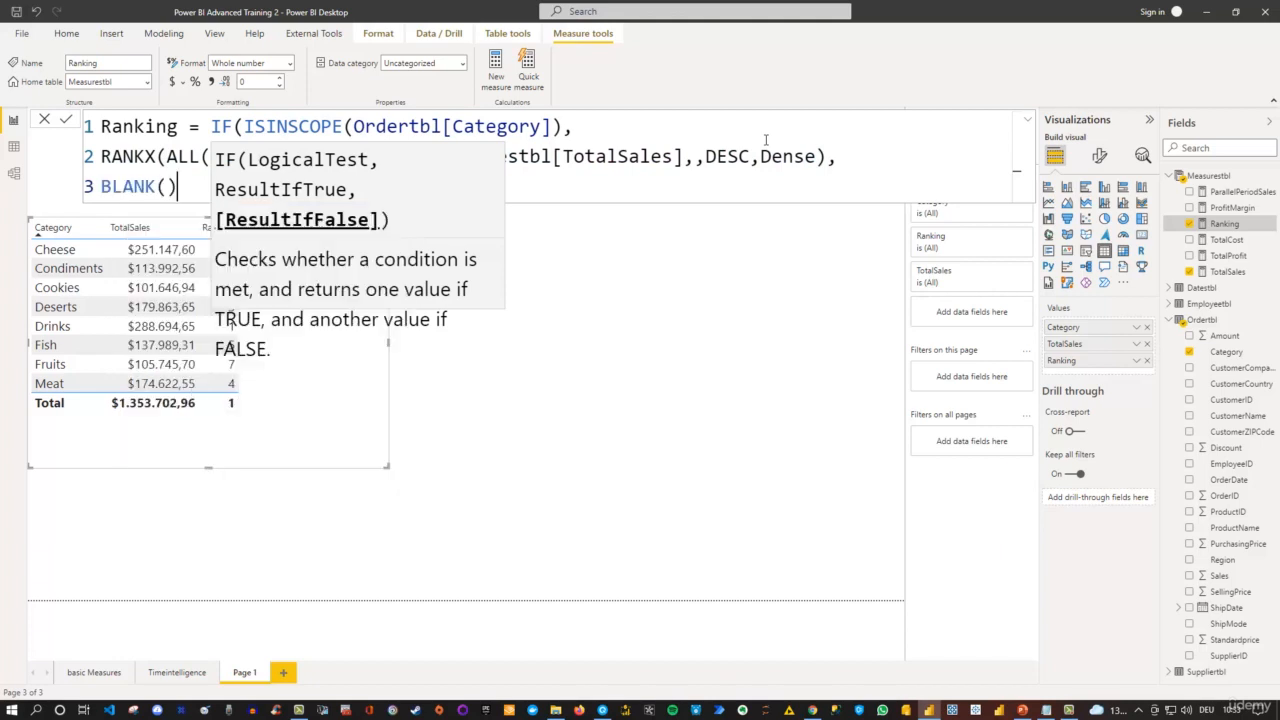
{"action": "type", "text": ")"}
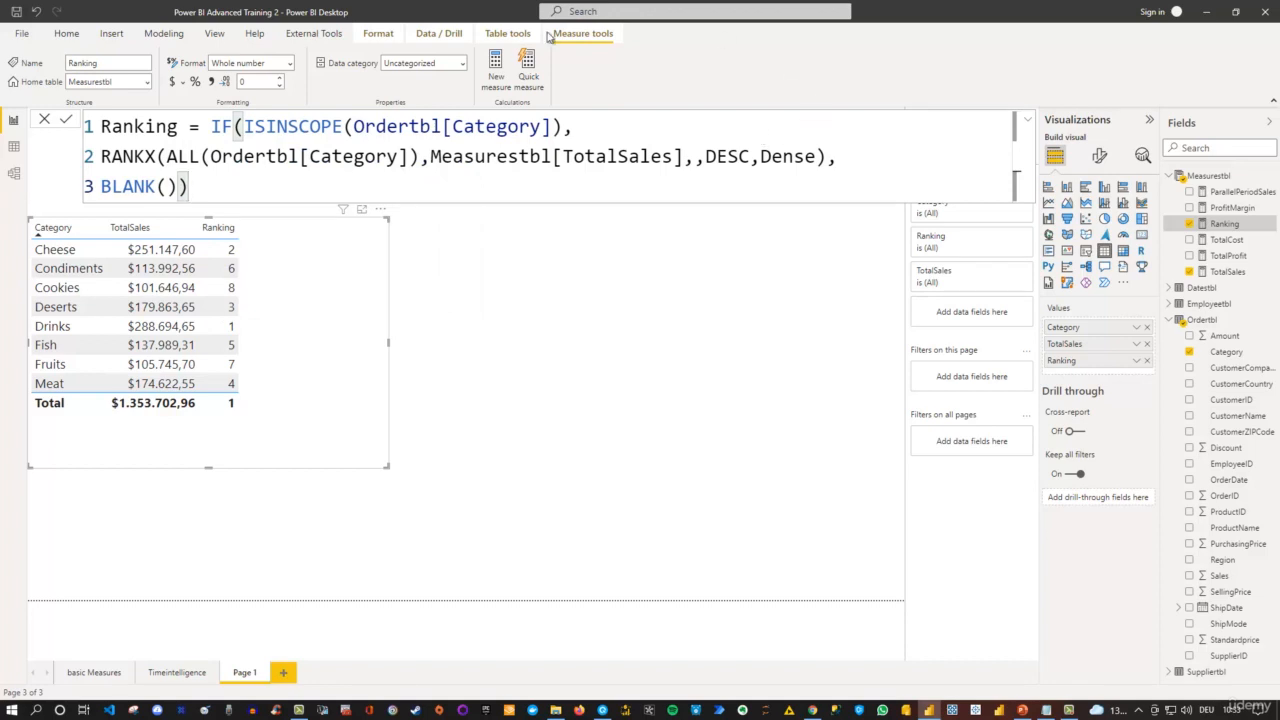
{"action": "left_click", "coordinate": [245, 127]}
{"action": "left_click_drag", "start_coordinate": [245, 127], "coordinate": [343, 126]}
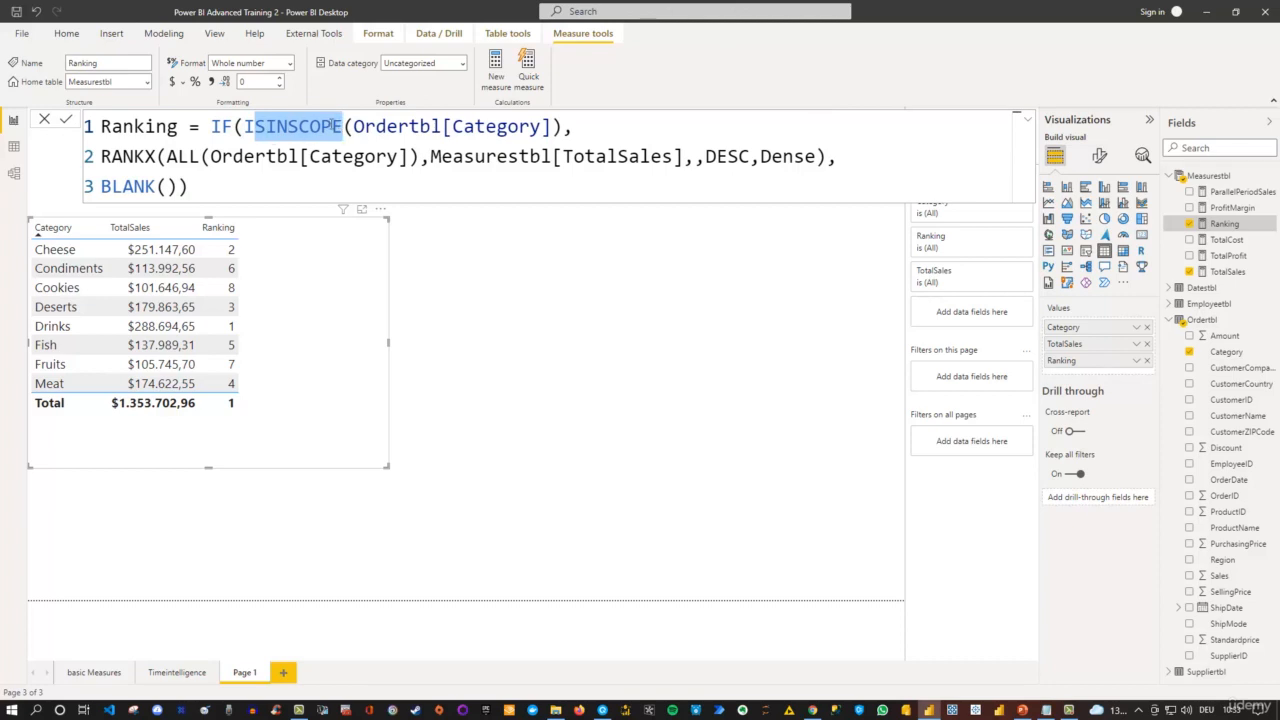
{"action": "left_click", "coordinate": [333, 126]}
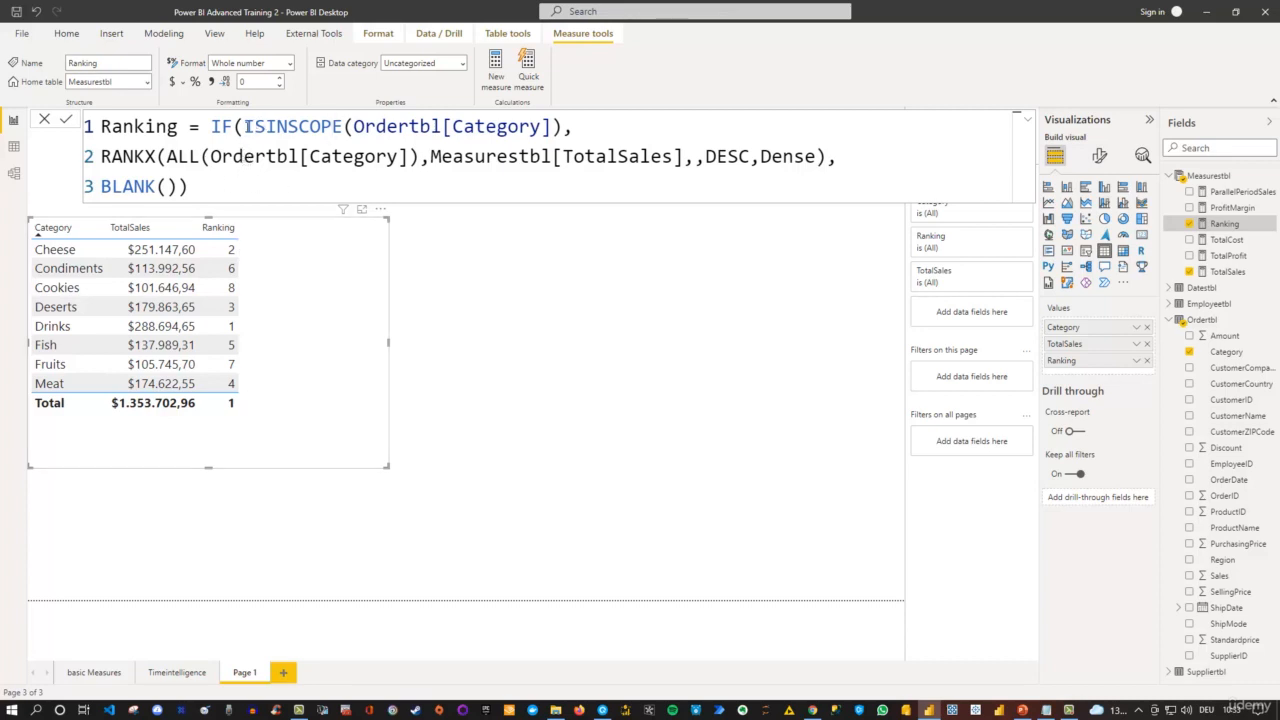
{"action": "left_click_drag", "start_coordinate": [247, 126], "coordinate": [331, 128]}
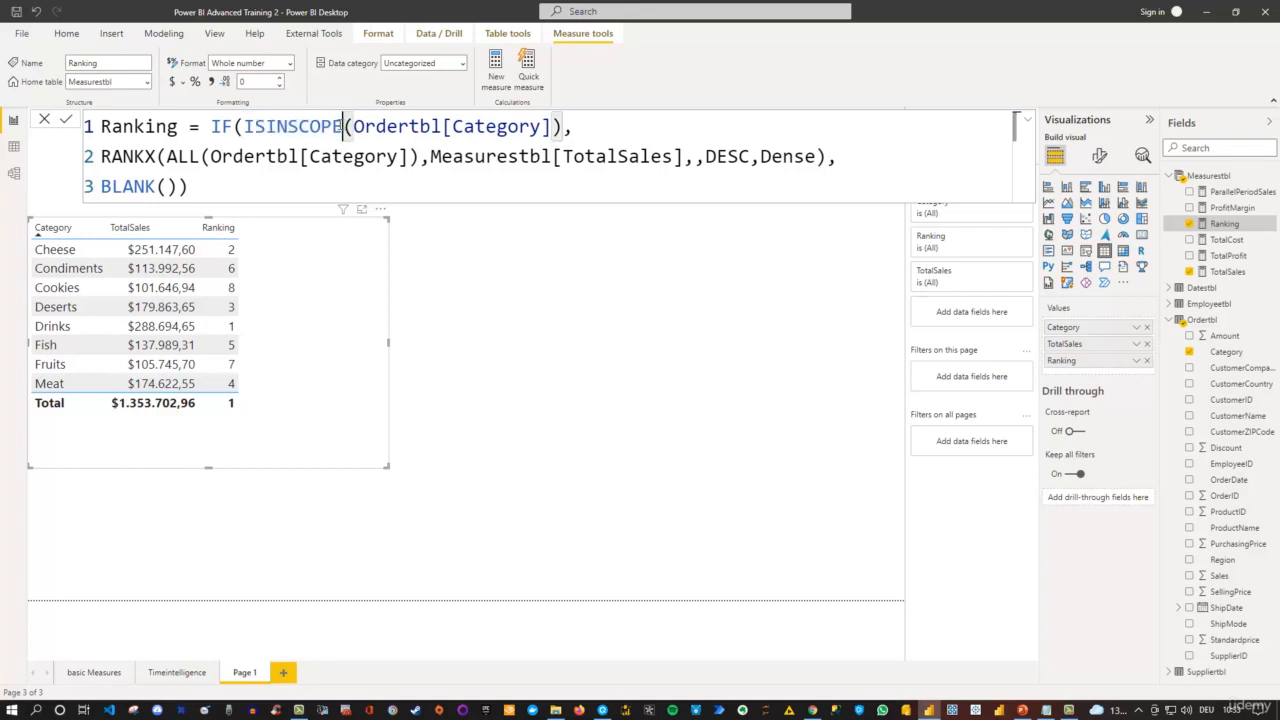
Try HASONEVALUE in place of ISINSCOPE in the logical test, and put ISINSCOPE back
{"action": "left_click_drag", "start_coordinate": [343, 127], "coordinate": [245, 127]}
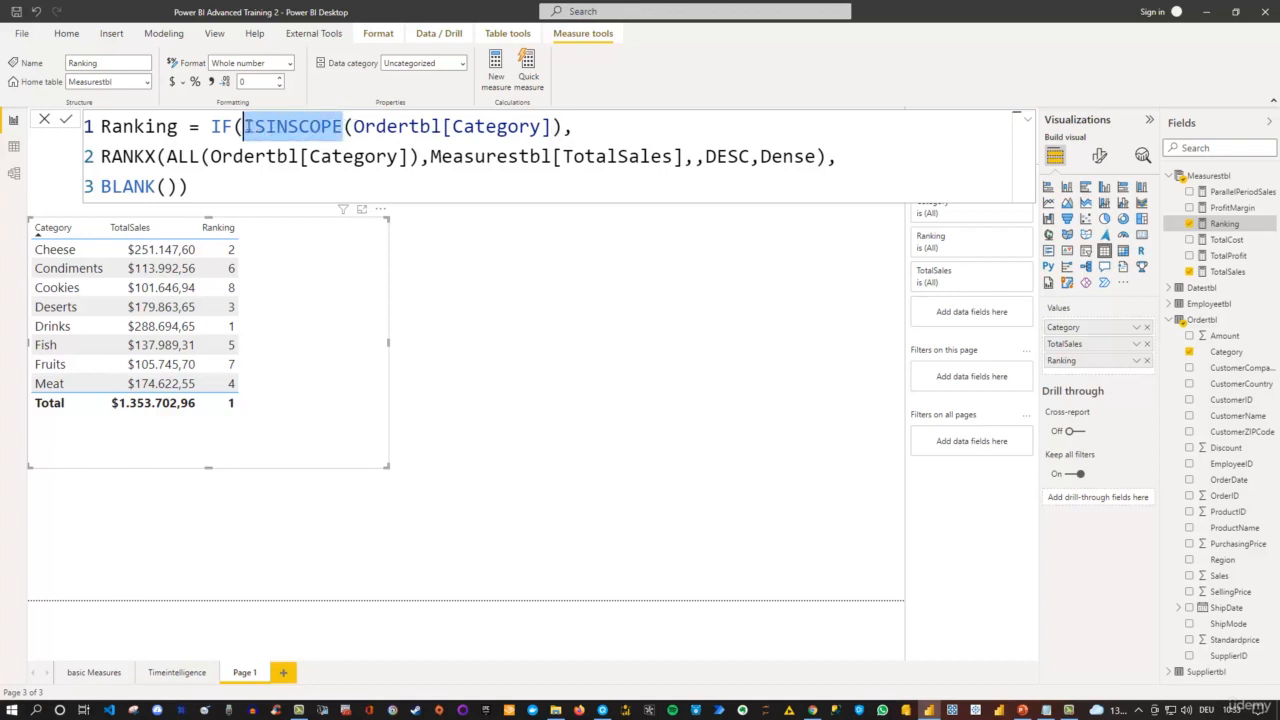
{"action": "key", "text": "BackSpace"}
{"action": "type", "text": "hasonv"}
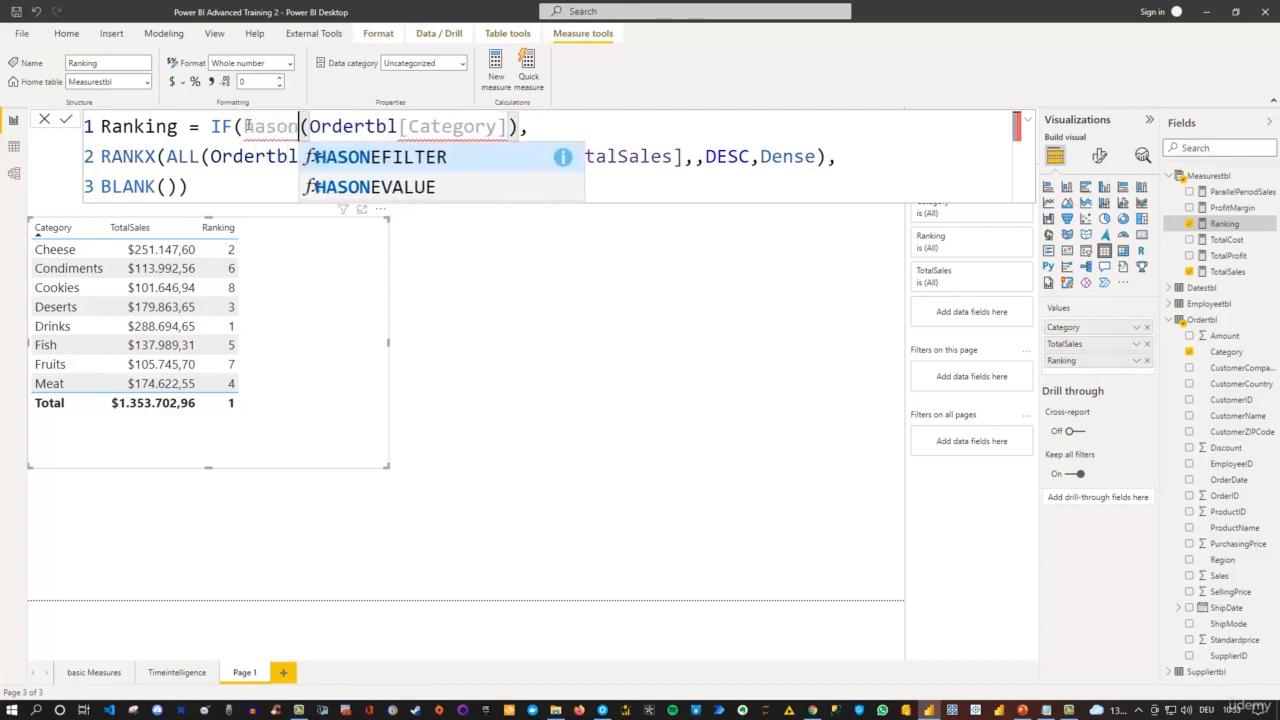
{"action": "key", "text": "Tab"}
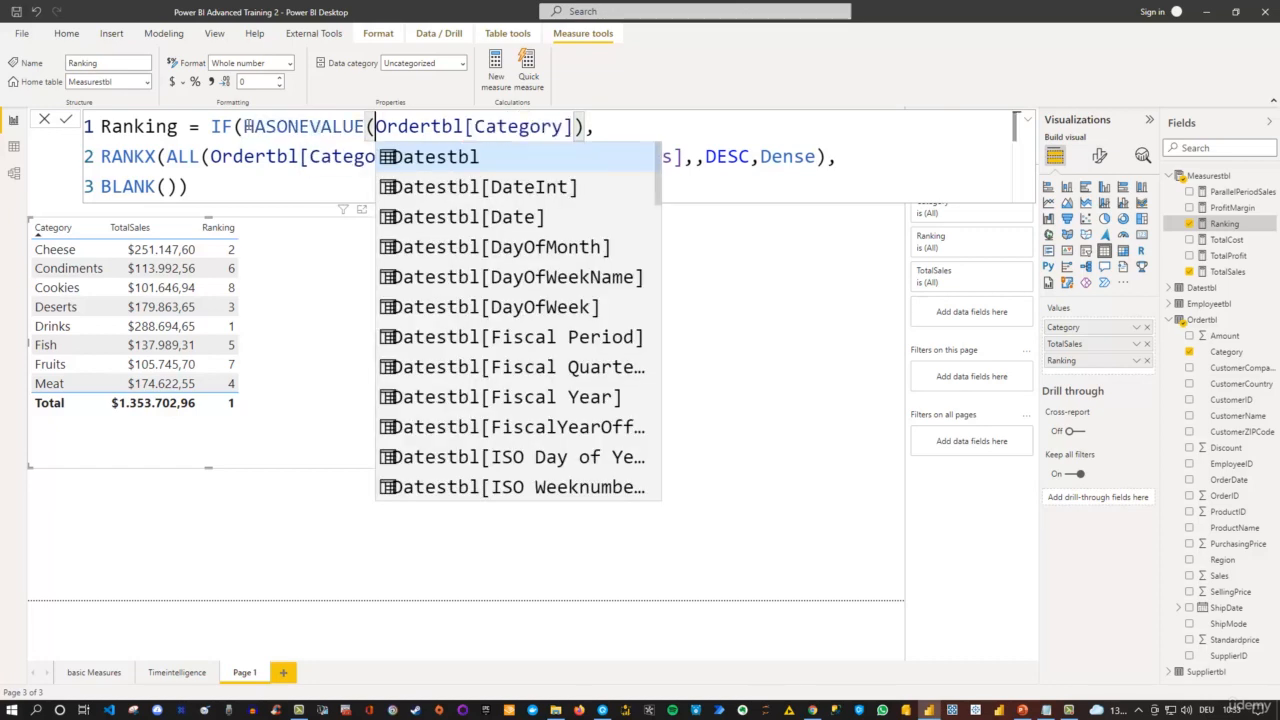
{"action": "left_click_drag", "start_coordinate": [365, 127], "coordinate": [244, 127]}
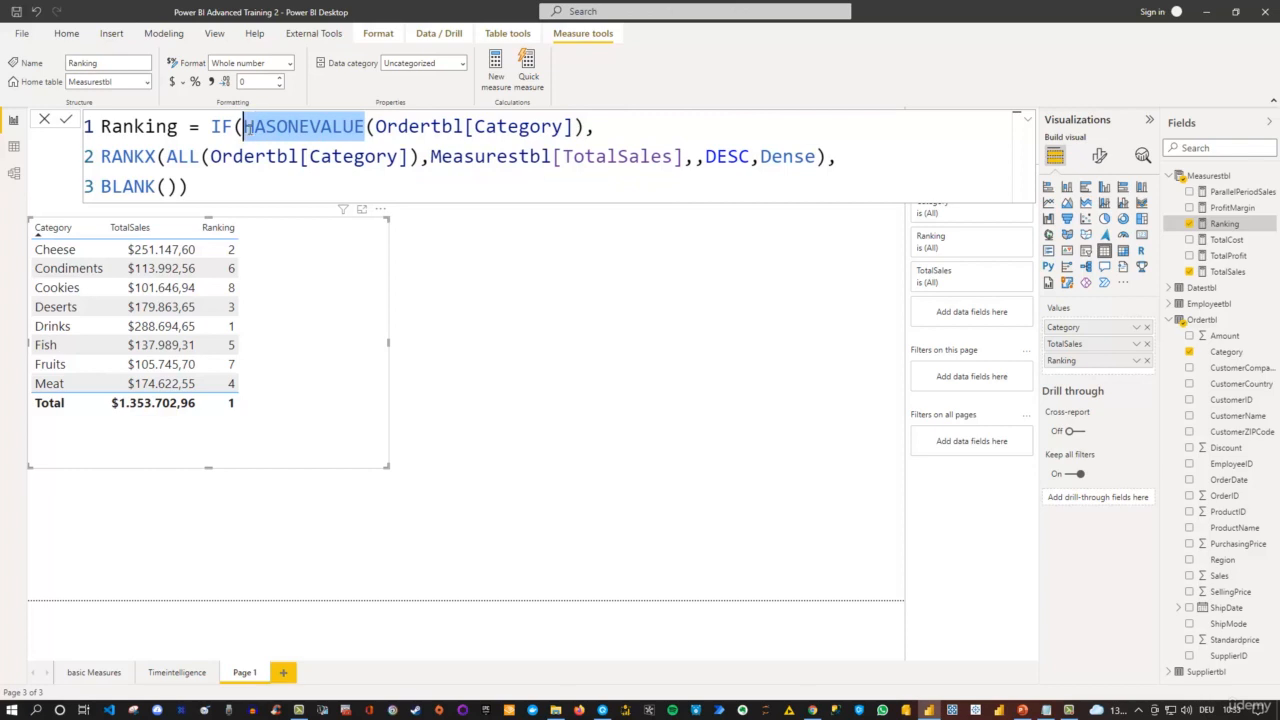
{"action": "type", "text": "isin"}
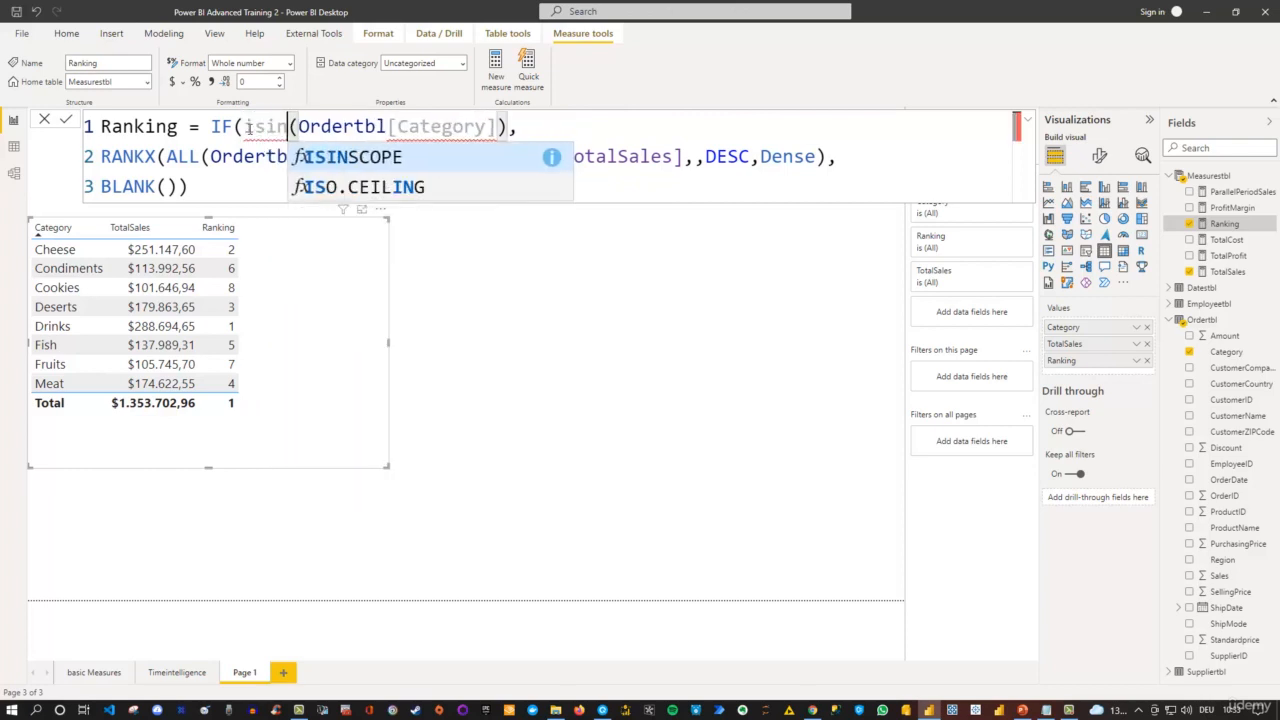
{"action": "key", "text": "Tab"}
{"action": "left_click", "coordinate": [601, 127]}
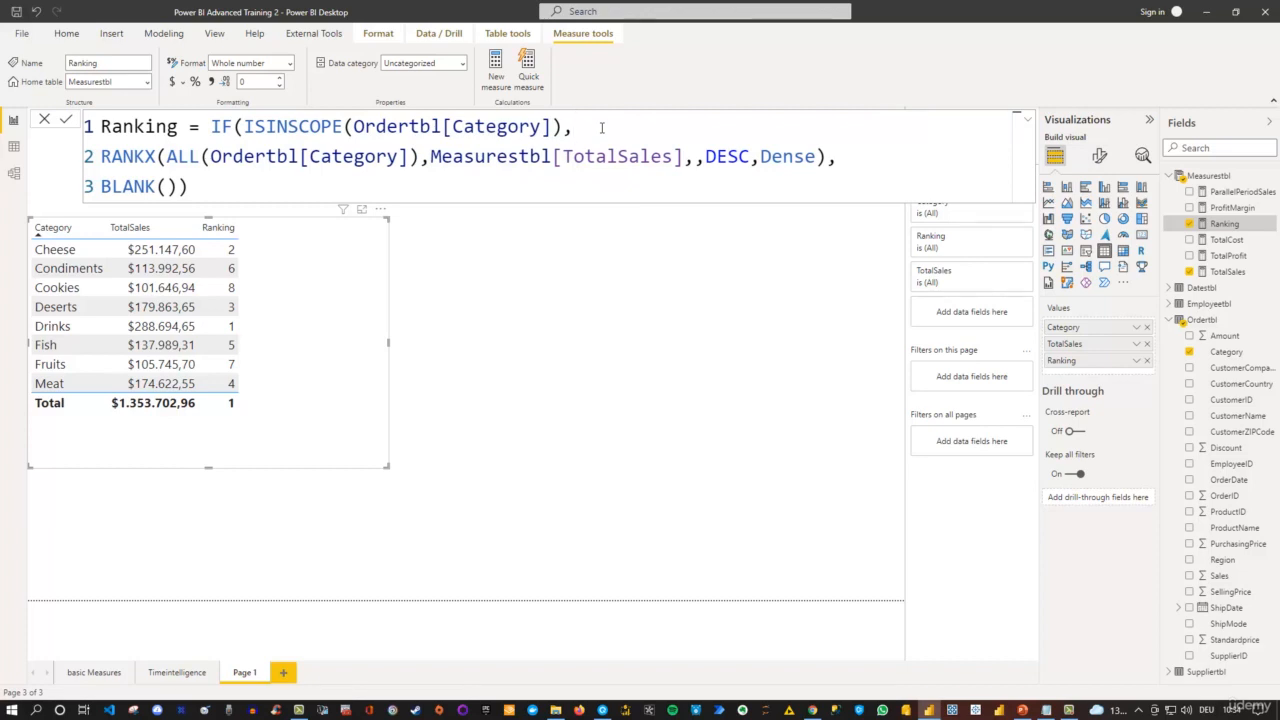
Commit the extended Ranking formula and copy its entire text
{"action": "key", "text": "Return"}
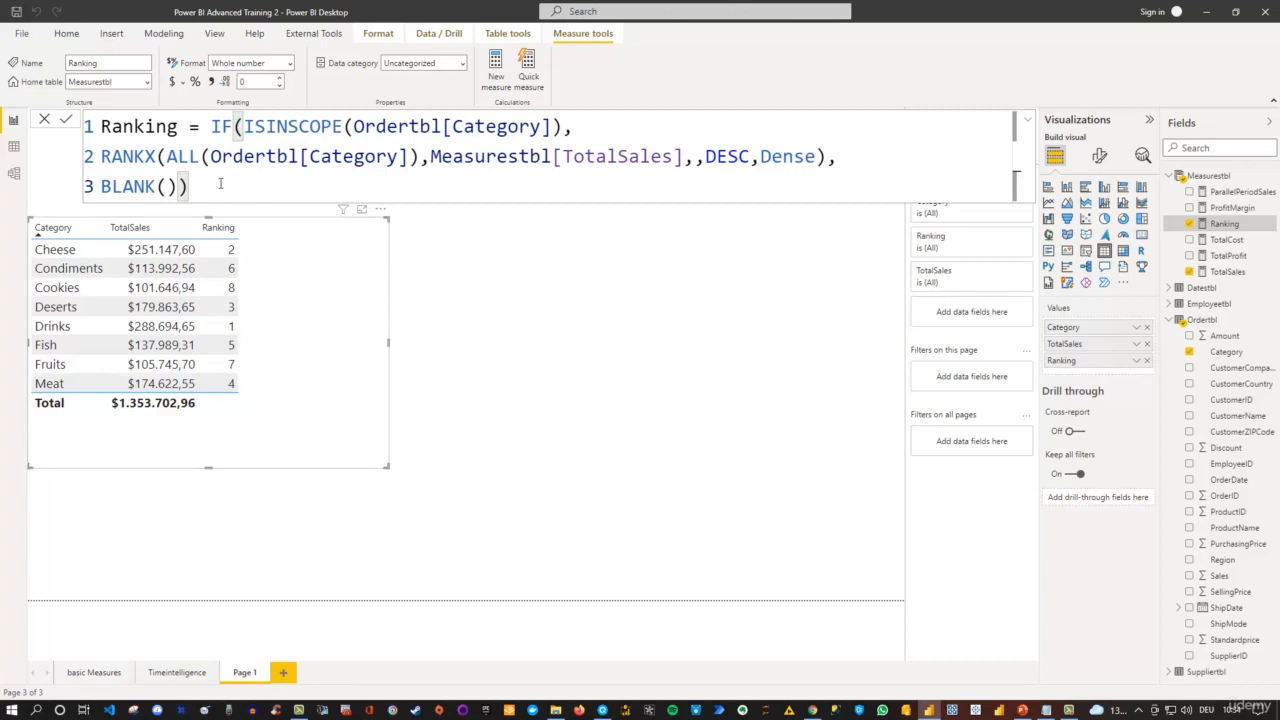
{"action": "left_click_drag", "start_coordinate": [220, 183], "coordinate": [100, 127]}
{"action": "key", "text": "ctrl+c"}
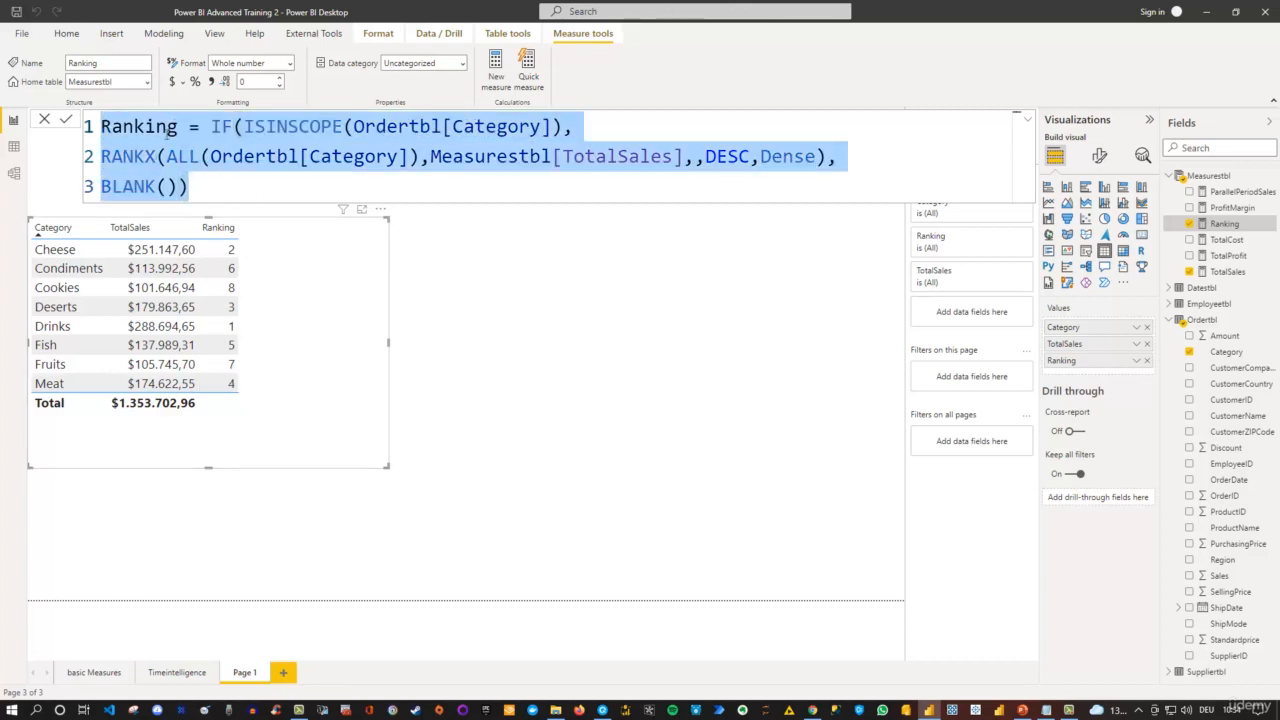
Switch to DAX Formatter in the browser, format the pasted Ranking formula as a new entry, and copy the formatted code
{"action": "left_click", "coordinate": [602, 710]}
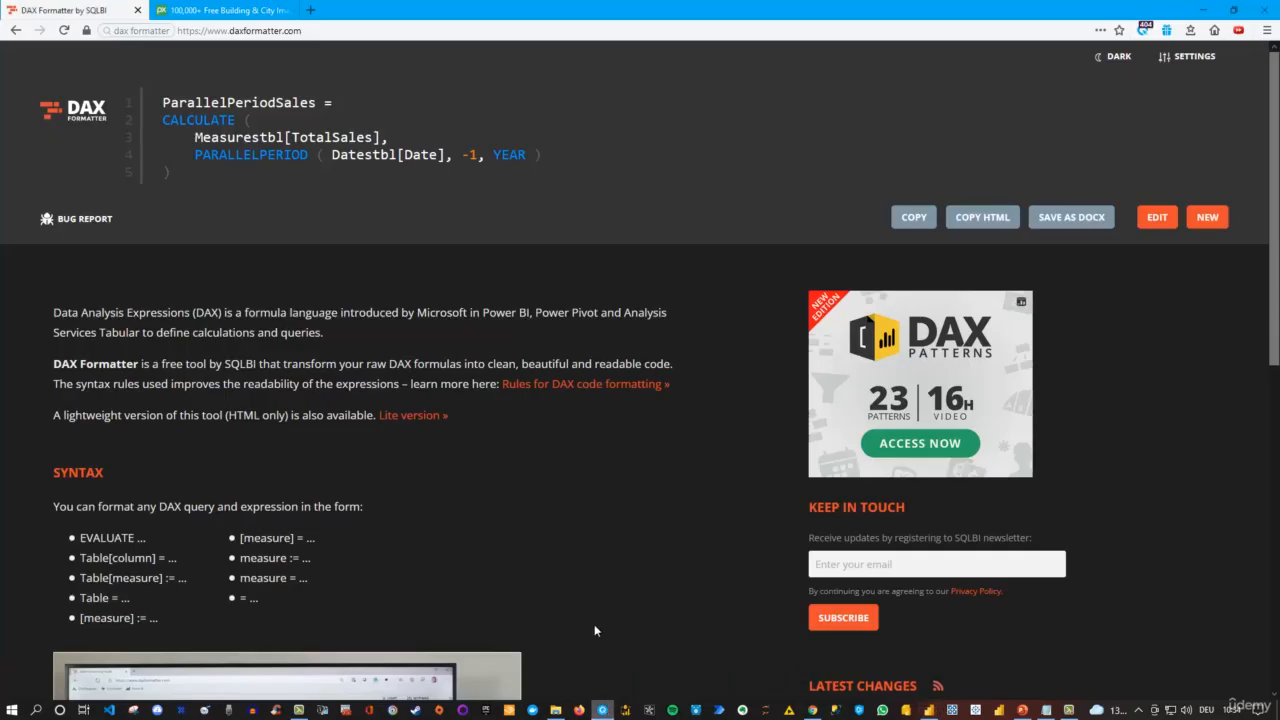
{"action": "left_click", "coordinate": [1208, 217]}
{"action": "key", "text": "ctrl+v"}
{"action": "left_click", "coordinate": [1212, 198]}
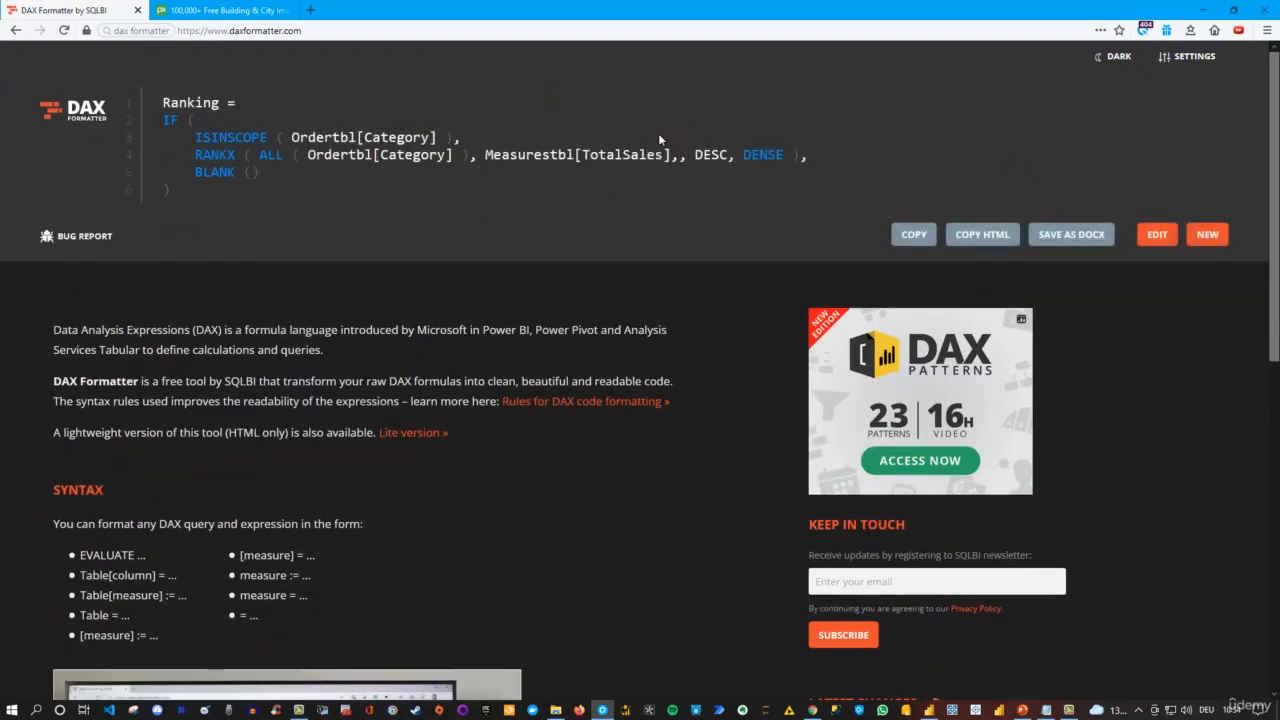
{"action": "left_click", "coordinate": [922, 238]}
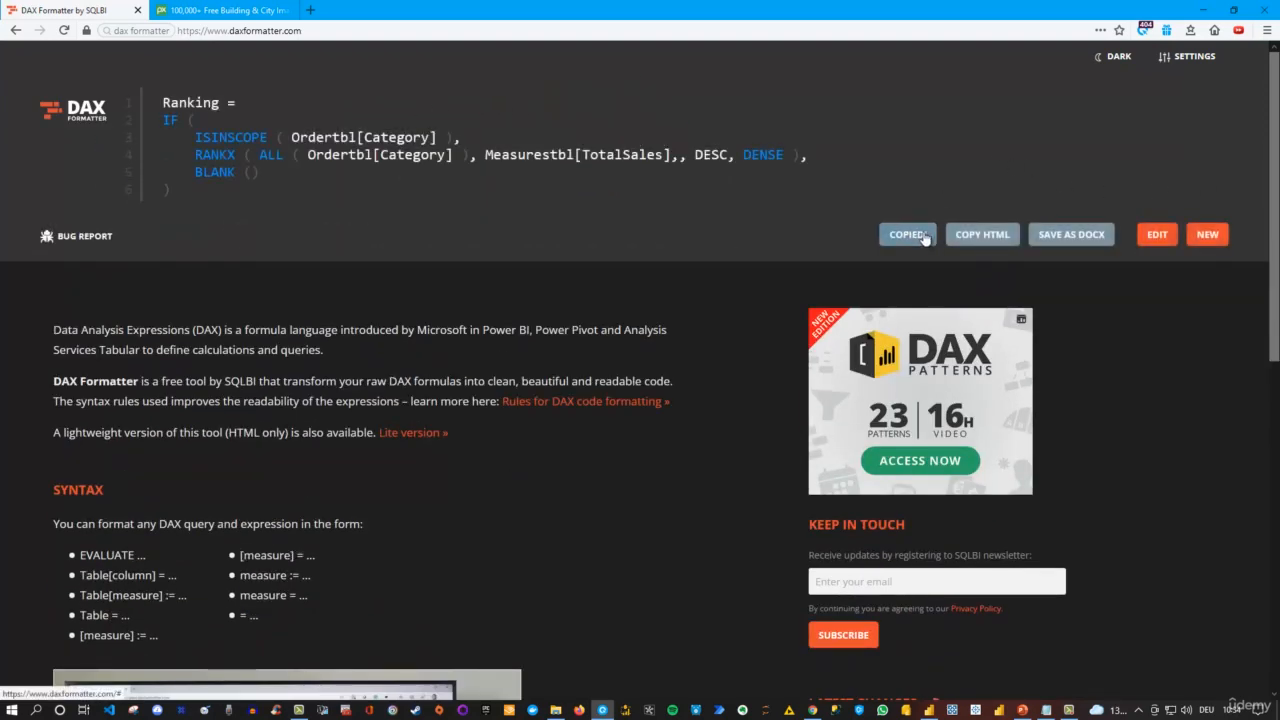
Return to Power BI Desktop, replace the Ranking formula with the formatted code, commit it and close the formula editor
{"action": "left_click", "coordinate": [930, 710]}
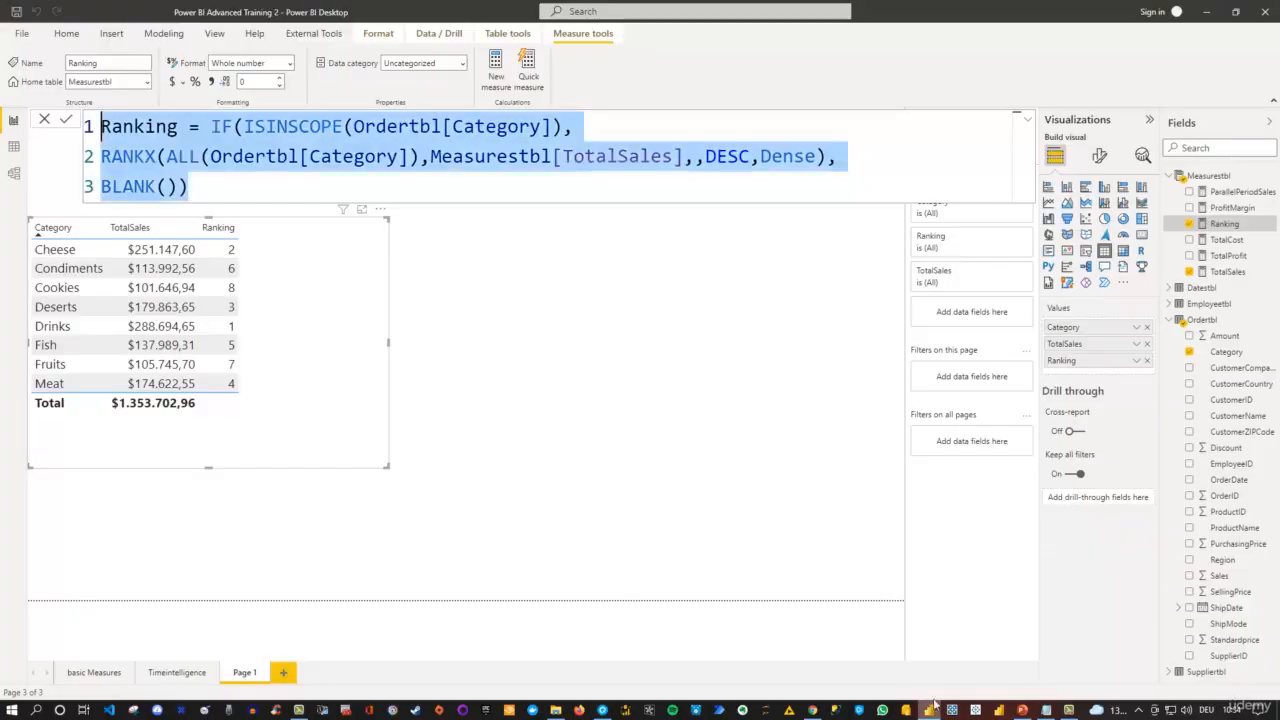
{"action": "key", "text": "ctrl+v"}
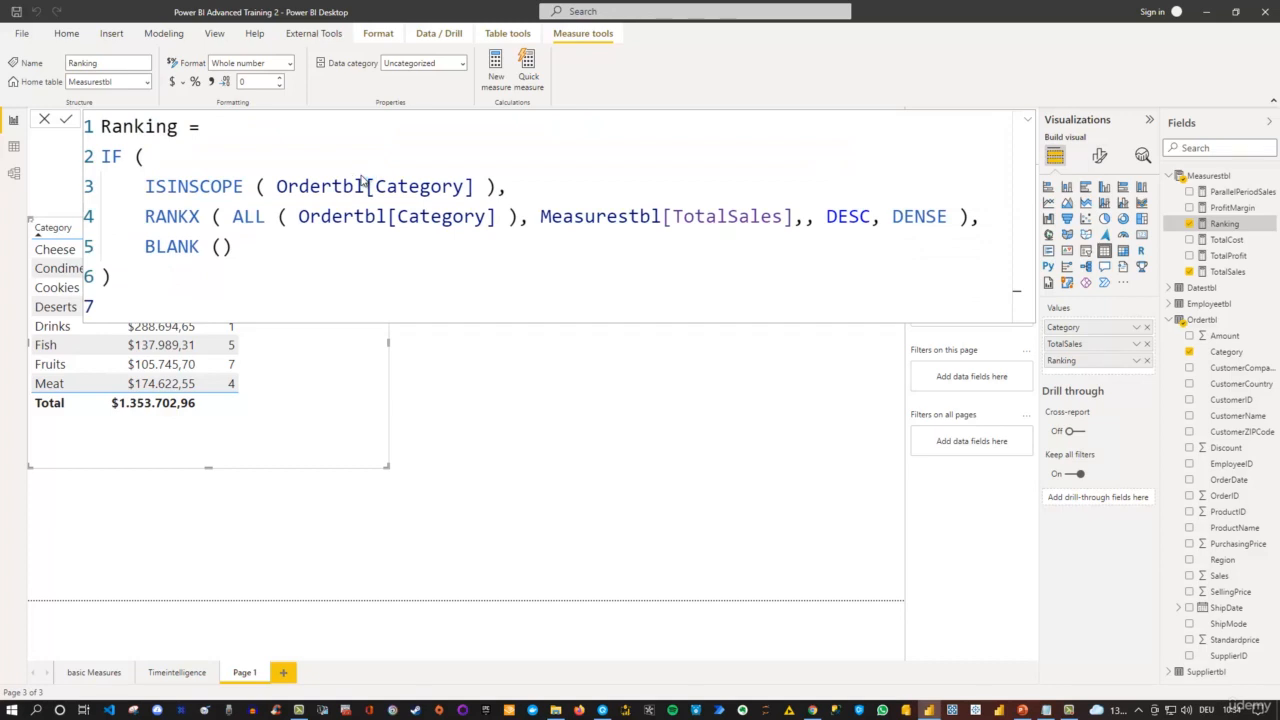
{"action": "key", "text": "Return"}
{"action": "left_click", "coordinate": [591, 378]}
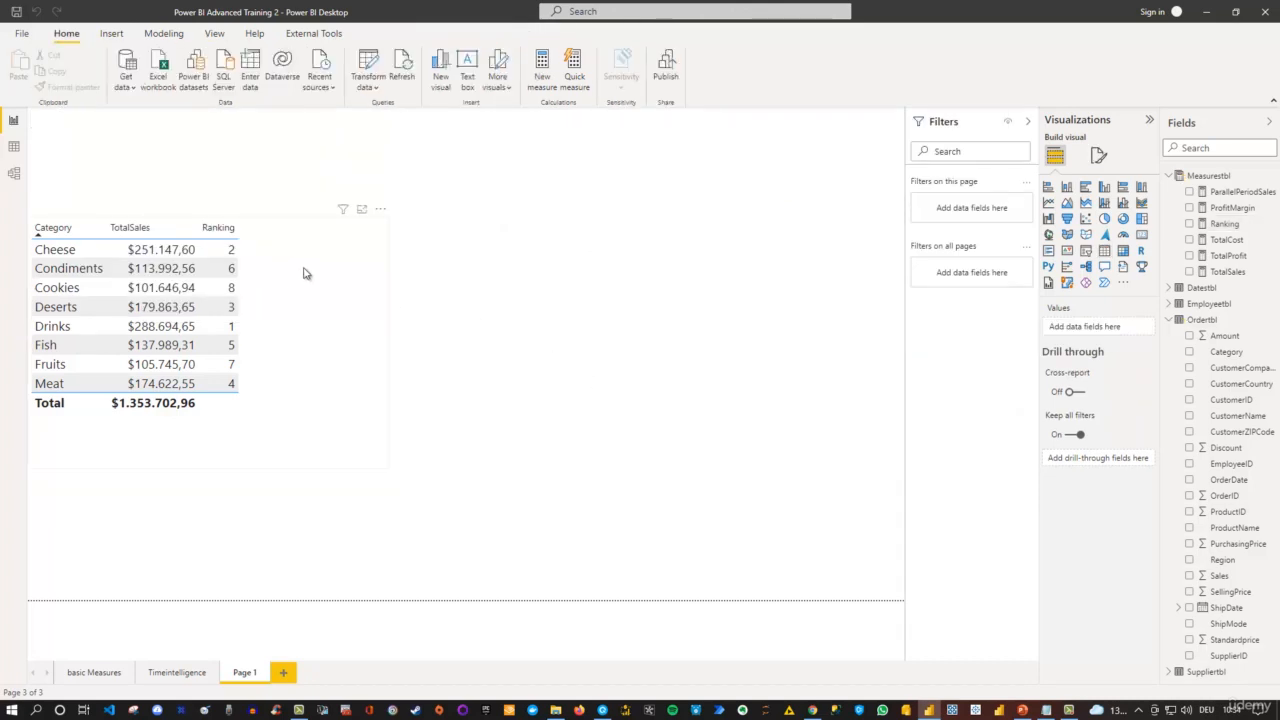
Move the category table up near the page's upper edge and narrow it to fit its three columns
{"action": "left_click", "coordinate": [371, 228]}
{"action": "left_click_drag", "start_coordinate": [389, 204], "coordinate": [411, 138]}
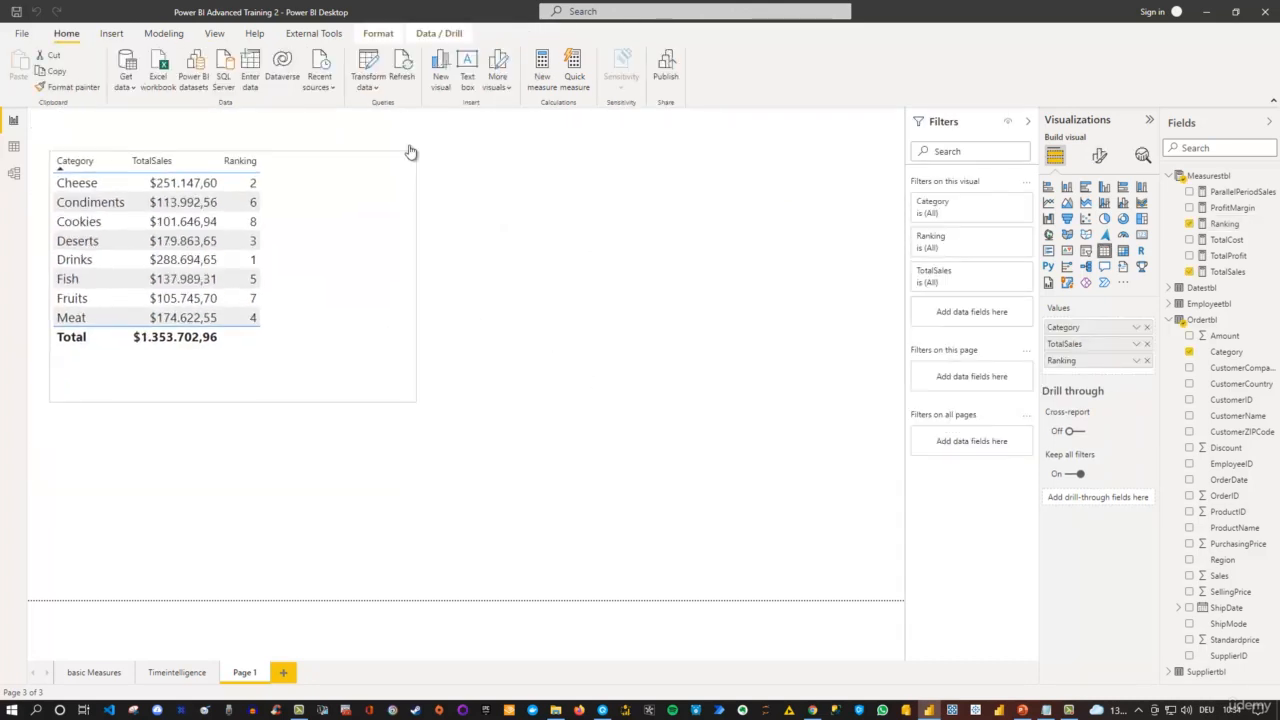
{"action": "left_click_drag", "start_coordinate": [417, 277], "coordinate": [297, 277]}
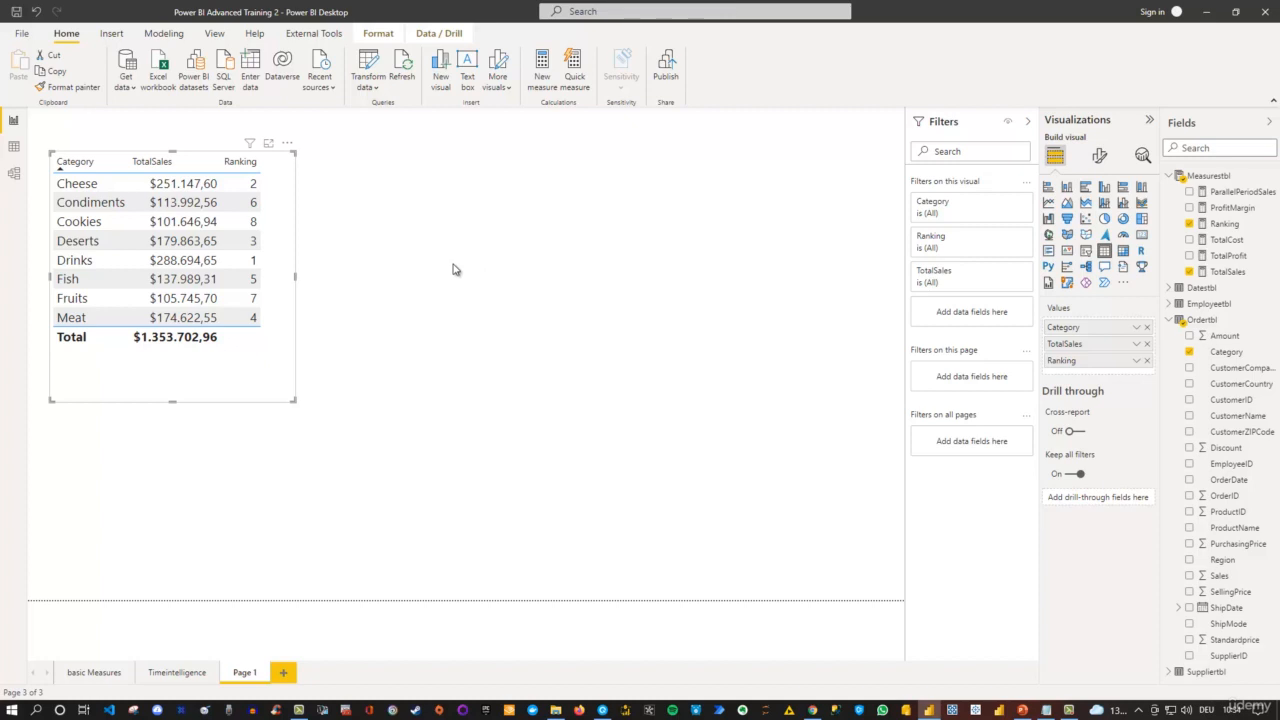
Create a whole-number what-if parameter named RankingParameter with minimum 1, maximum 8 and increment 1, adding its slicer to the page
{"action": "left_click", "coordinate": [111, 34]}
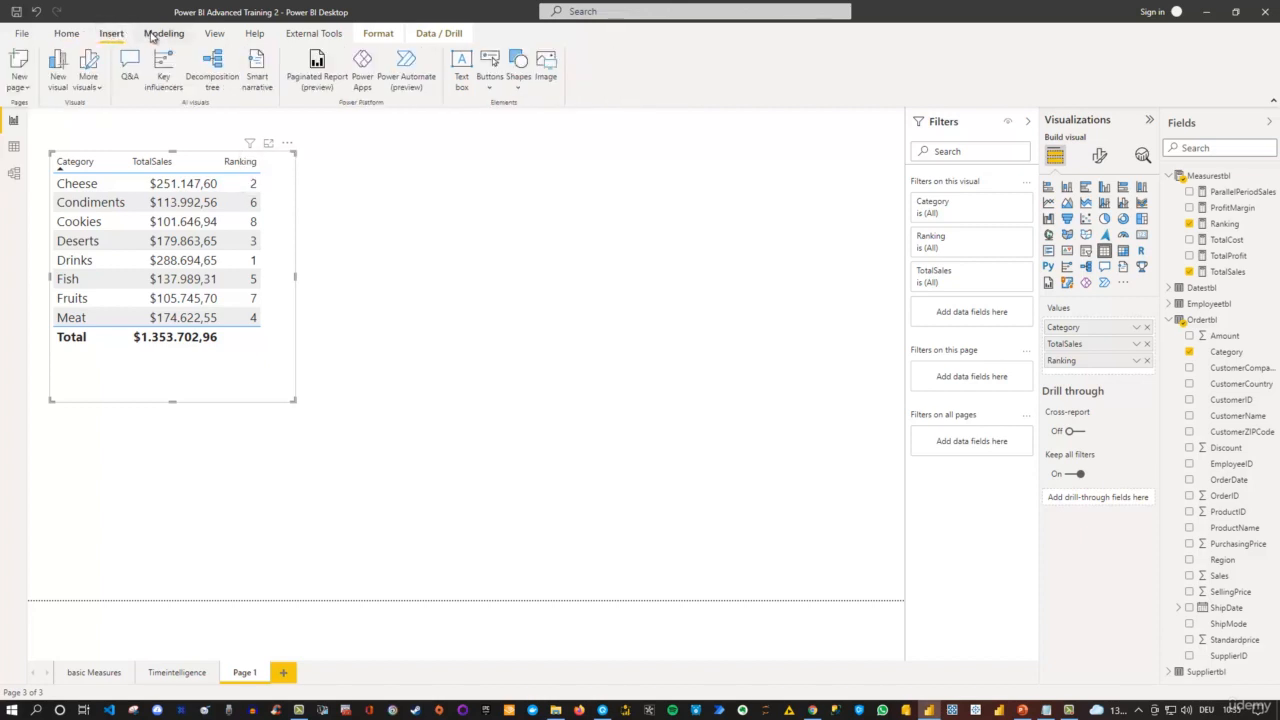
{"action": "left_click", "coordinate": [157, 34]}
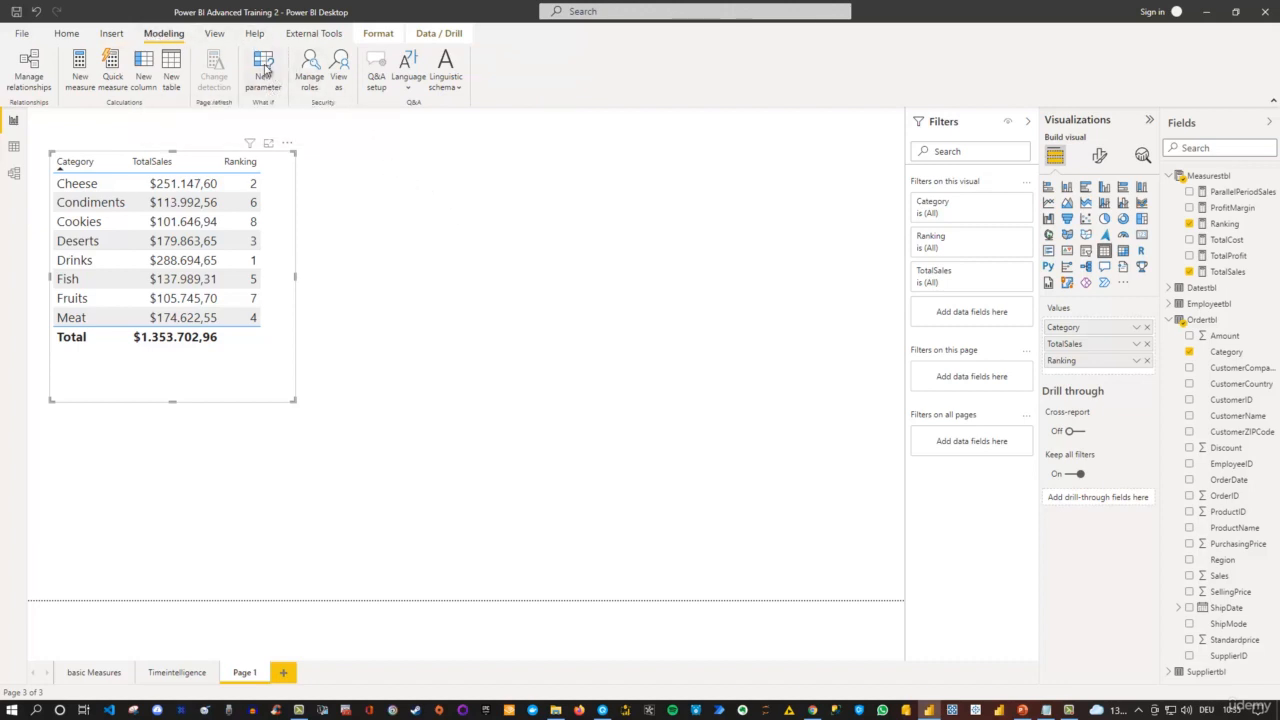
{"action": "left_click", "coordinate": [265, 67]}
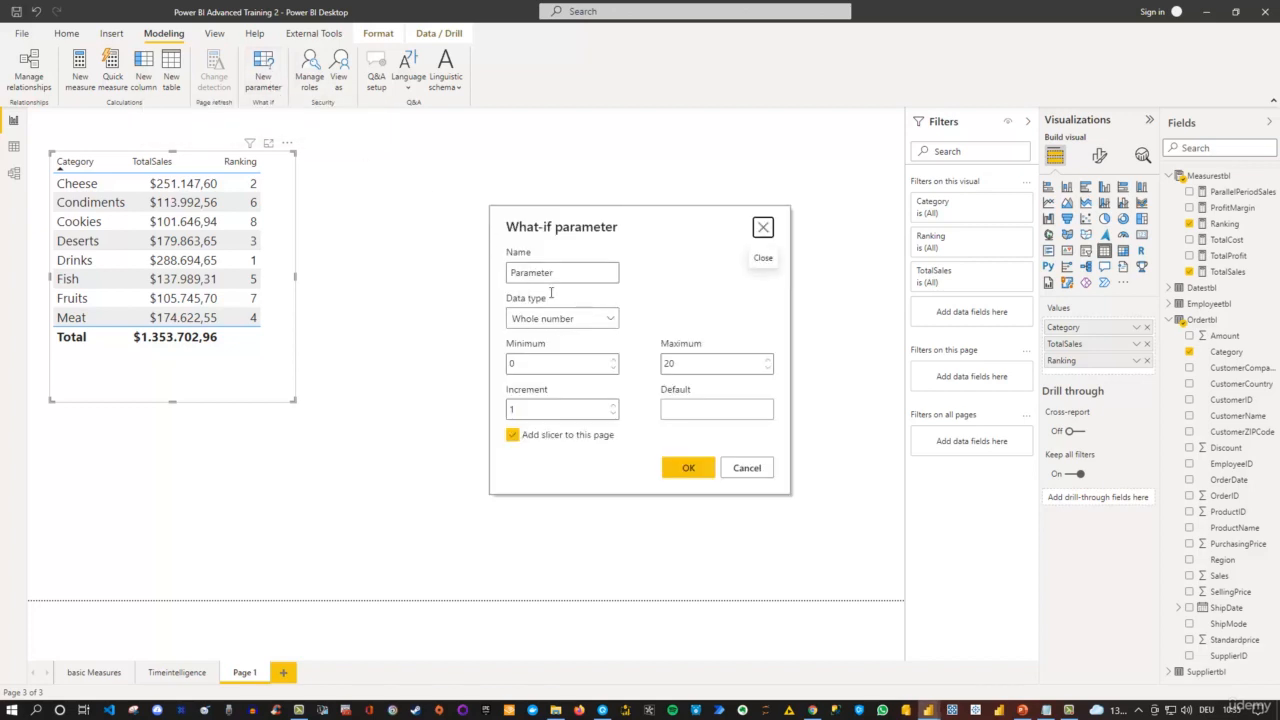
{"action": "left_click_drag", "start_coordinate": [561, 273], "coordinate": [430, 246]}
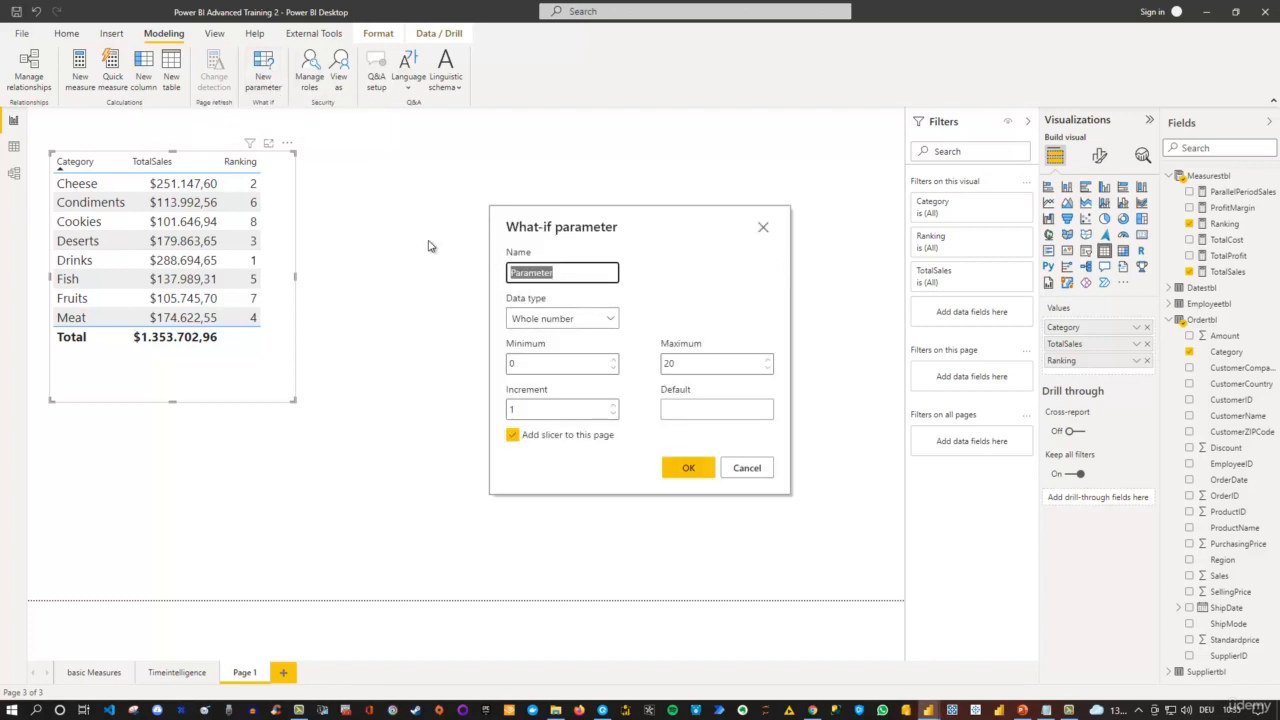
{"action": "type", "text": "RankingPa"}
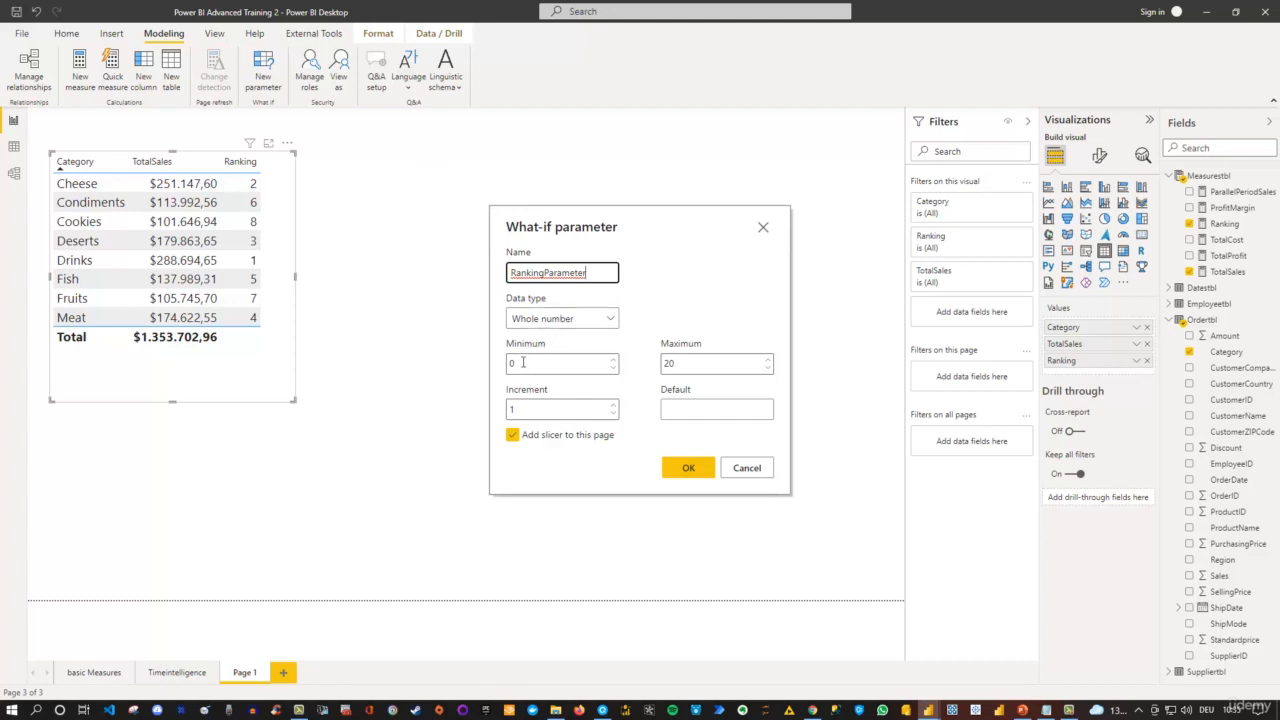
{"action": "double_click", "coordinate": [519, 363]}
{"action": "type", "text": "1"}
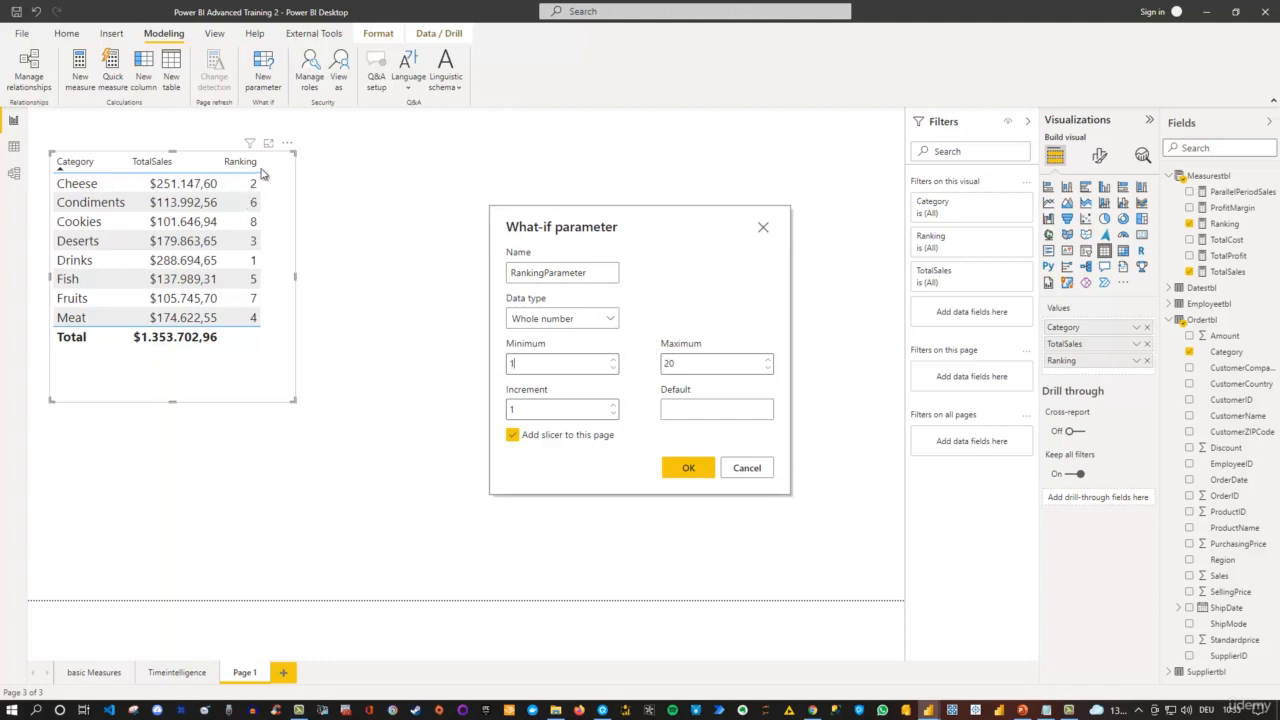
{"action": "double_click", "coordinate": [687, 364]}
{"action": "left_click", "coordinate": [693, 469]}
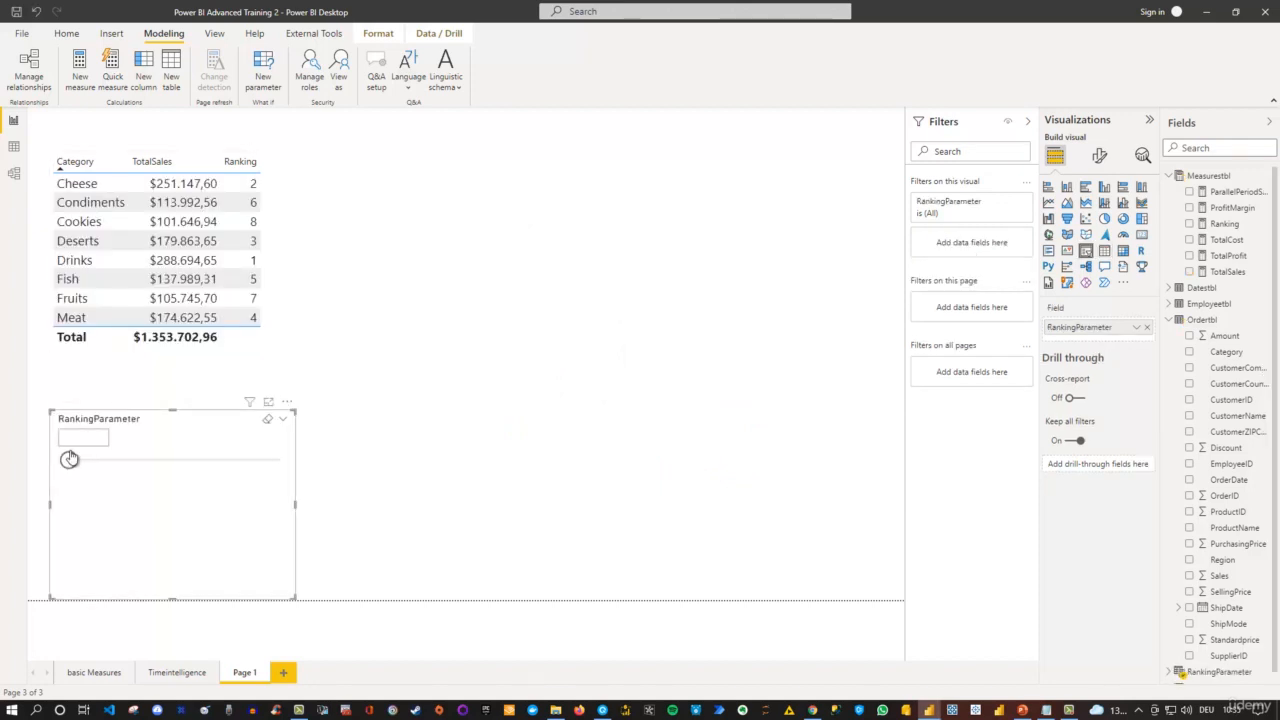
Try the RankingParameter slicer at 1 and view its available slicer types
{"action": "mouse_move", "coordinate": [68, 460]}
{"action": "left_mouse_down"}
{"action": "mouse_move", "coordinate": [189, 461]}
{"action": "mouse_move", "coordinate": [80, 460]}
{"action": "left_mouse_up"}
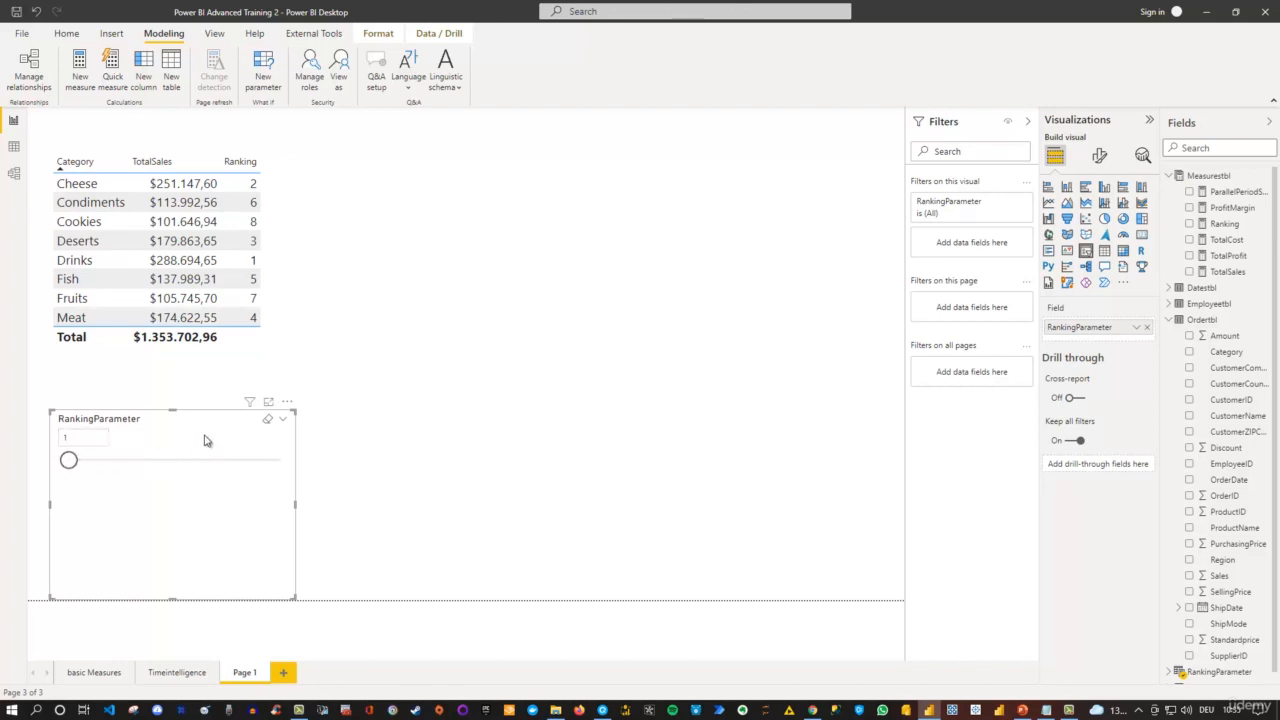
{"action": "left_click", "coordinate": [284, 420]}
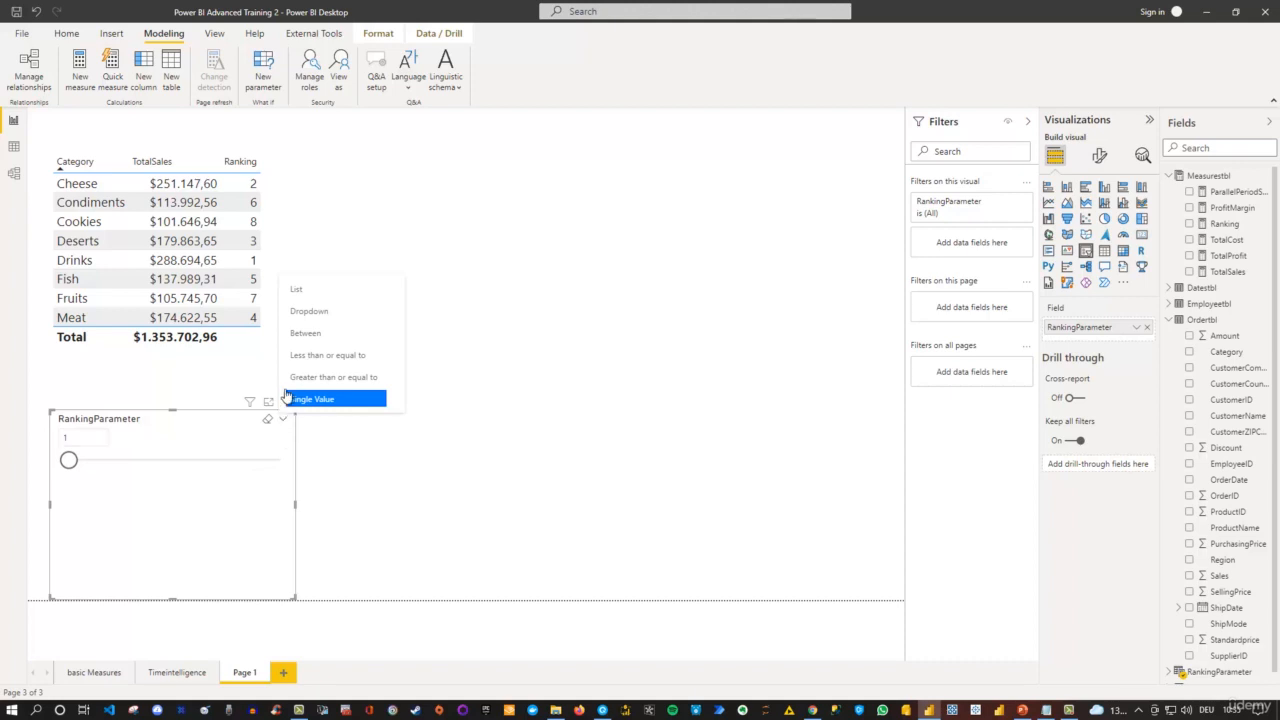
{"action": "left_click", "coordinate": [201, 490]}
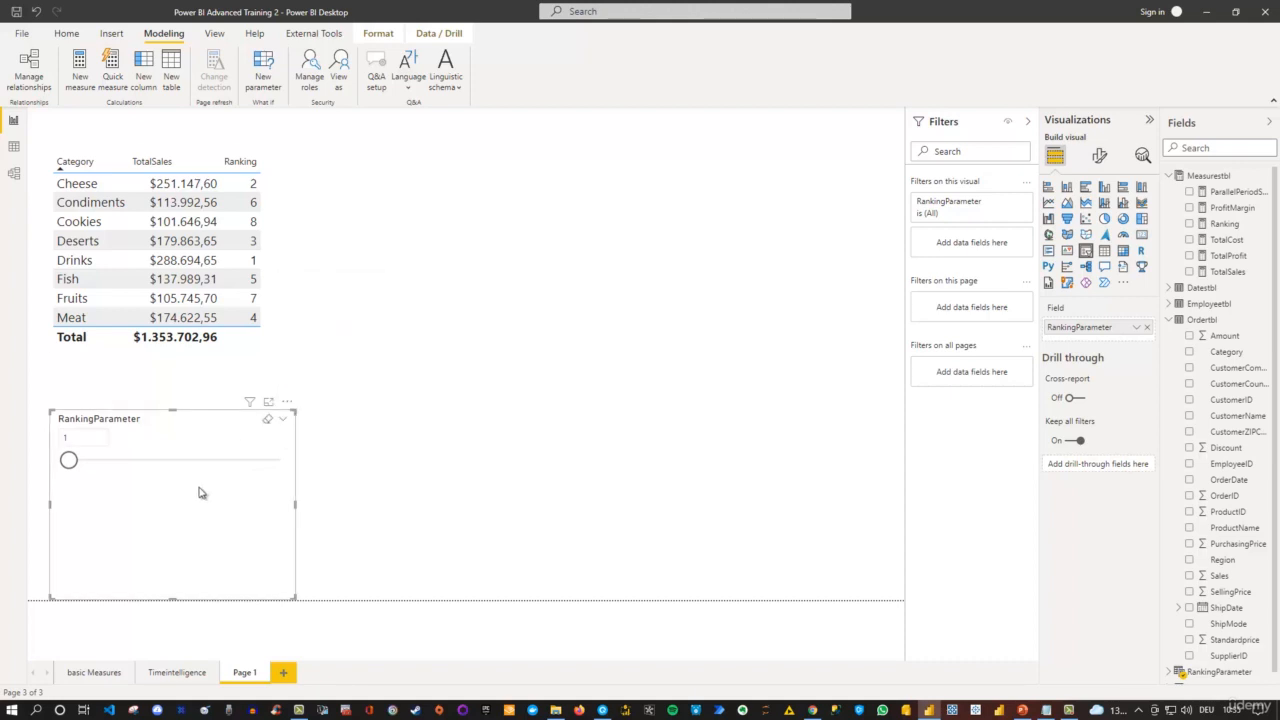
Move the RankingParameter slicer, reduced in size, to the report page's upper-right corner and set its value to 2
{"action": "left_click_drag", "start_coordinate": [295, 597], "coordinate": [284, 522]}
{"action": "left_click_drag", "start_coordinate": [241, 403], "coordinate": [833, 118]}
{"action": "left_click_drag", "start_coordinate": [660, 177], "coordinate": [688, 175]}
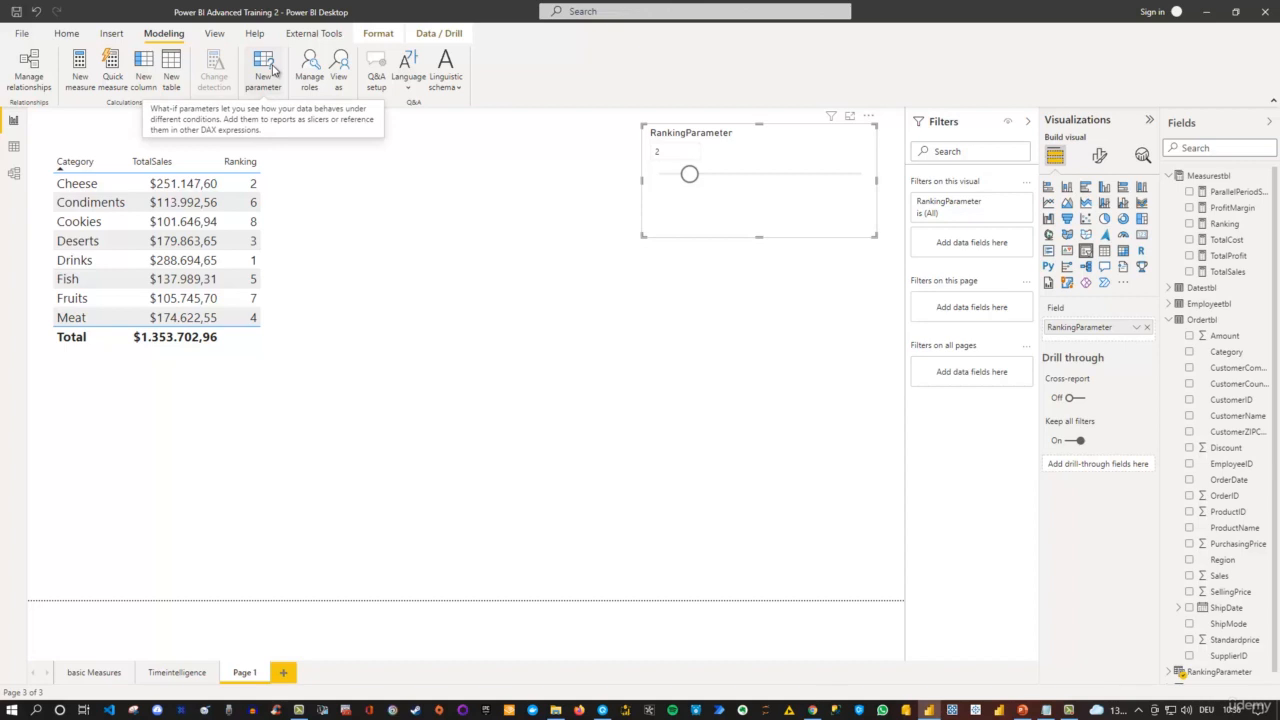
Collapse the Measurestbl and Ordertbl tables, and expand RankingParameter to view its fields and table formula
{"action": "left_click", "coordinate": [1170, 178]}
{"action": "left_click", "coordinate": [1170, 225]}
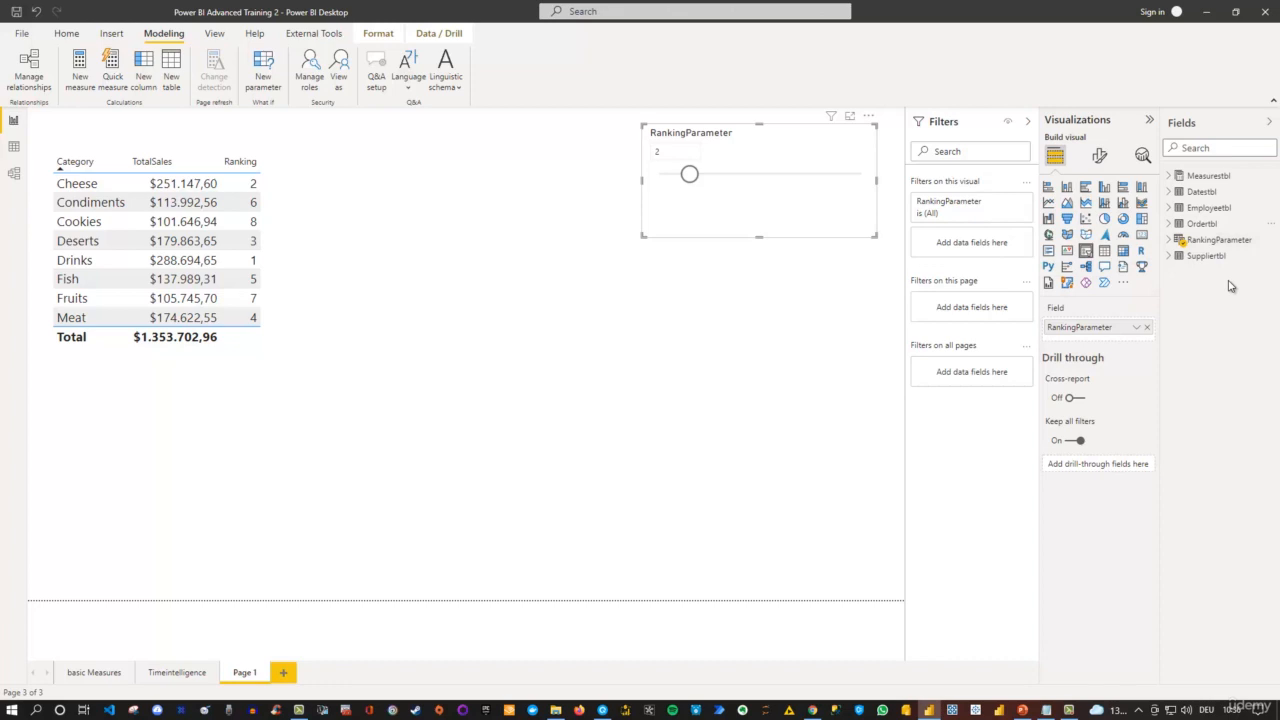
{"action": "left_click", "coordinate": [1170, 242]}
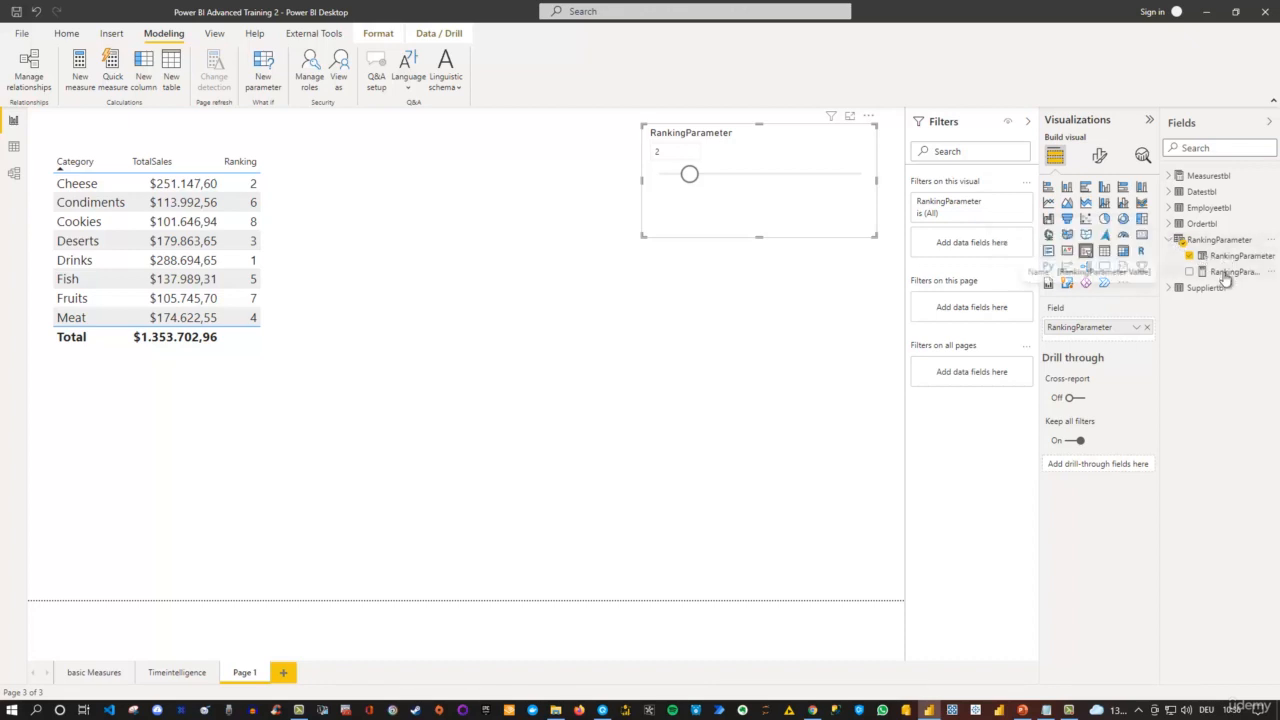
{"action": "left_click", "coordinate": [1213, 241]}
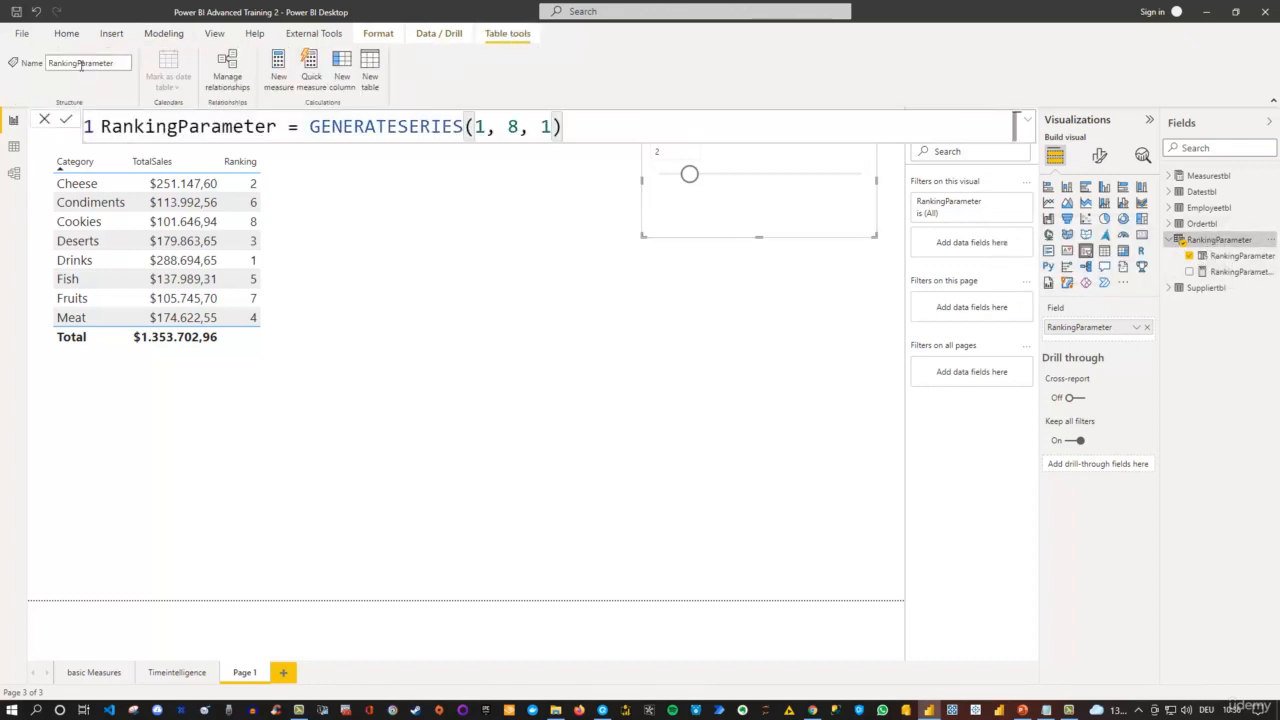
Examine the RankingParameter table's rows in Data view and the enlarged GENERATESERIES formula with its arguments
{"action": "left_click", "coordinate": [14, 148]}
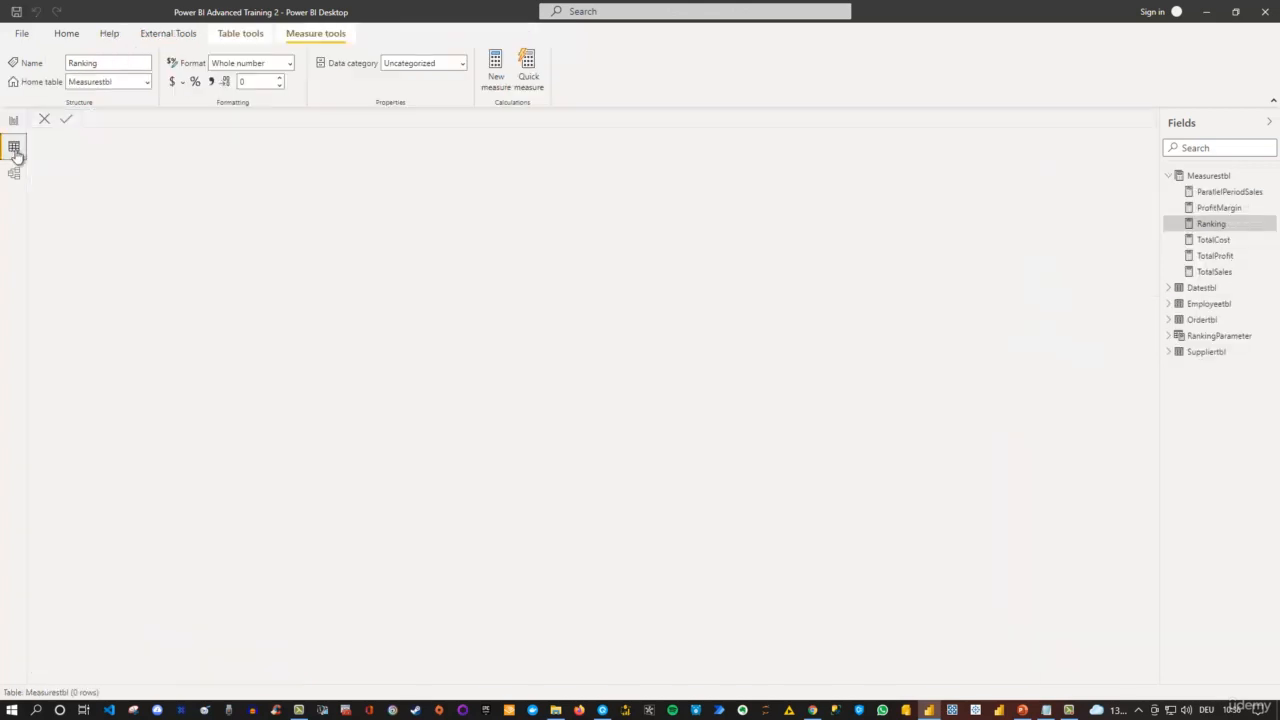
{"action": "left_click", "coordinate": [1211, 337]}
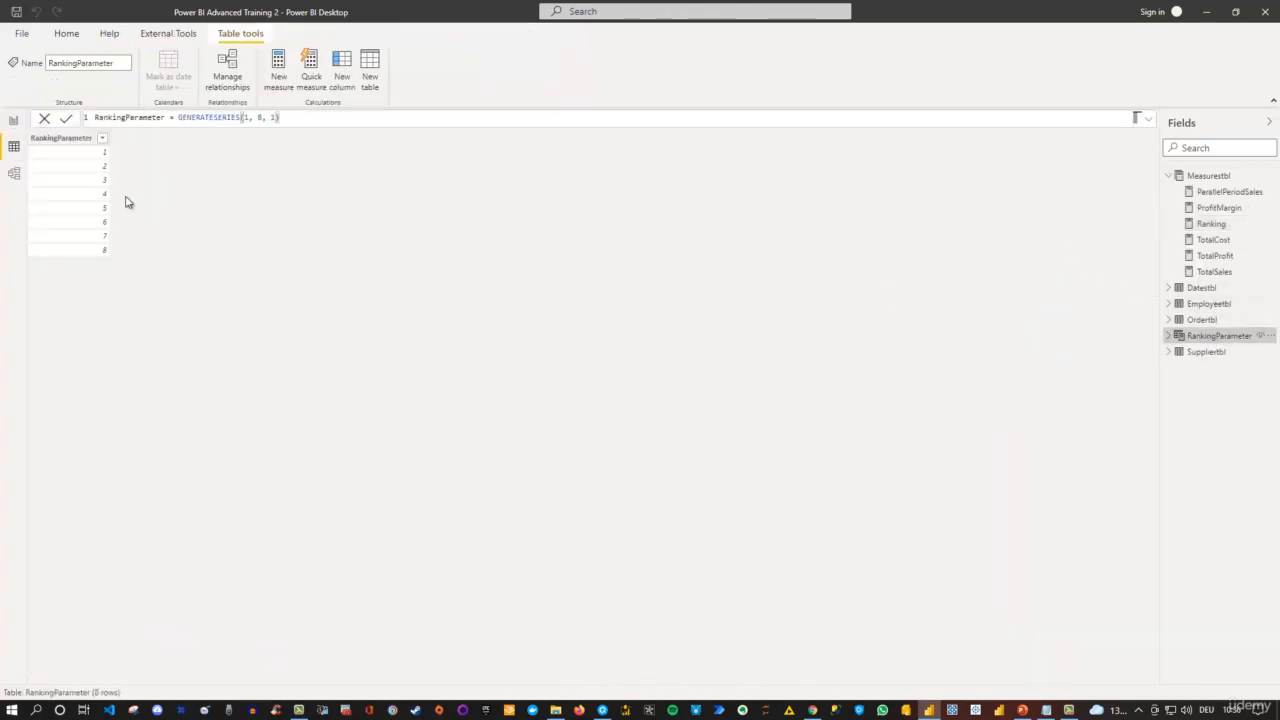
{"action": "left_click", "coordinate": [96, 141]}
{"action": "scroll", "coordinate": [402, 120], "scroll_direction": "up", "scroll_amount": 5, "text": "ctrl"}
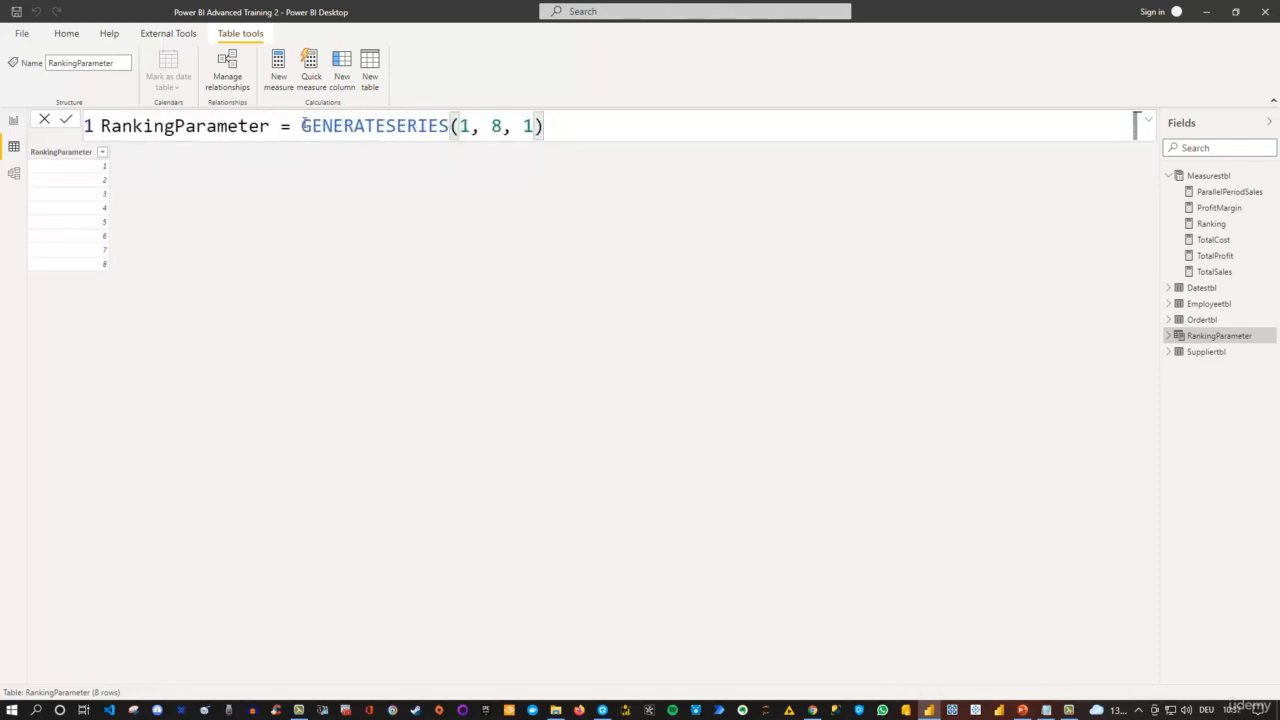
{"action": "left_click_drag", "start_coordinate": [302, 125], "coordinate": [534, 125]}
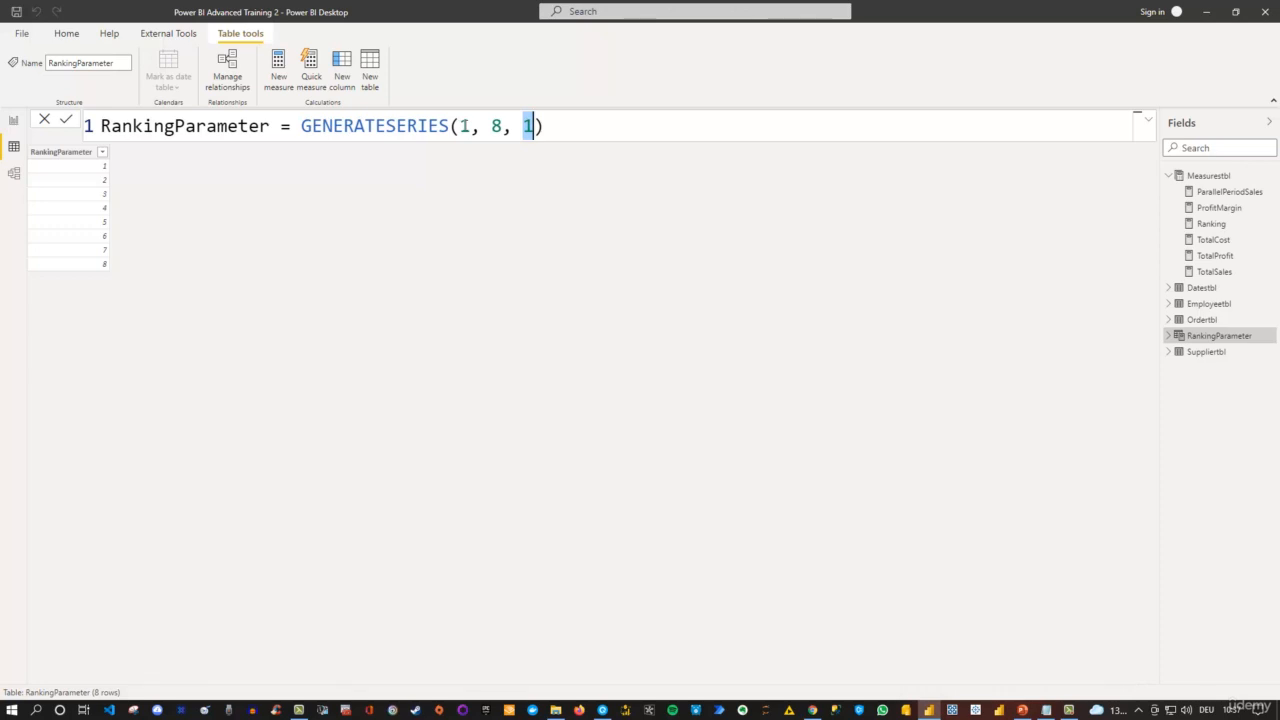
Return to the report view, deselect the slicer and add a new measure to Measurestbl
{"action": "left_click", "coordinate": [13, 122]}
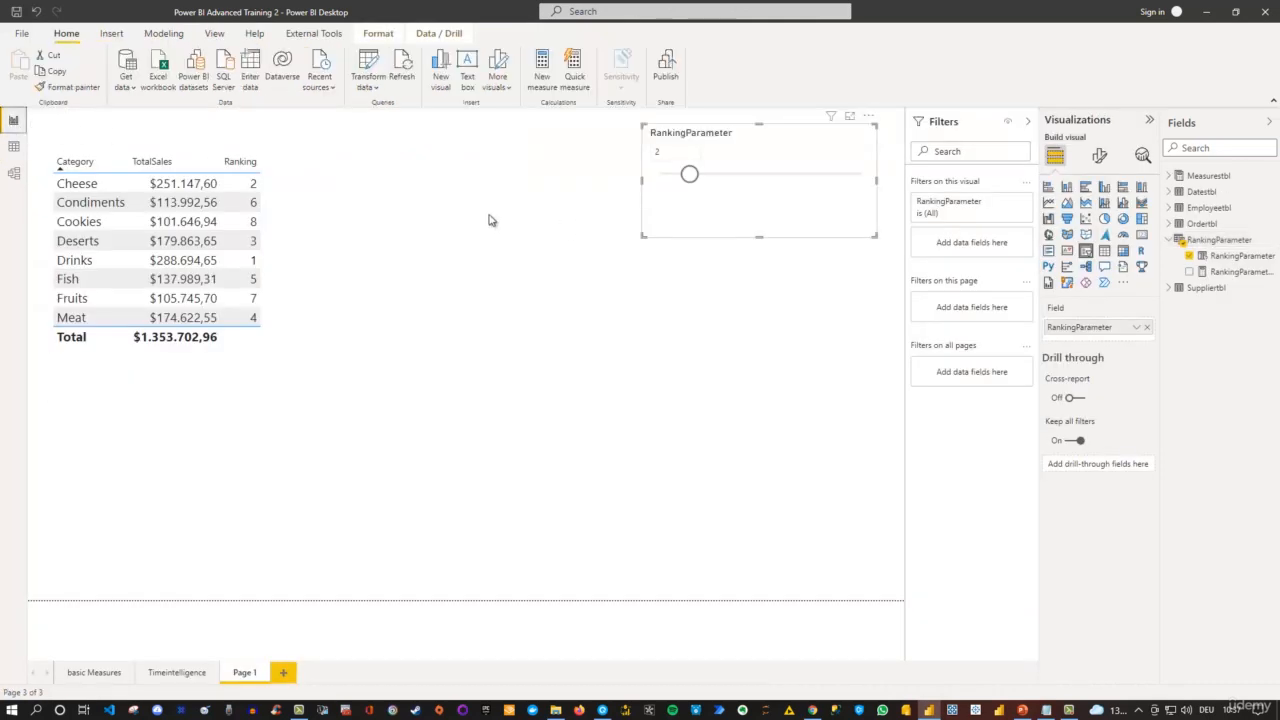
{"action": "left_click", "coordinate": [491, 217]}
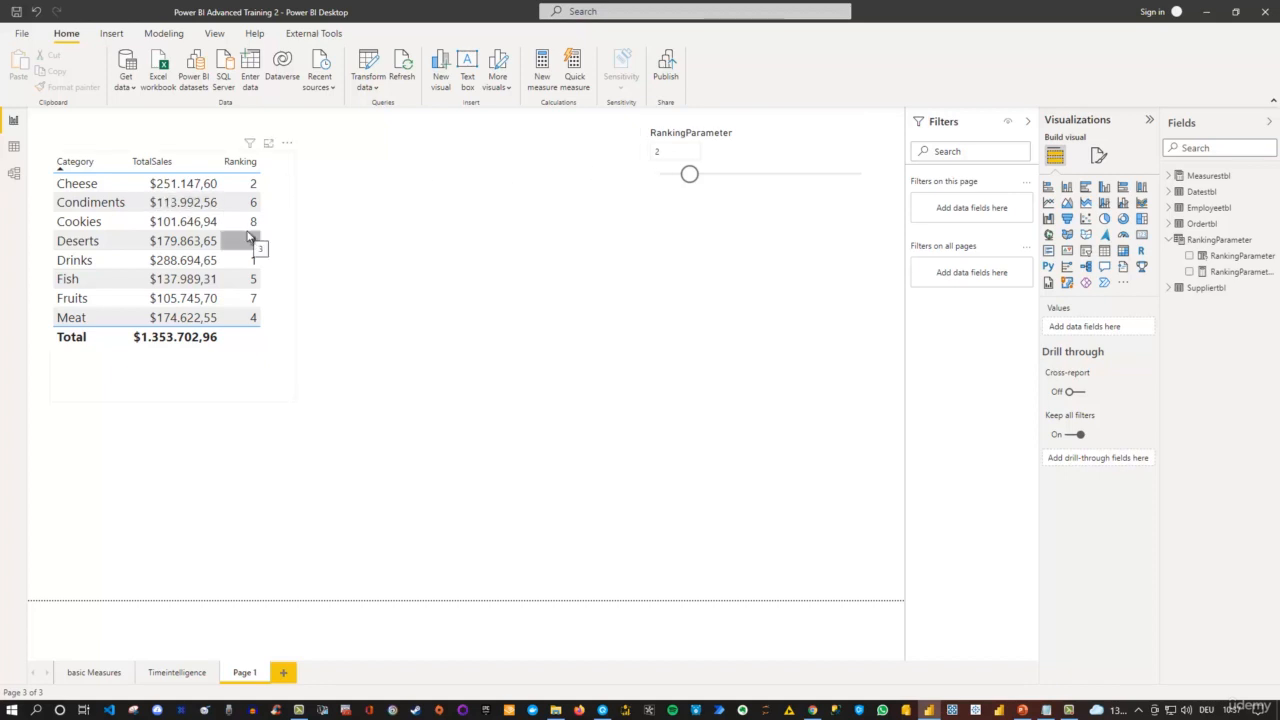
{"action": "left_click", "coordinate": [1172, 178]}
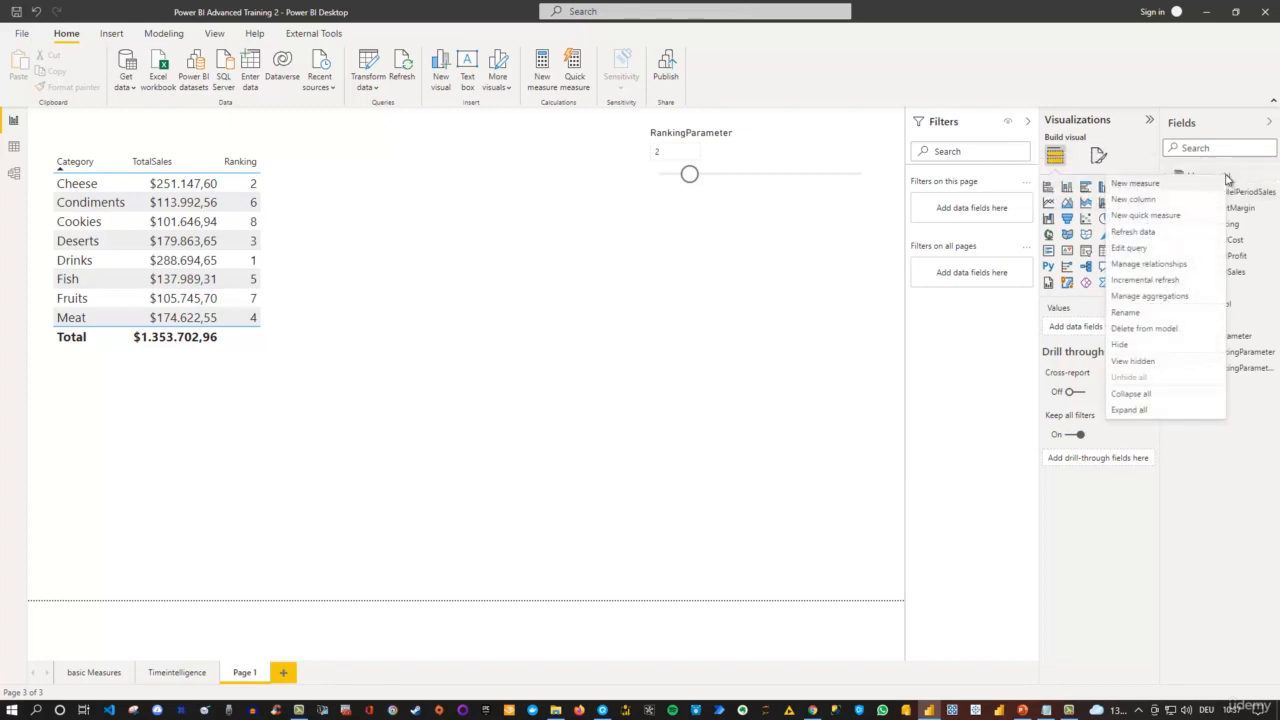
{"action": "right_click", "coordinate": [1224, 177]}
{"action": "left_click", "coordinate": [1196, 187]}
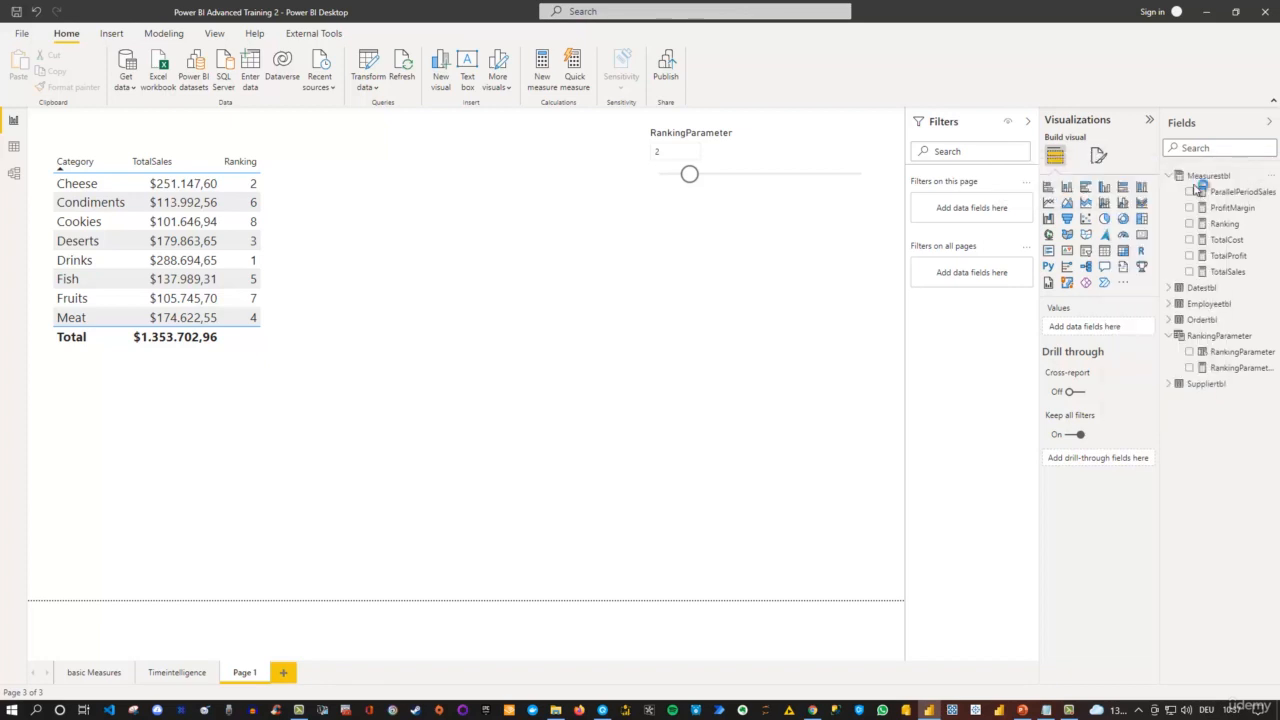
{"action": "type", "text": "S"}
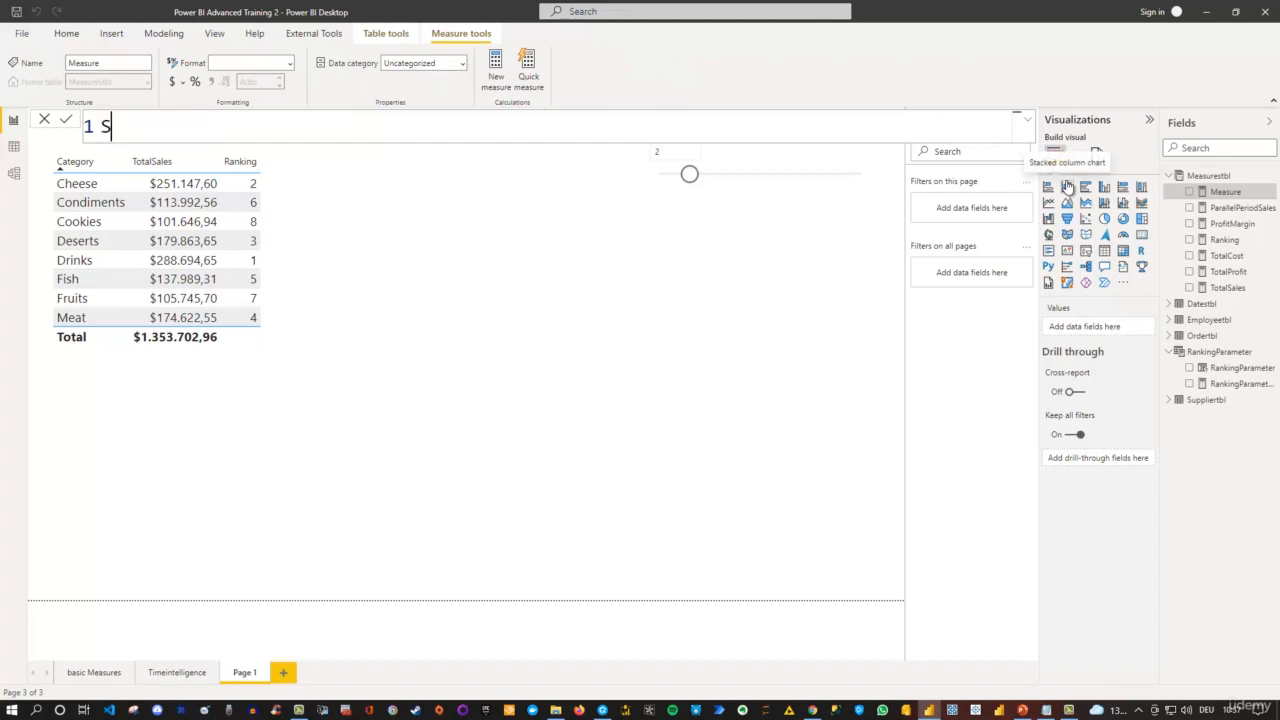
{"action": "type", "text": "elected"}
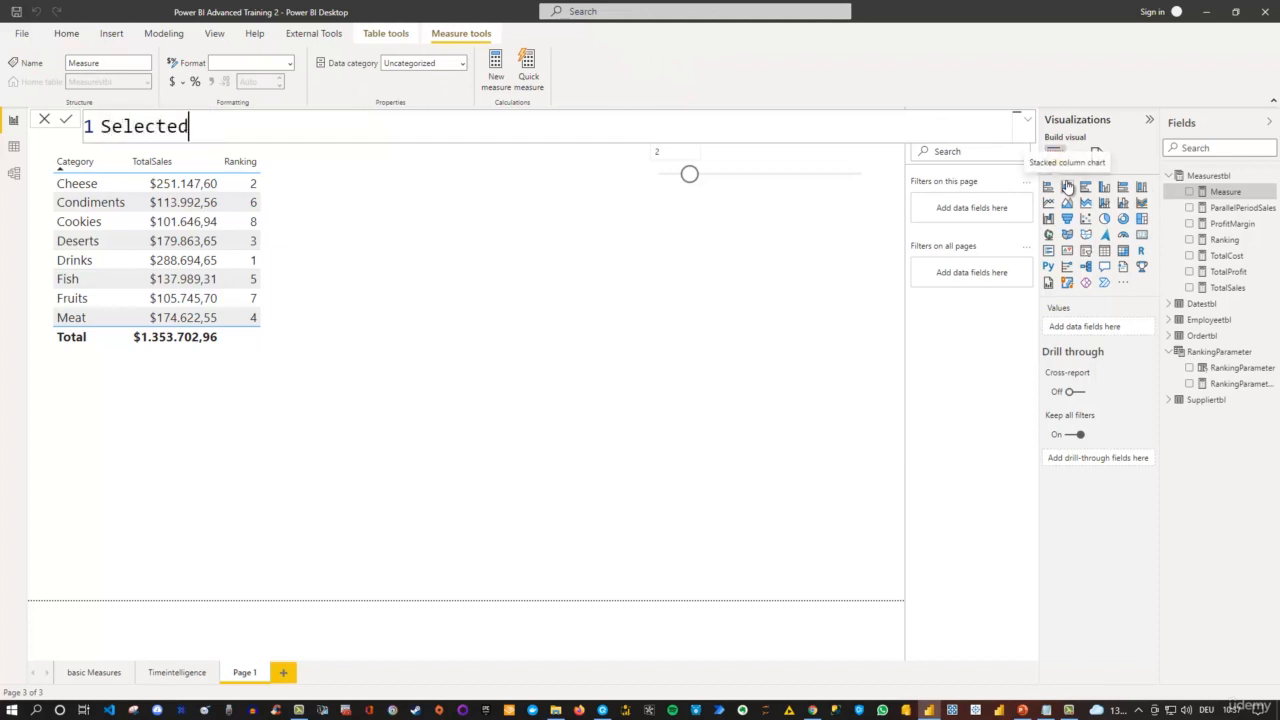
{"action": "type", "text": "Rakking"}
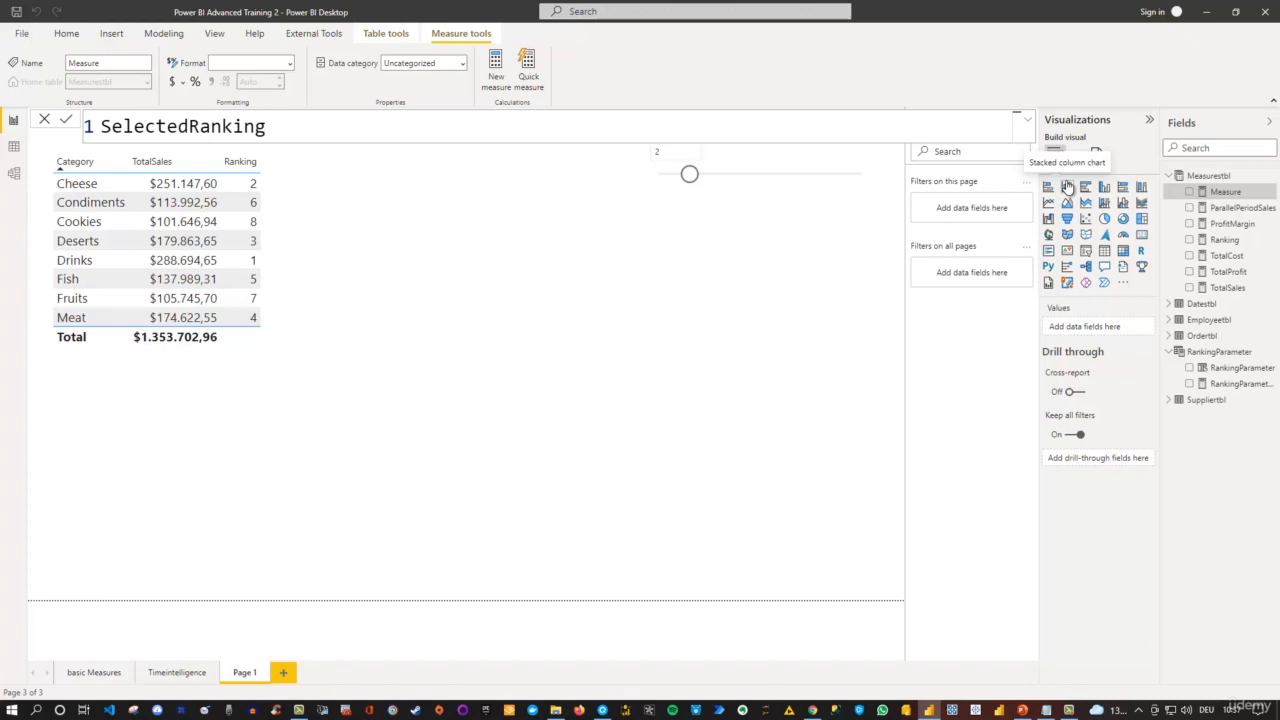
{"action": "type", "text": " = I"}
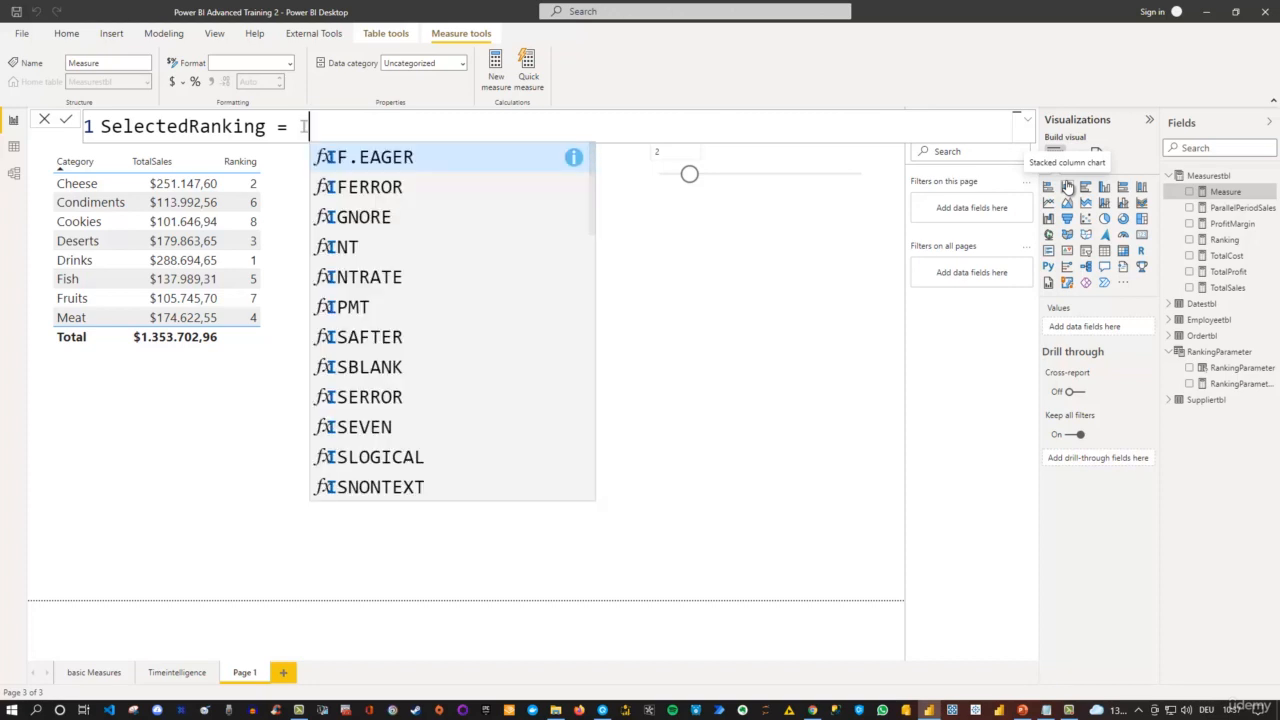
{"action": "type", "text": "f"}
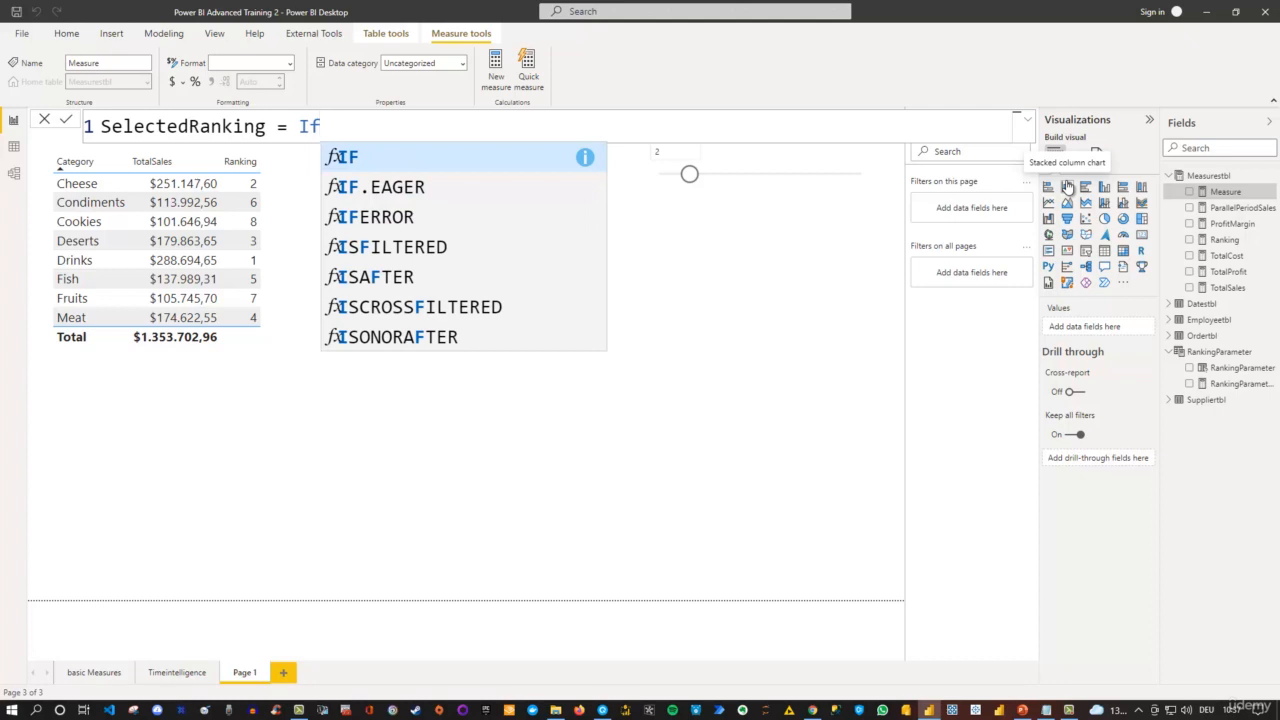
Name the new measure TopXSales, replacing any drafted text, and begin its formula with an IF function
{"action": "key", "text": "ctrl+a"}
{"action": "type", "text": "T"}
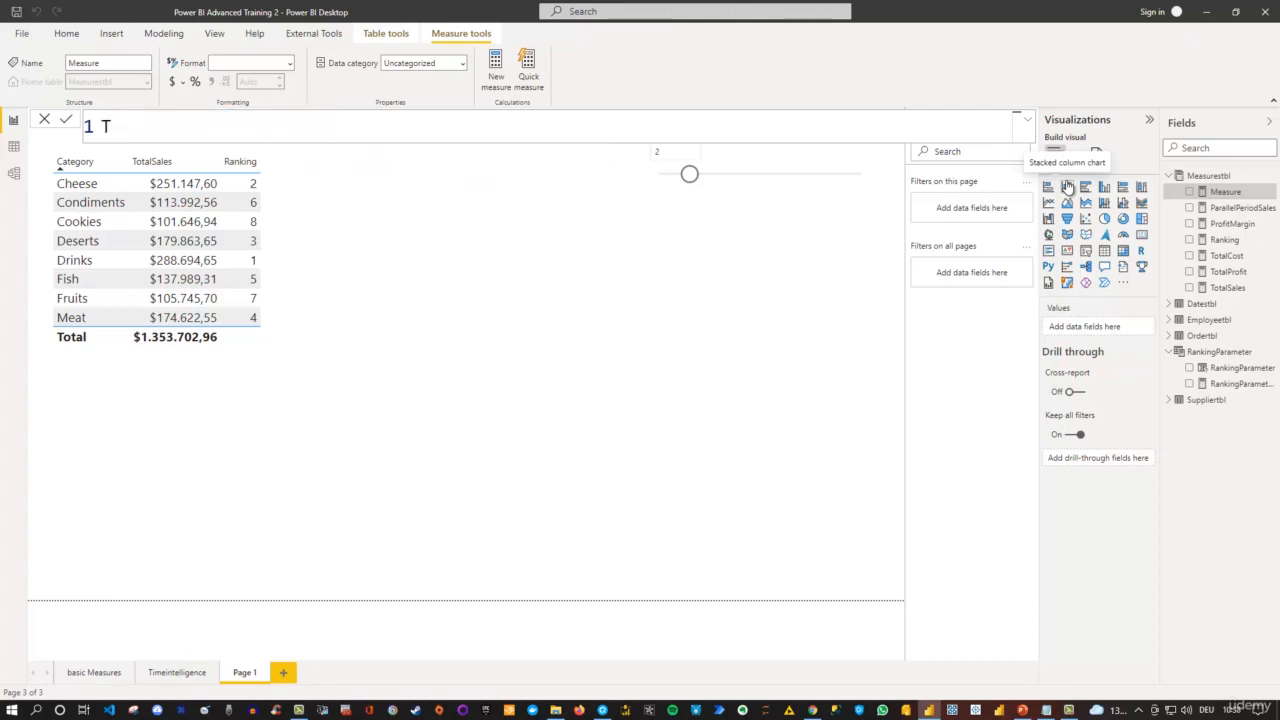
{"action": "type", "text": "opXSales"}
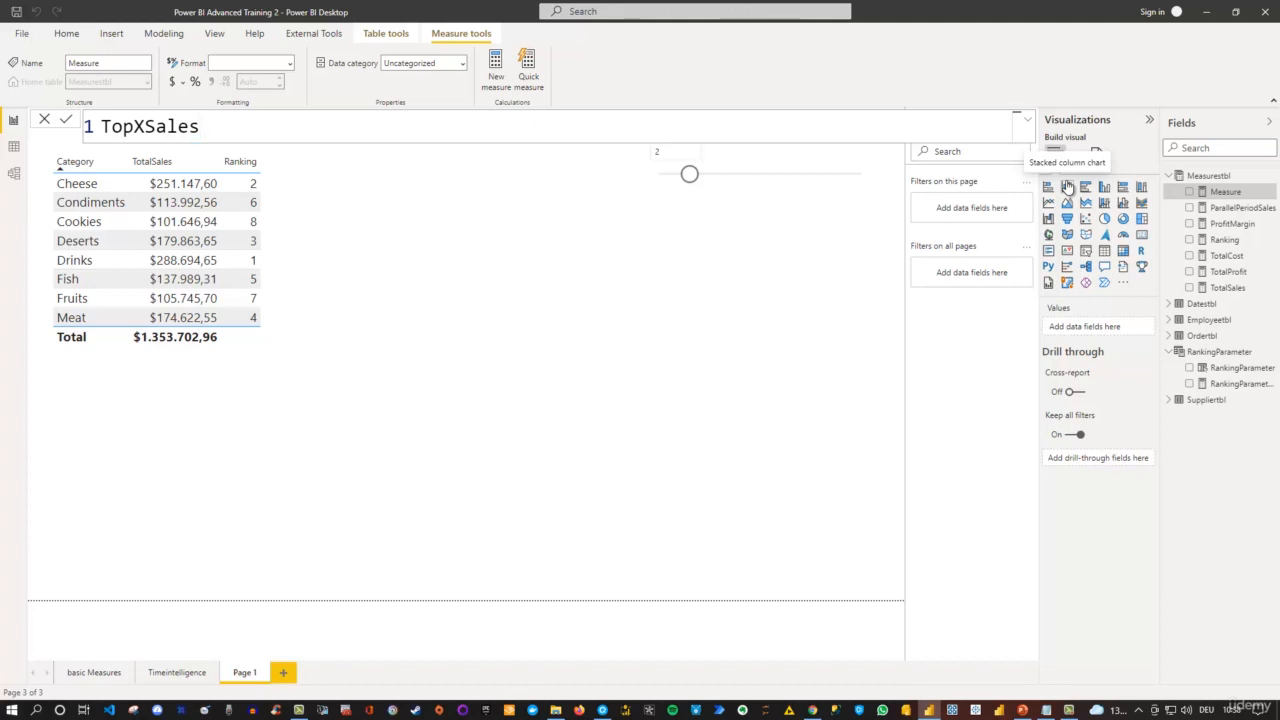
{"action": "type", "text": "= IF"}
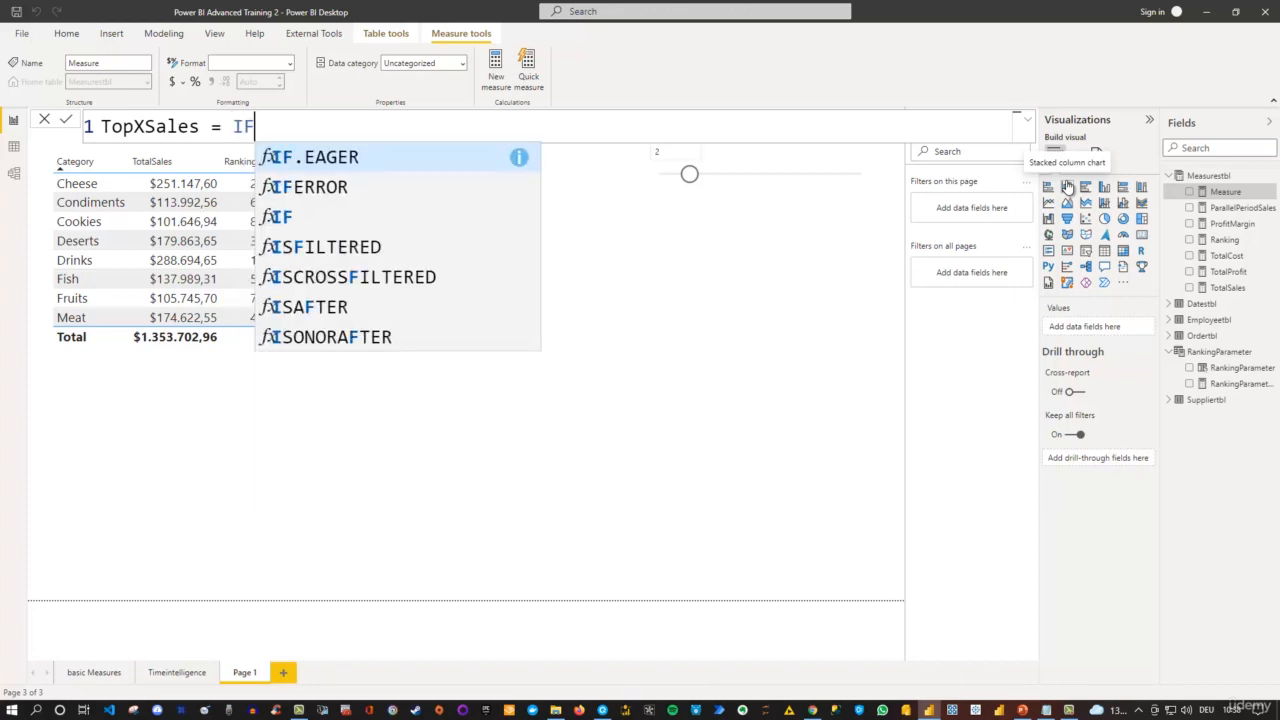
{"action": "key", "text": "Tab"}
{"action": "key", "text": "BackSpace"}
{"action": "key", "text": "BackSpace"}
{"action": "key", "text": "BackSpace"}
{"action": "key", "text": "BackSpace"}
{"action": "key", "text": "BackSpace"}
{"action": "key", "text": "BackSpace"}
{"action": "key", "text": "BackSpace"}
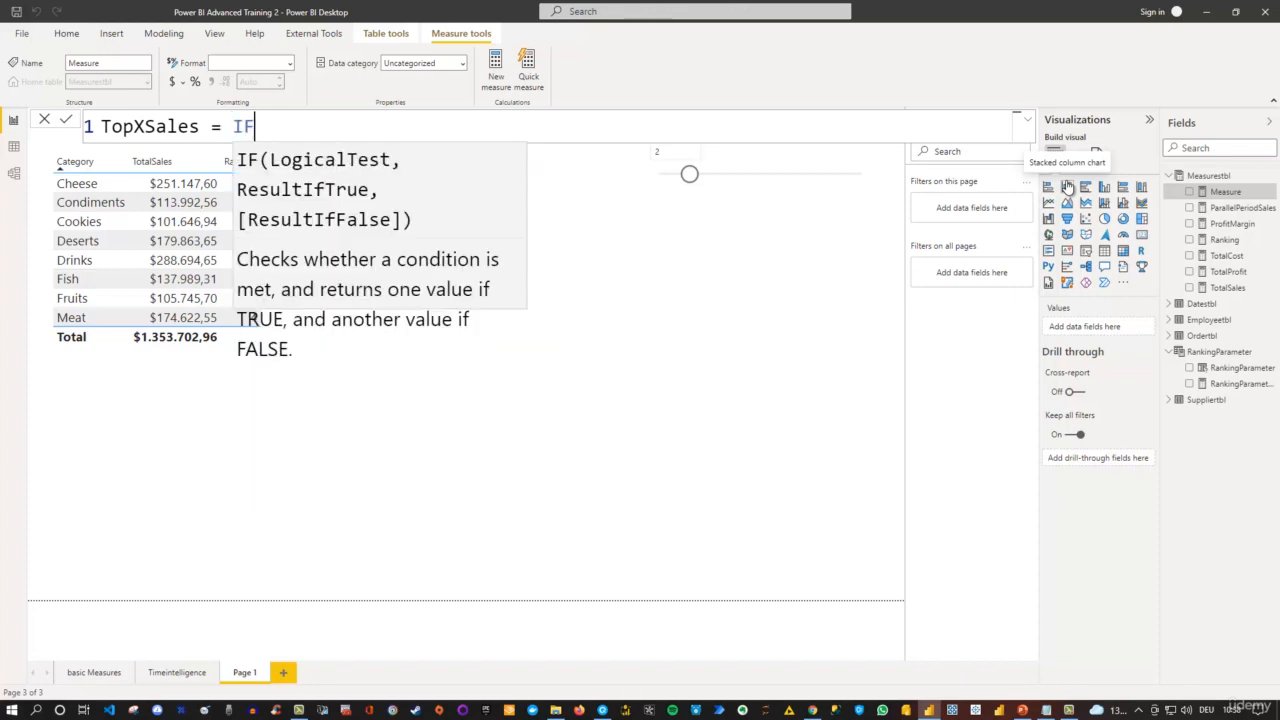
{"action": "type", "text": "("}
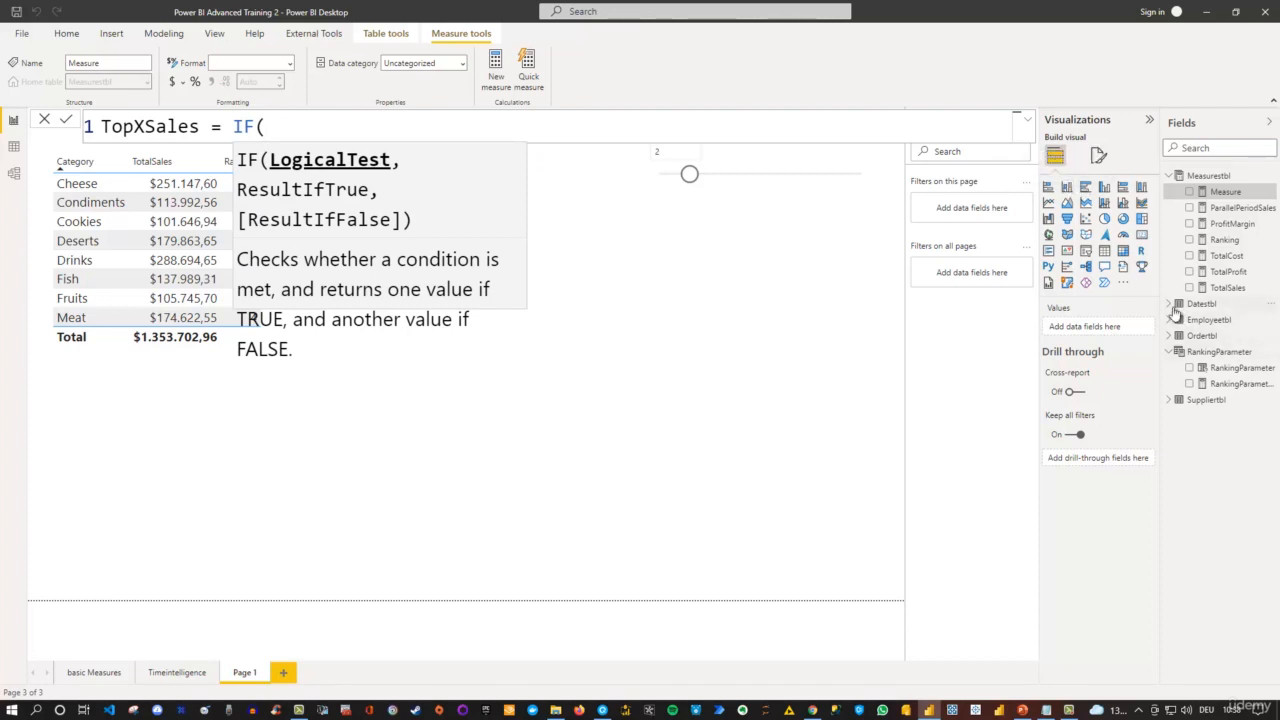
Enter the IF function's logical test as Measurestbl[Ranking]<=RankingParameter[RankingParameter Value]
{"action": "type", "text": "ra"}
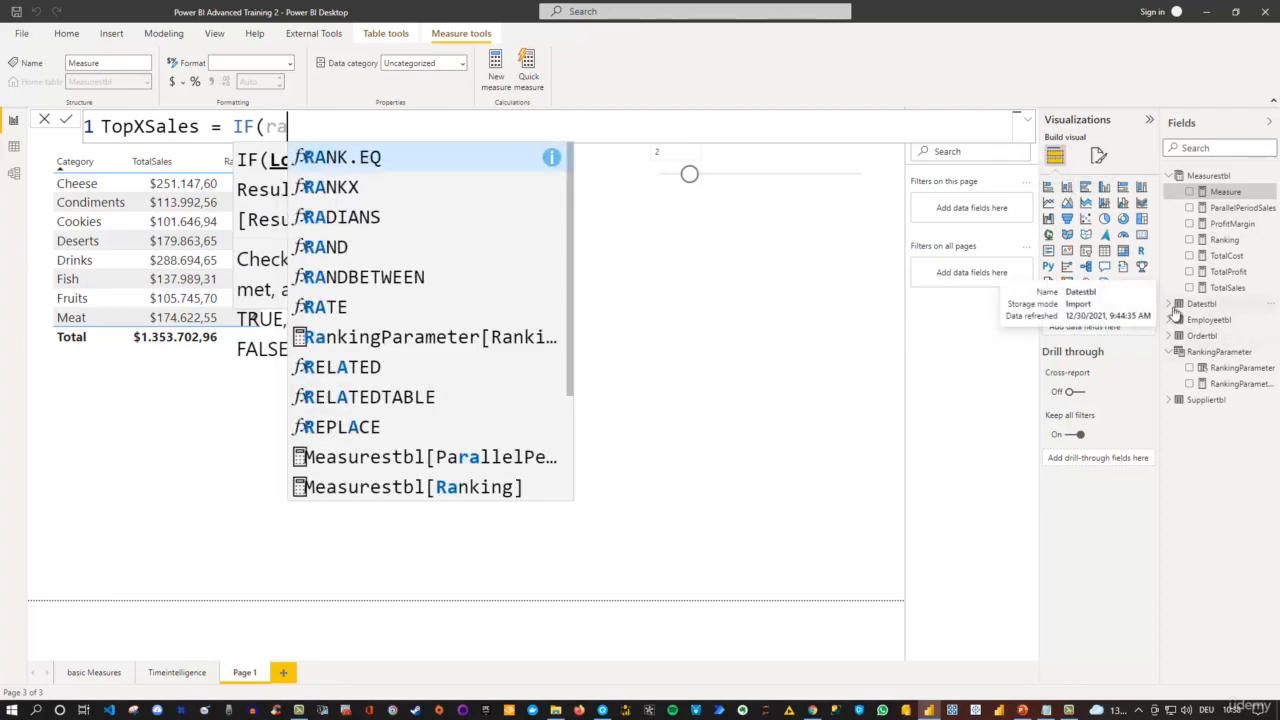
{"action": "type", "text": "nki"}
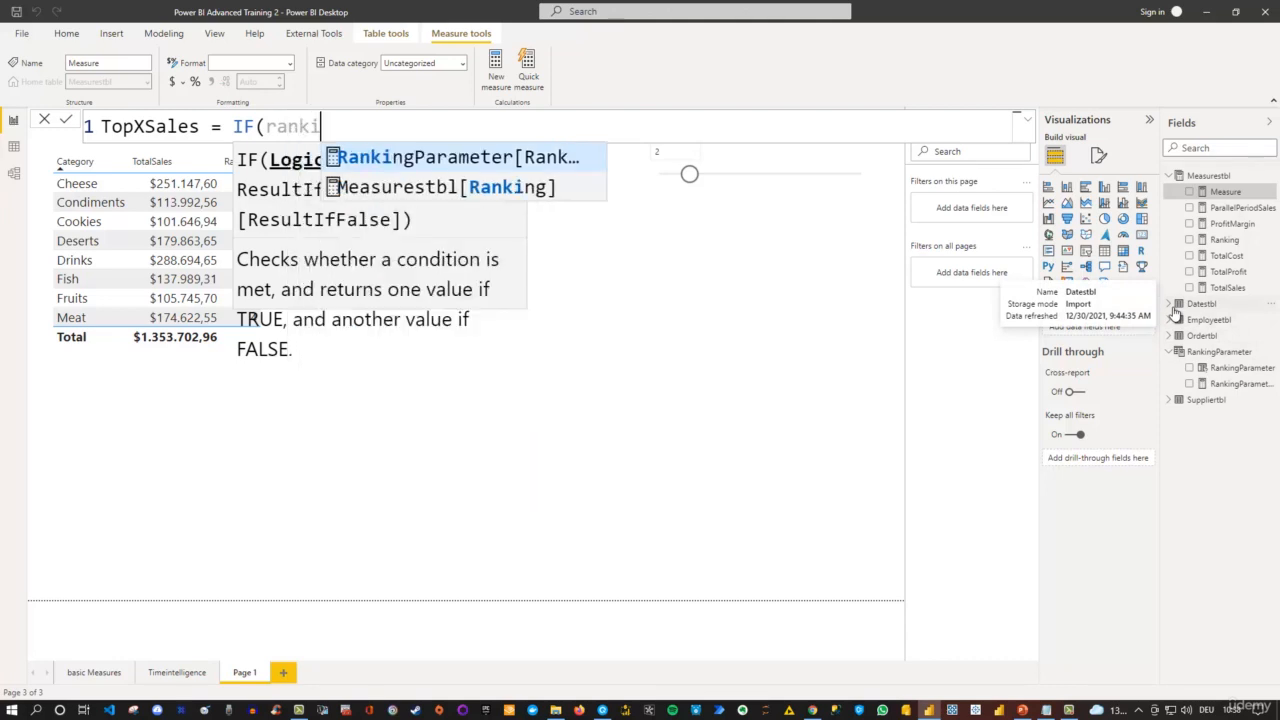
{"action": "key", "text": "Down"}
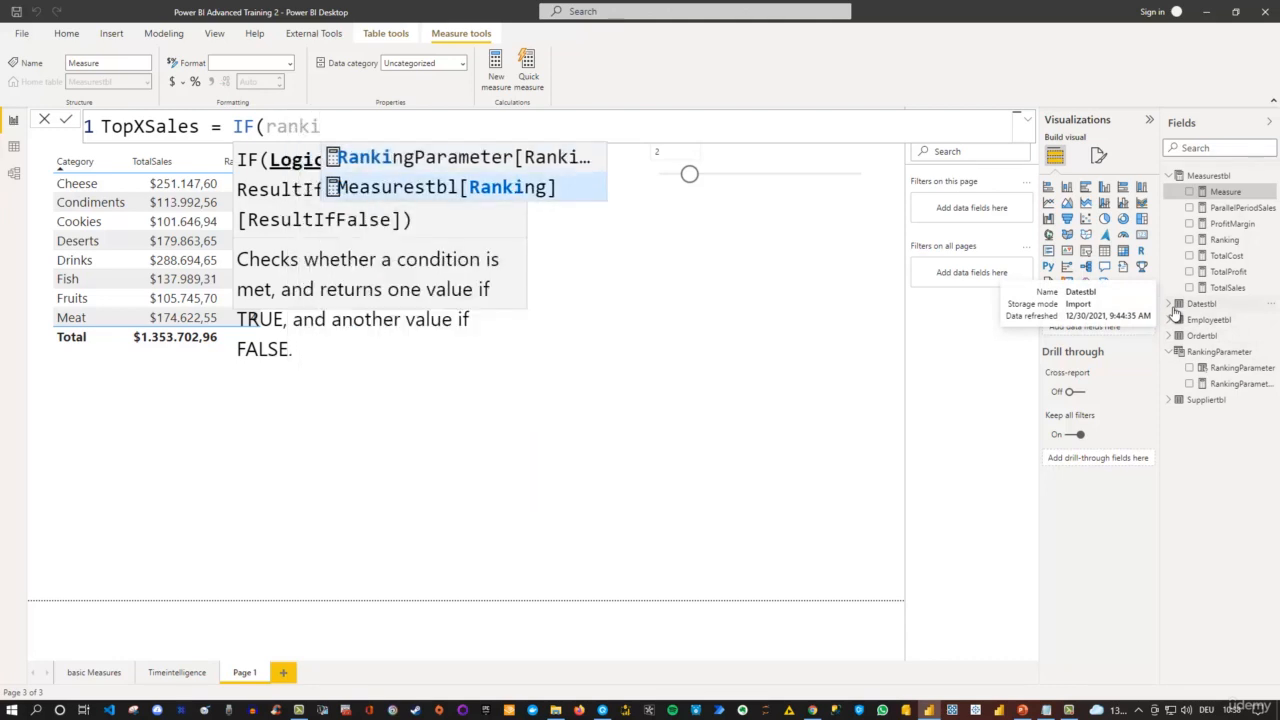
{"action": "key", "text": "Tab"}
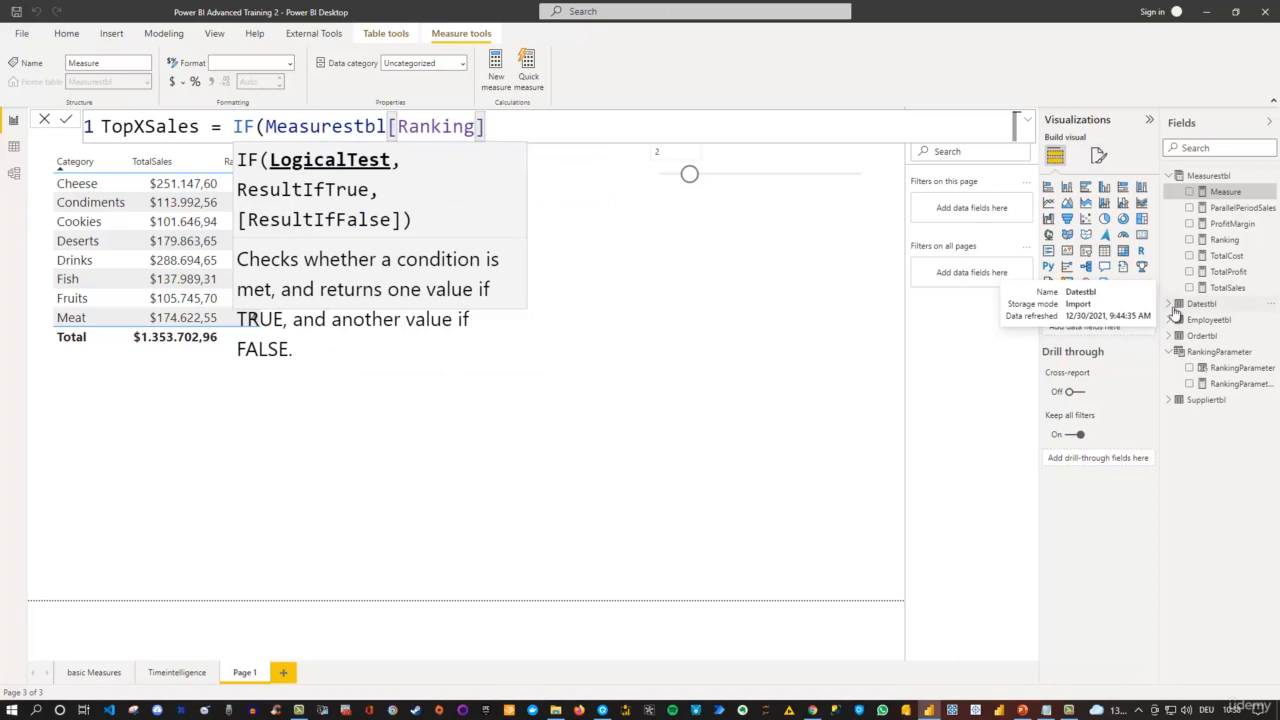
{"action": "type", "text": "<="}
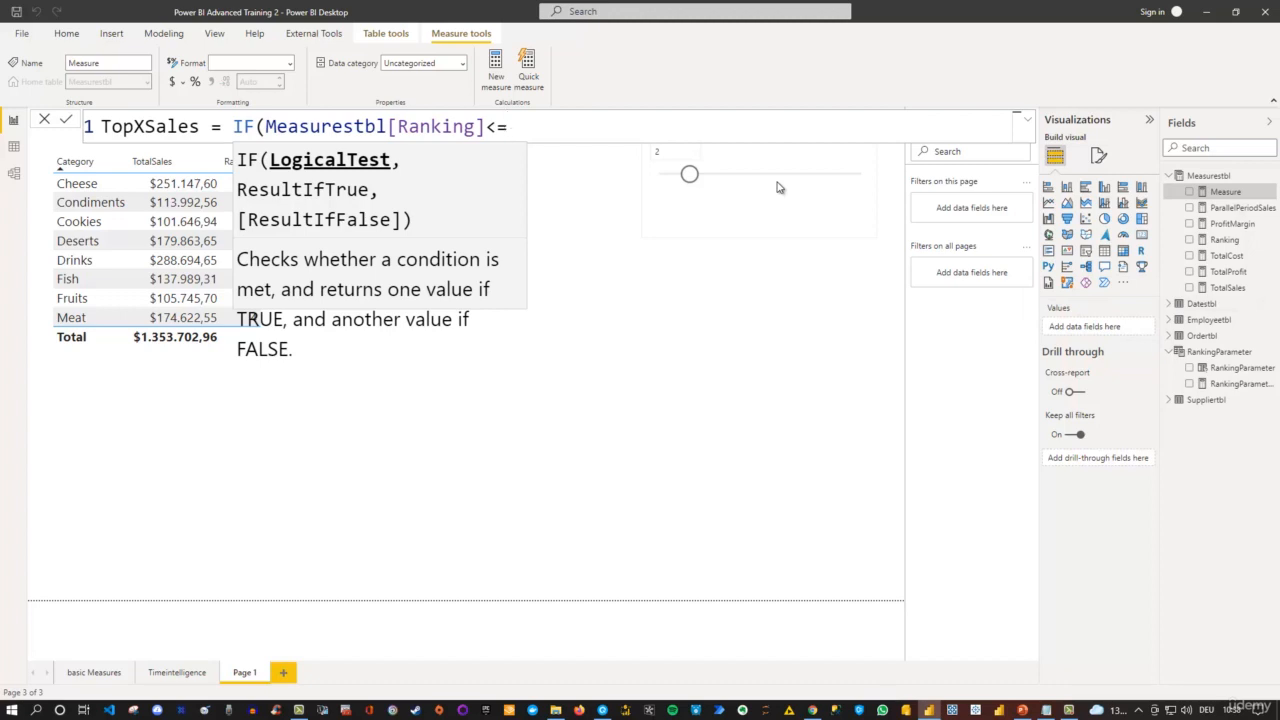
{"action": "type", "text": "ranki"}
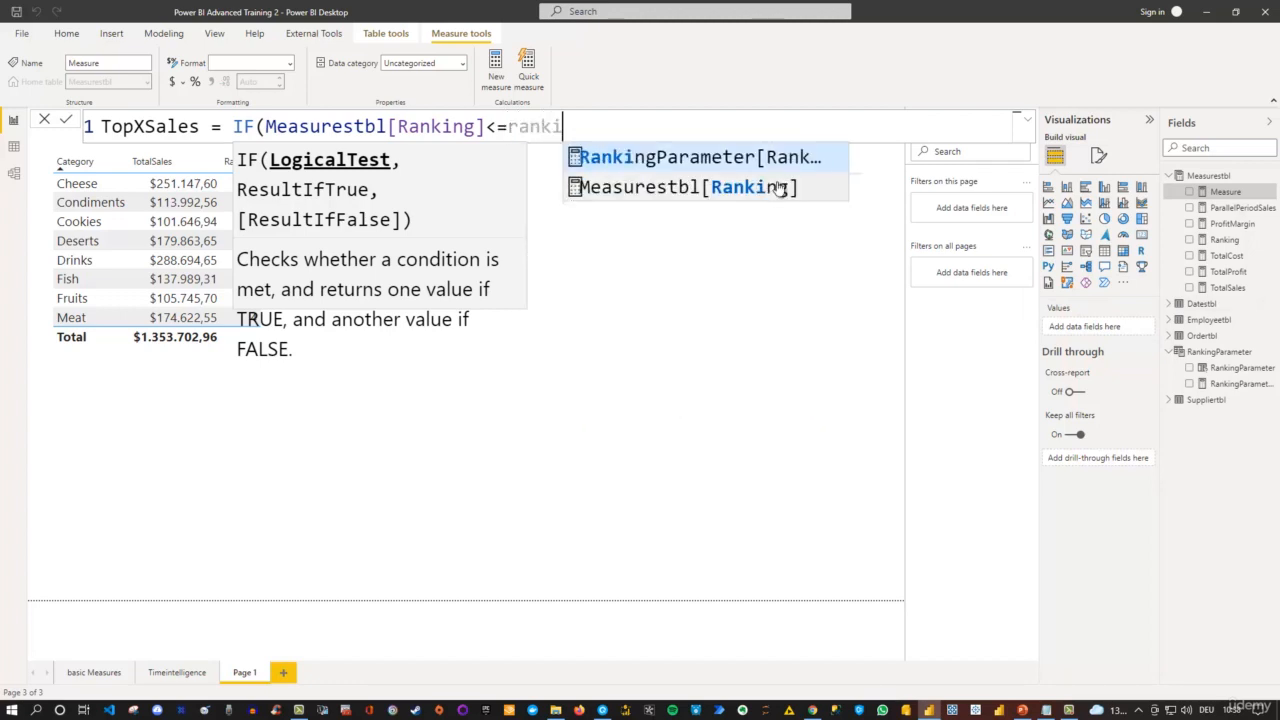
{"action": "key", "text": "Tab"}
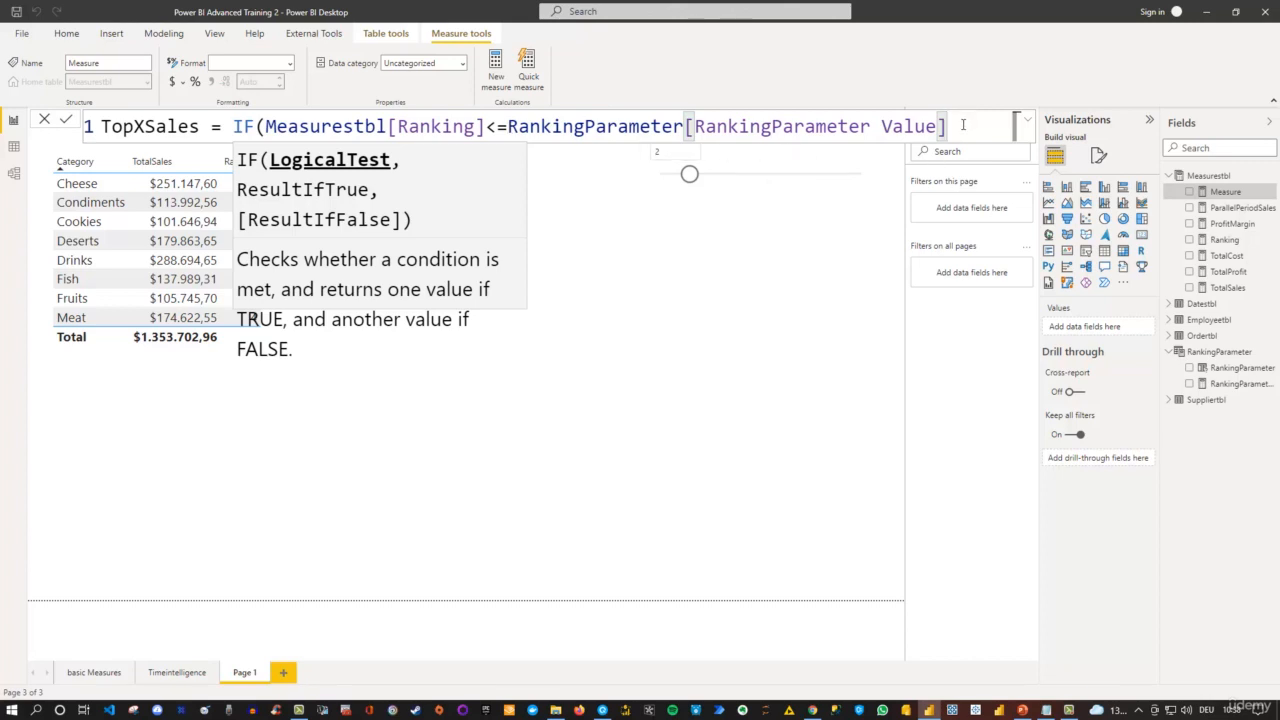
Return Measurestbl[TotalSales] when the condition is true and BLANK() otherwise, and commit the TopXSales measure
{"action": "type", "text": ","}
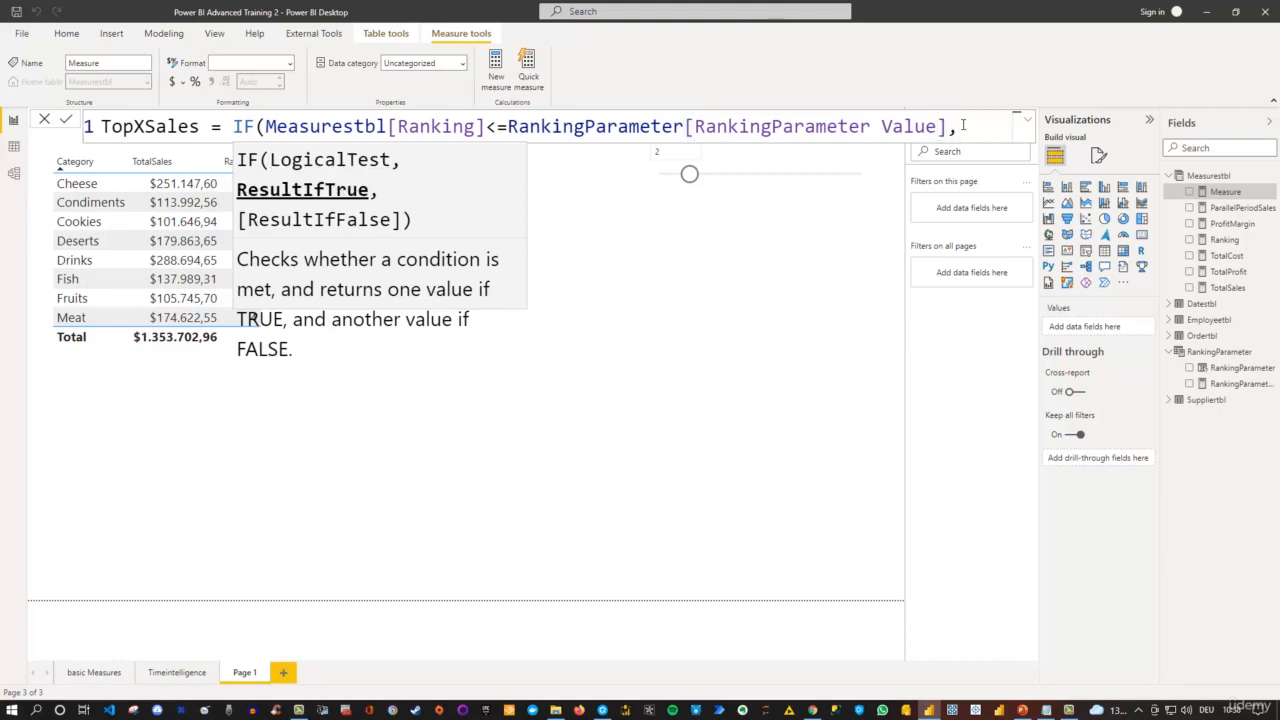
{"action": "type", "text": "Totalsa"}
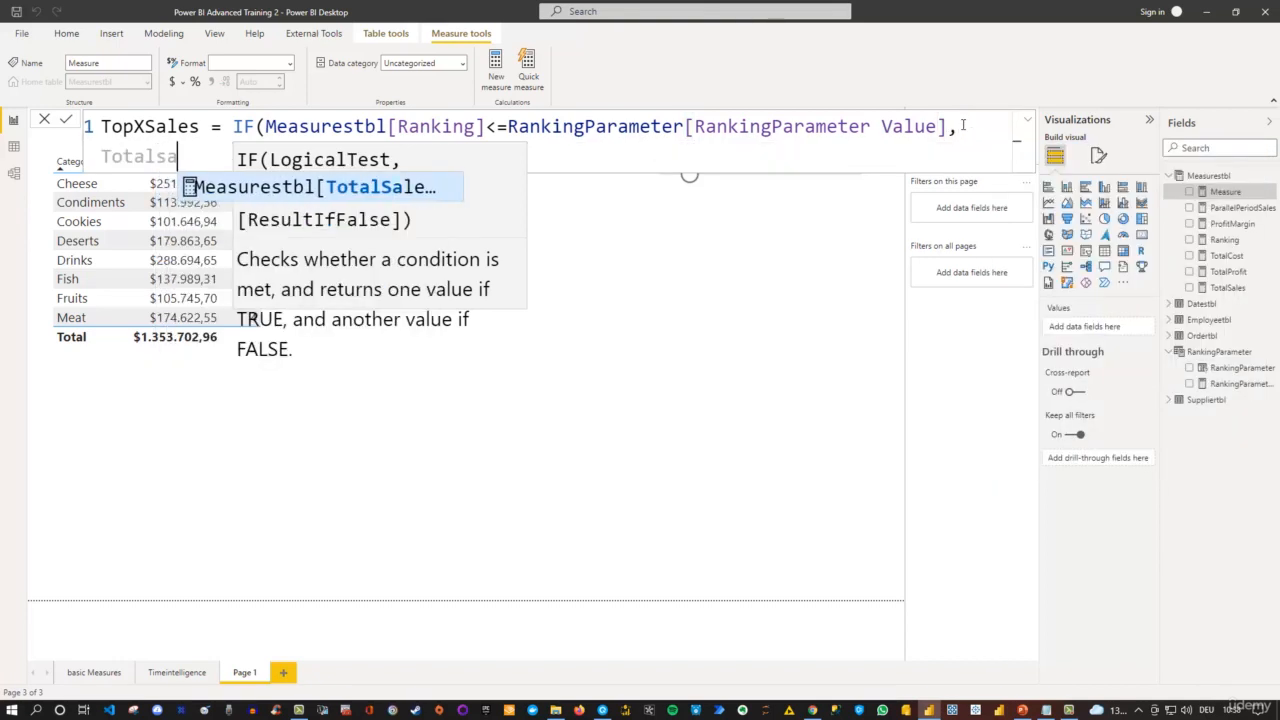
{"action": "key", "text": "Tab"}
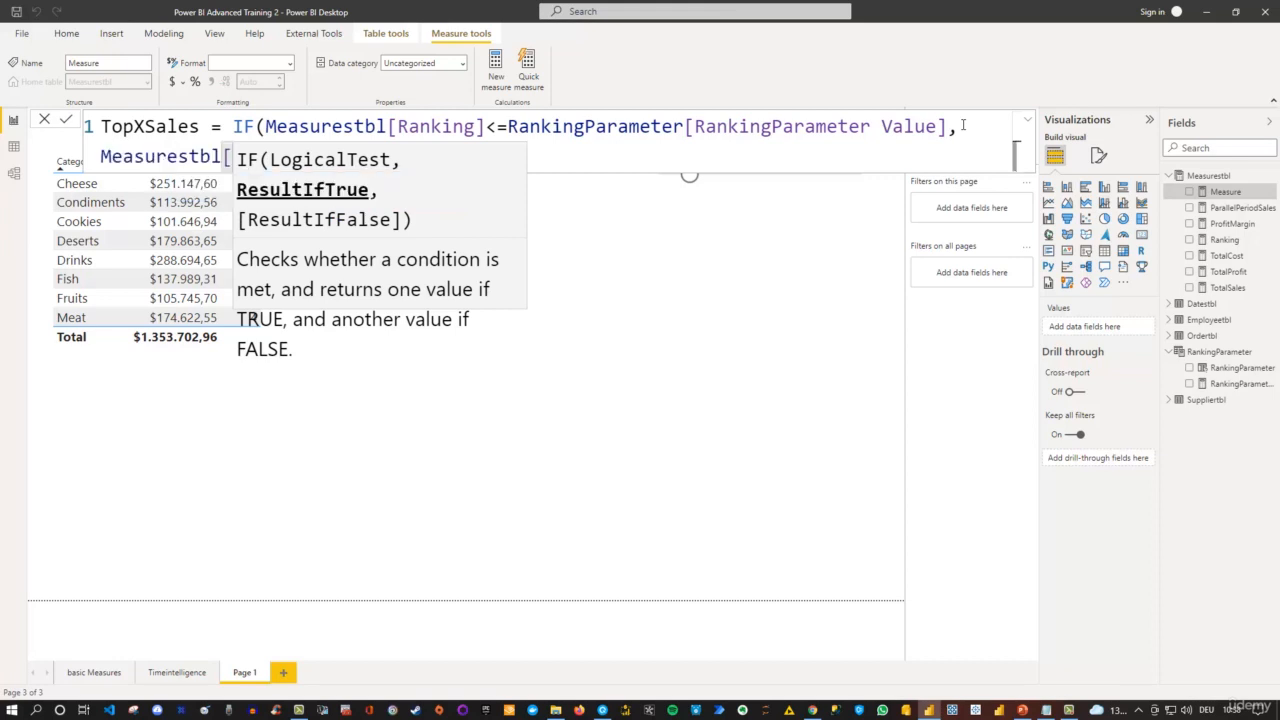
{"action": "type", "text": ","}
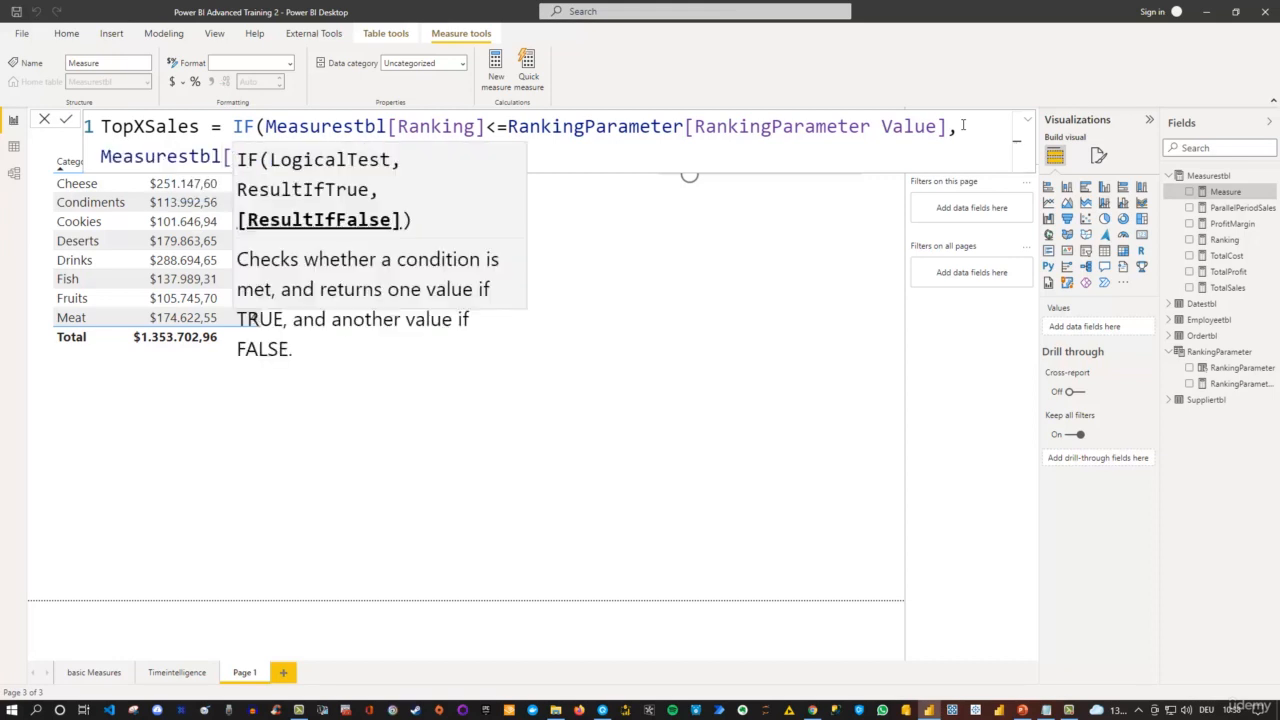
{"action": "type", "text": "Bla"}
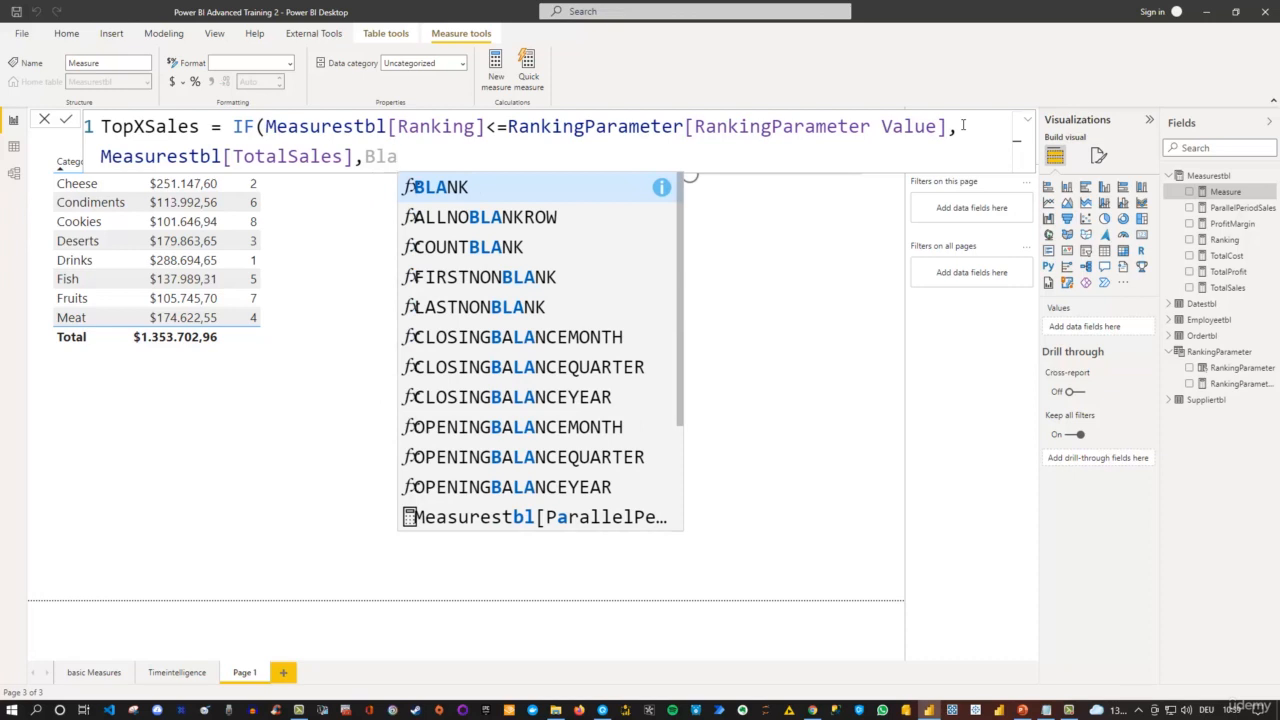
{"action": "key", "text": "Tab"}
{"action": "type", "text": "))"}
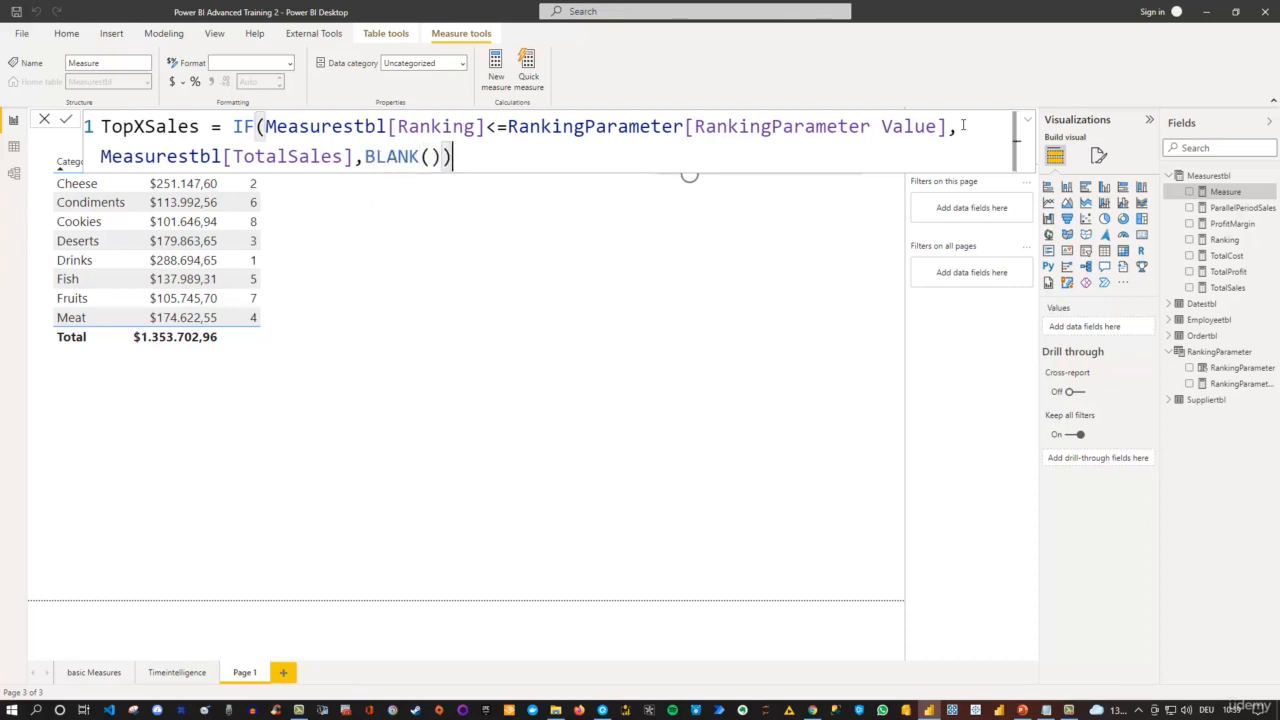
{"action": "key", "text": "Return"}
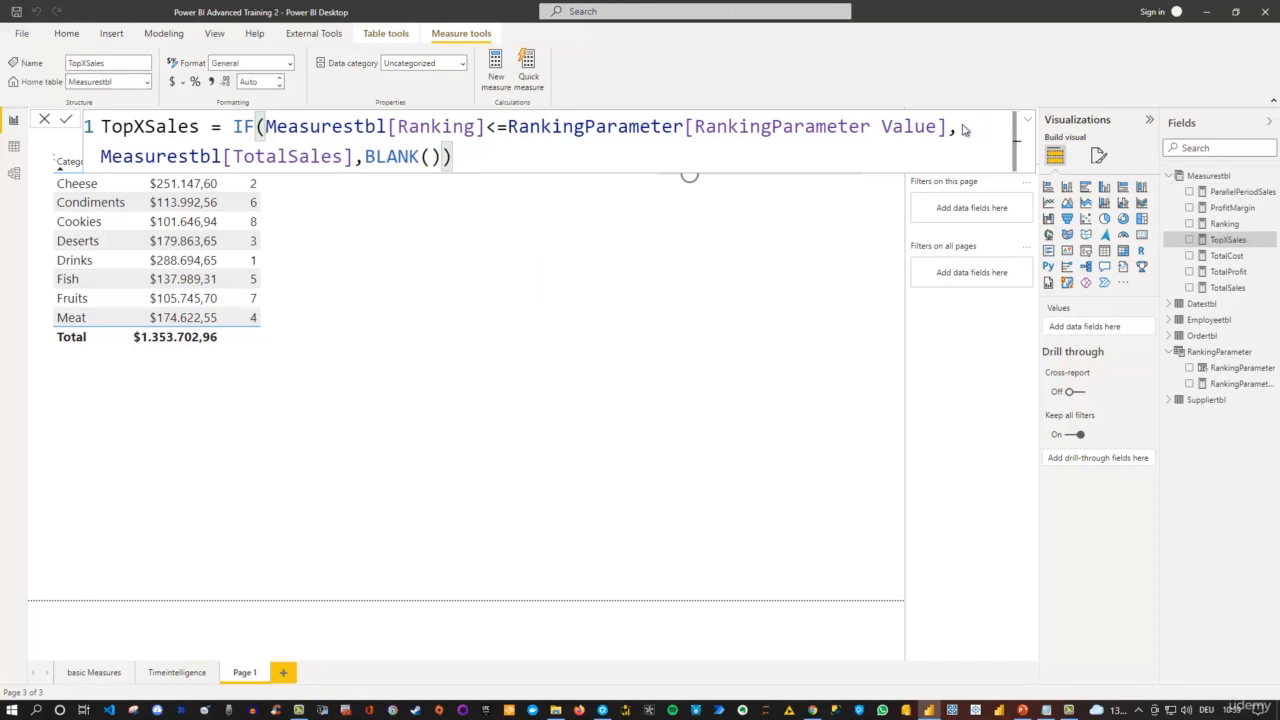
Add the TopXSales measure to the category table and widen the table to fit the new column
{"action": "left_click", "coordinate": [614, 369]}
{"action": "left_click", "coordinate": [281, 240]}
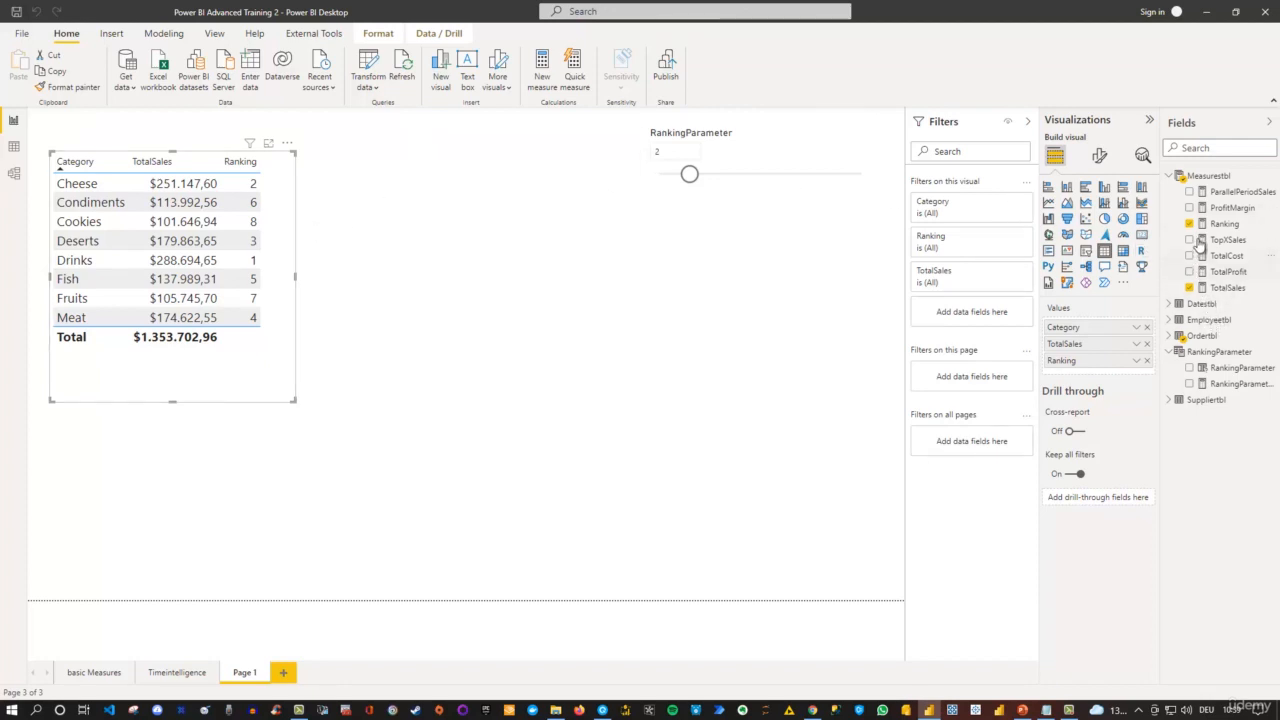
{"action": "left_click", "coordinate": [1189, 241]}
{"action": "left_click_drag", "start_coordinate": [298, 272], "coordinate": [443, 277]}
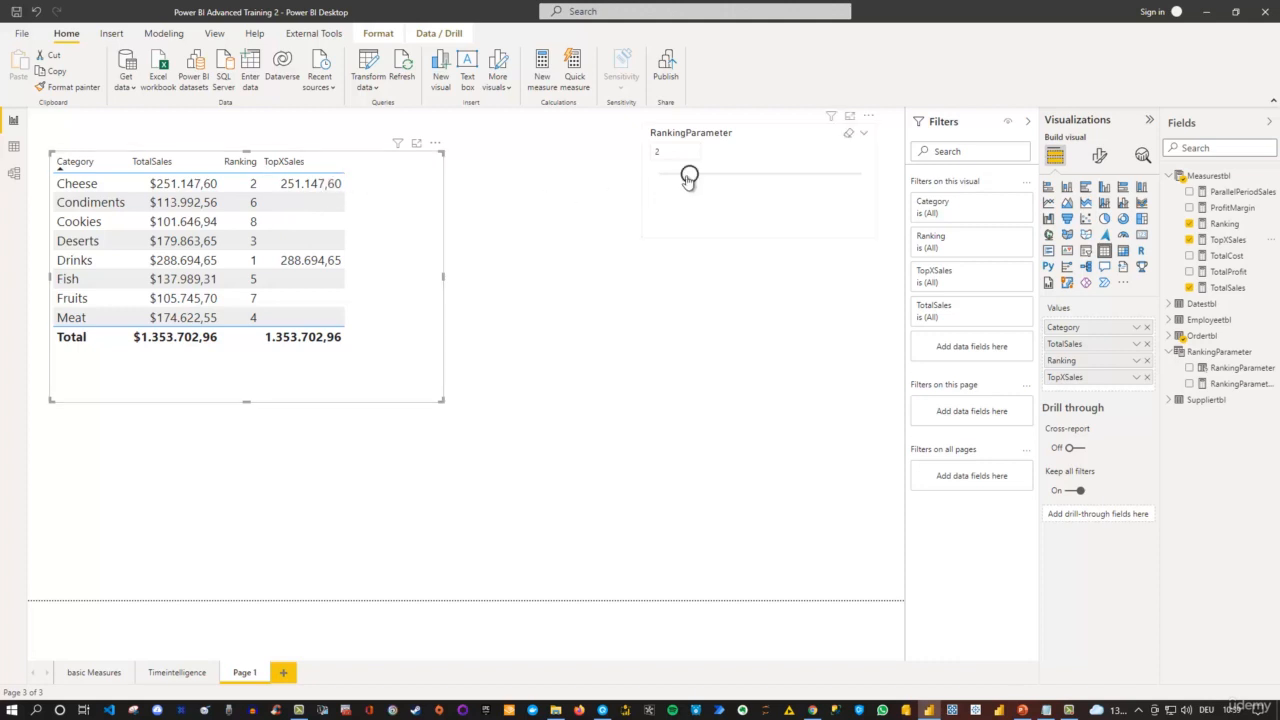
Set the RankingParameter slicer to 3 and sort the category table by Ranking in ascending order
{"action": "left_click_drag", "start_coordinate": [689, 175], "coordinate": [728, 186]}
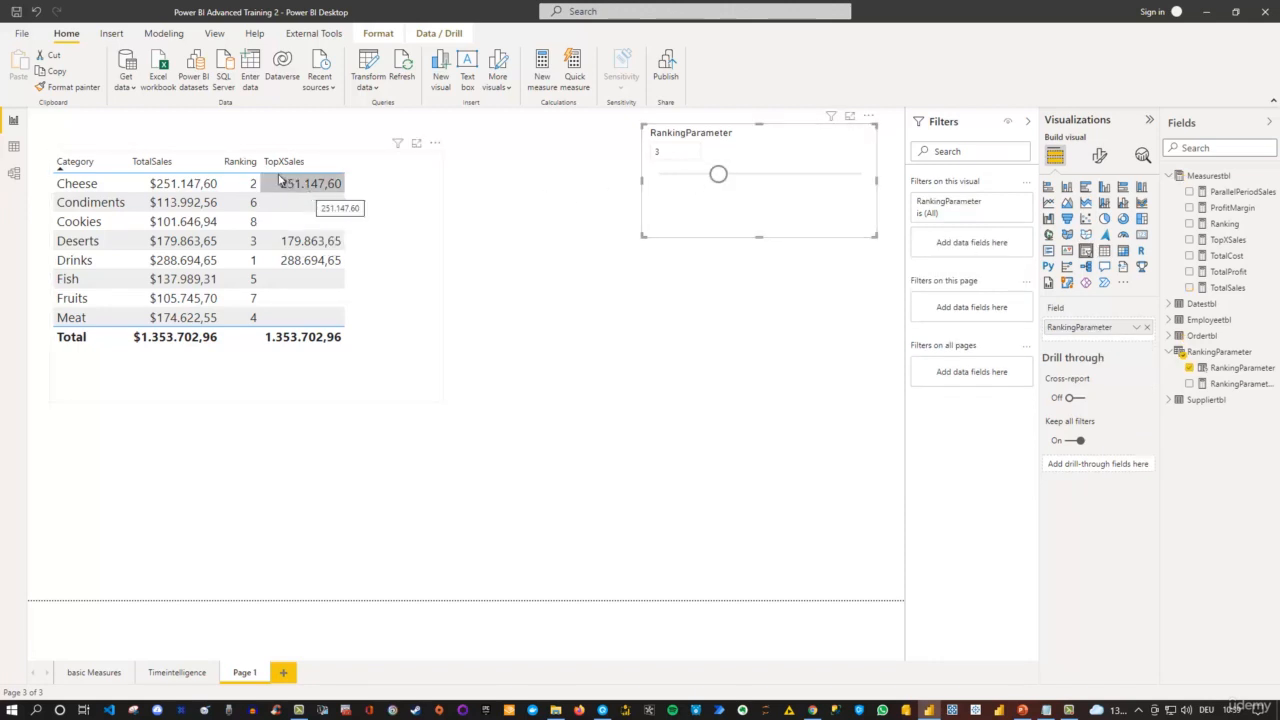
{"action": "left_click", "coordinate": [229, 172]}
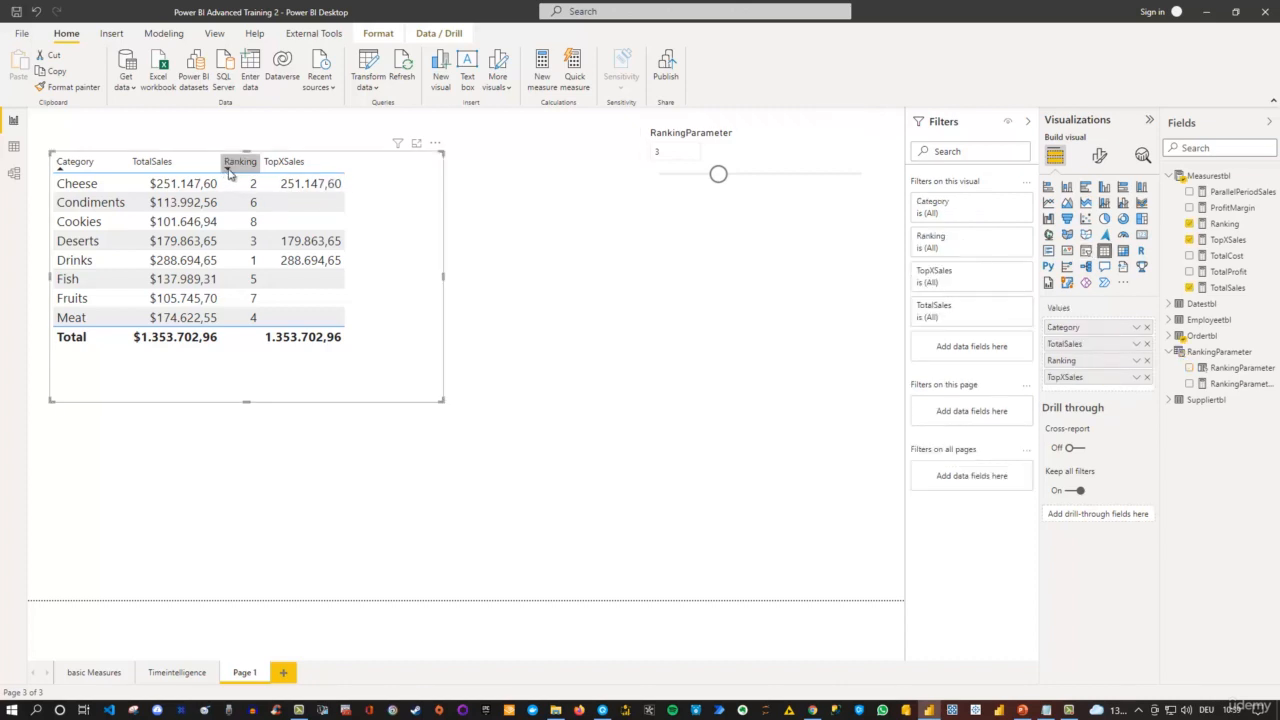
{"action": "left_click", "coordinate": [229, 162]}
{"action": "left_click", "coordinate": [233, 162]}
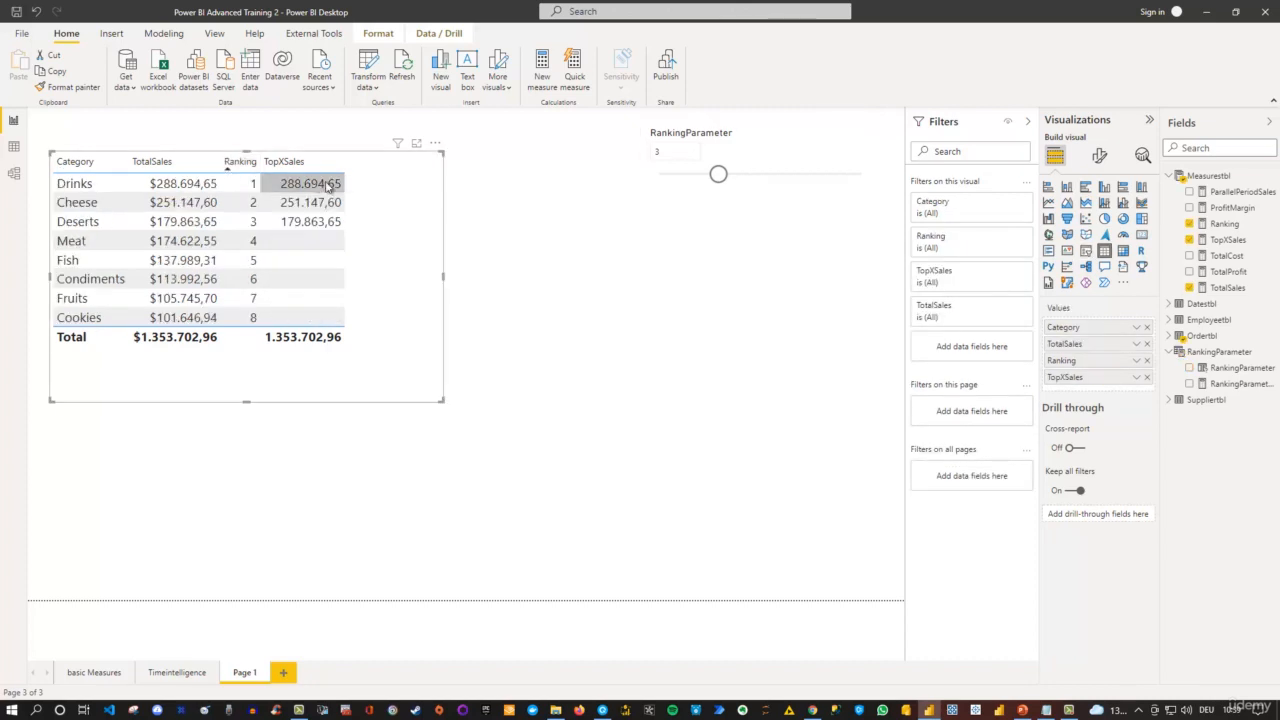
Raise the RankingParameter slicer to 4 and deselect it
{"action": "left_click_drag", "start_coordinate": [718, 174], "coordinate": [733, 179]}
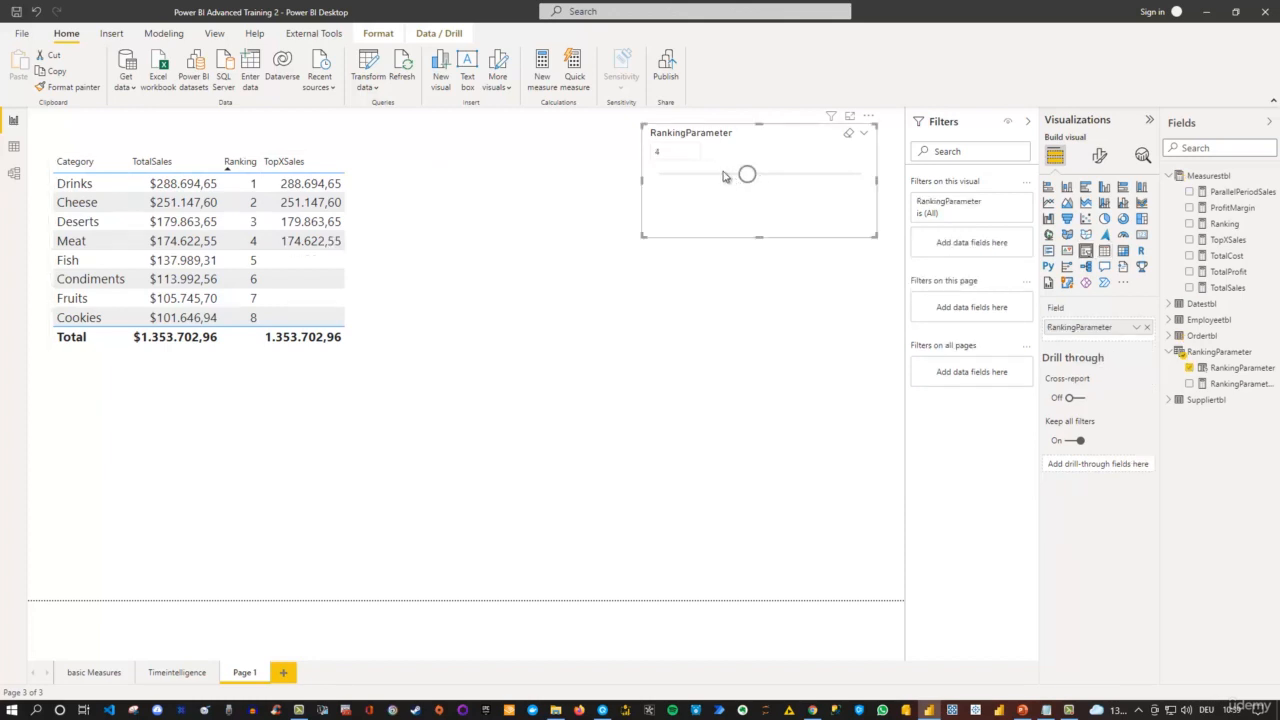
{"action": "left_click", "coordinate": [668, 151]}
{"action": "left_click", "coordinate": [683, 300]}
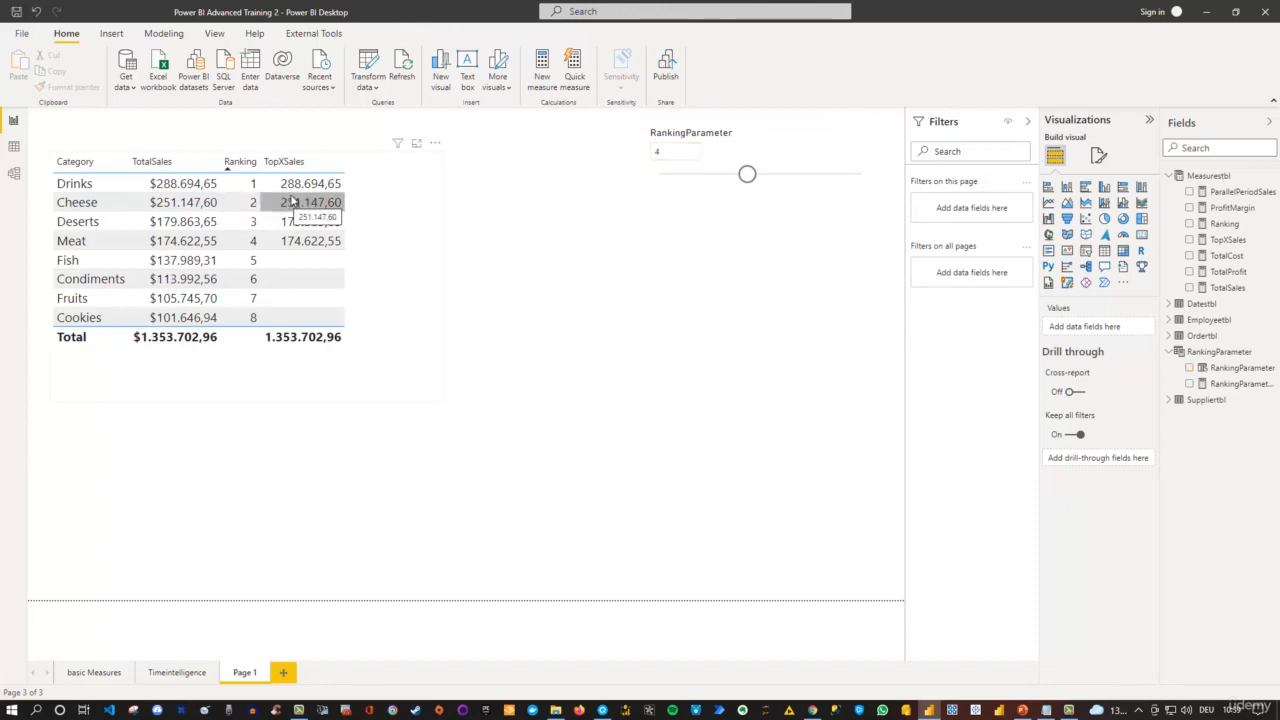
Copy the full TopXSales formula into a new entry on the DAX Formatter website and format it
{"action": "left_click", "coordinate": [1226, 240]}
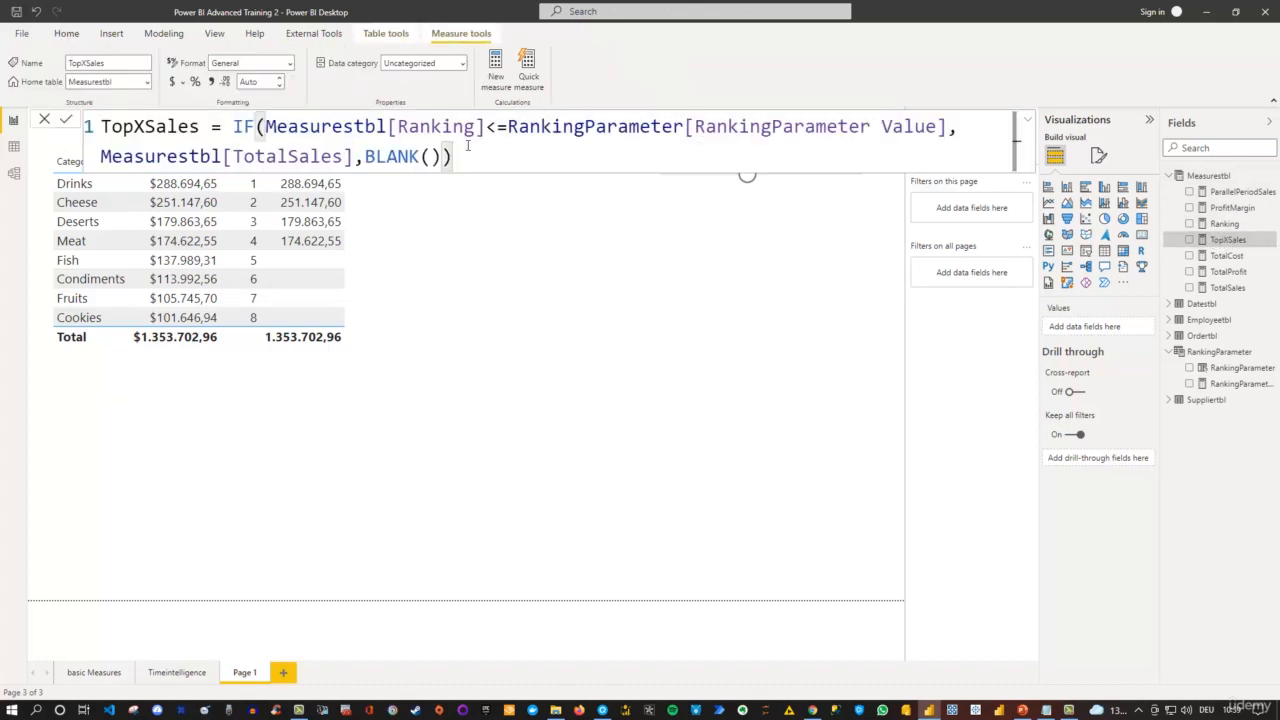
{"action": "key", "text": "ctrl+a"}
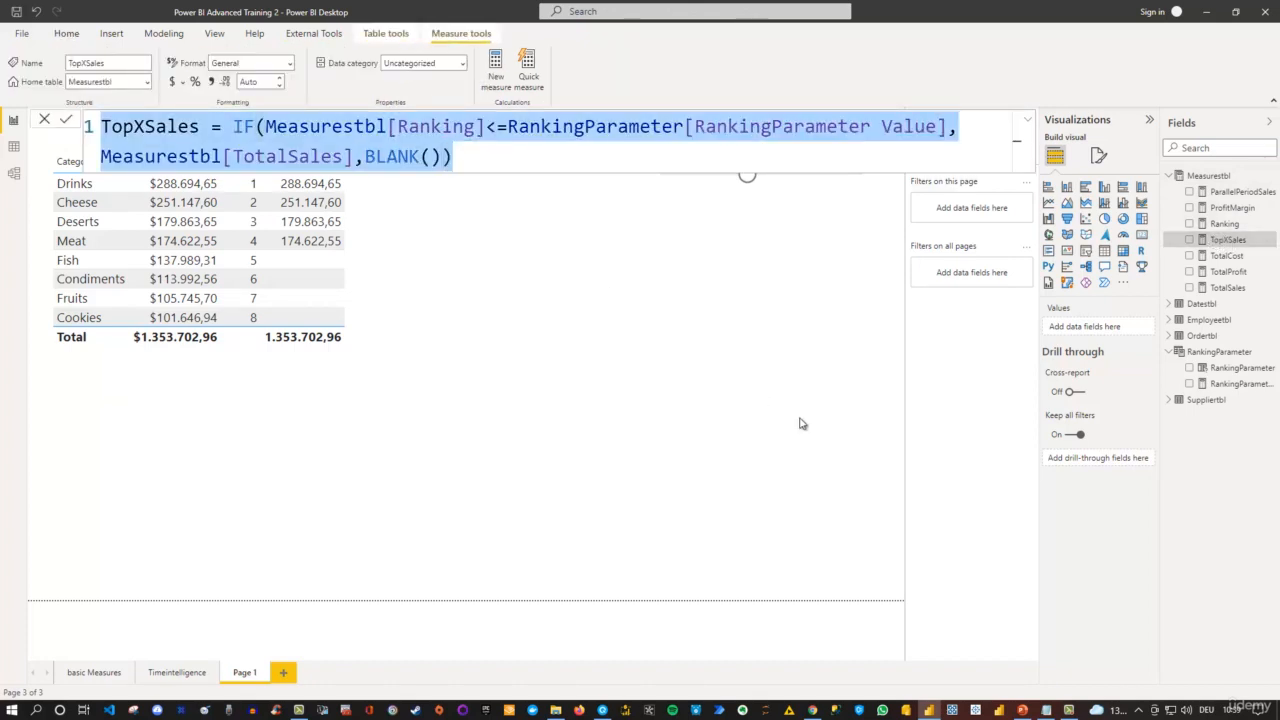
{"action": "left_click", "coordinate": [599, 709]}
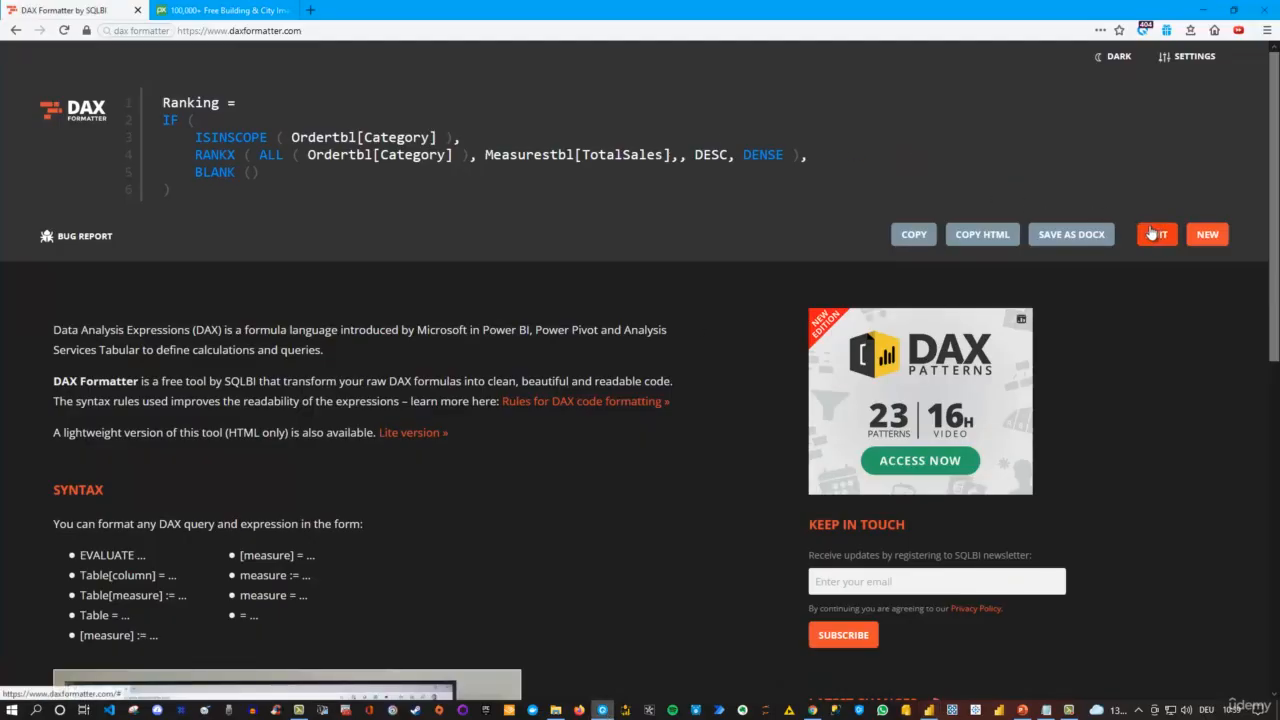
{"action": "left_click", "coordinate": [1205, 235]}
{"action": "type", "text": "TopXSales = IF(Measurestbl[Ranking]<=RankingParameter[RankingParameter Value],Measurestbl[TotalSales],BLANK())"}
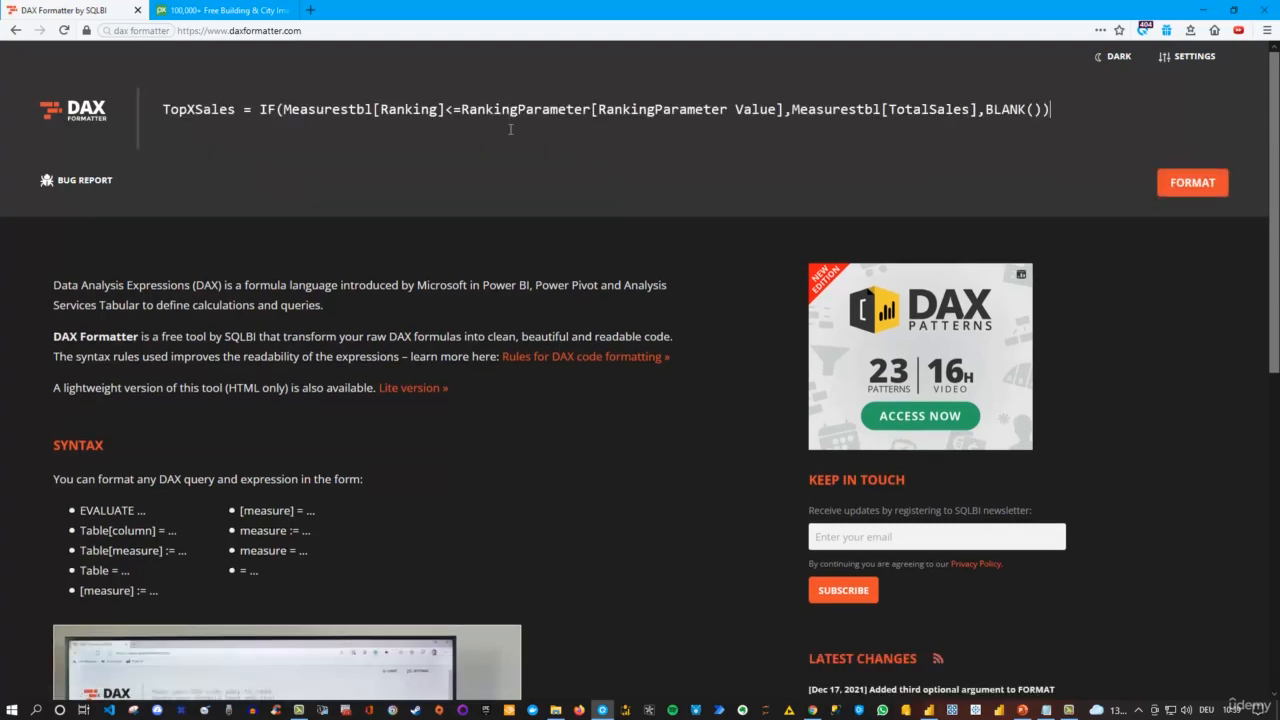
{"action": "left_click", "coordinate": [1192, 184]}
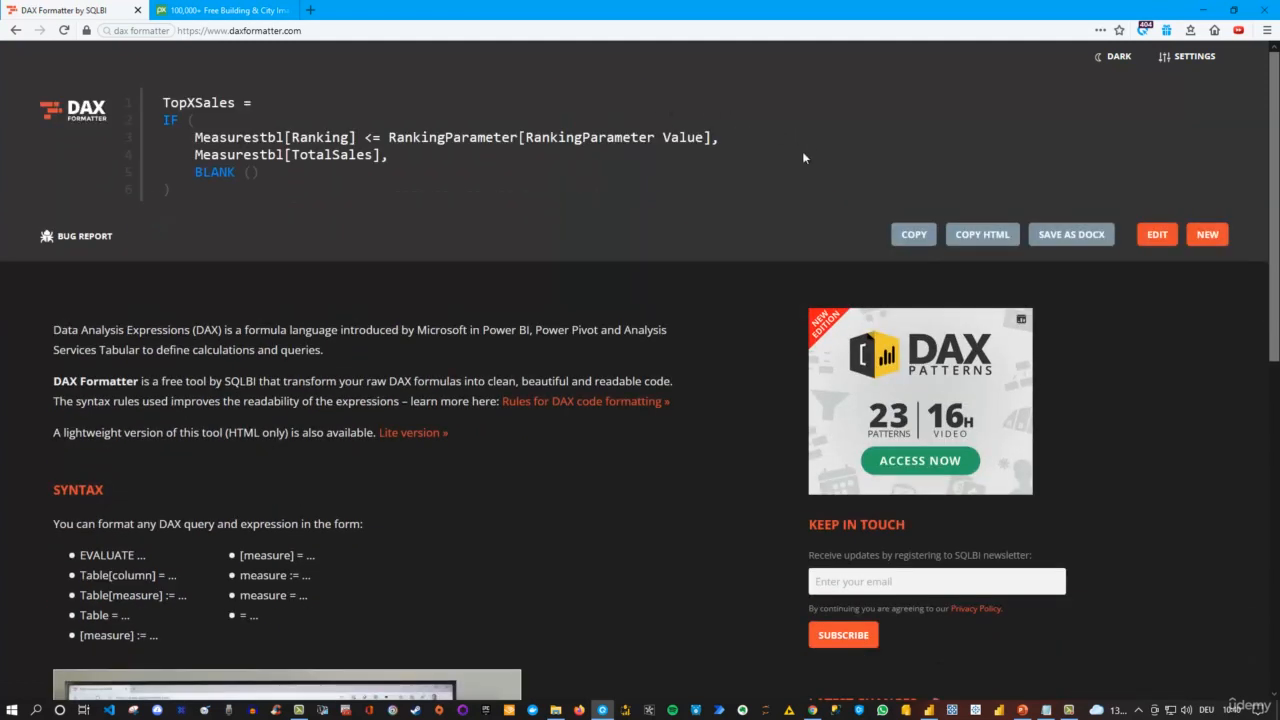
Copy the formatted code, return to Power BI Desktop, replace the TopXSales formula with it and commit the measure
{"action": "left_click", "coordinate": [896, 237]}
{"action": "left_click", "coordinate": [929, 710]}
{"action": "left_click", "coordinate": [516, 159]}
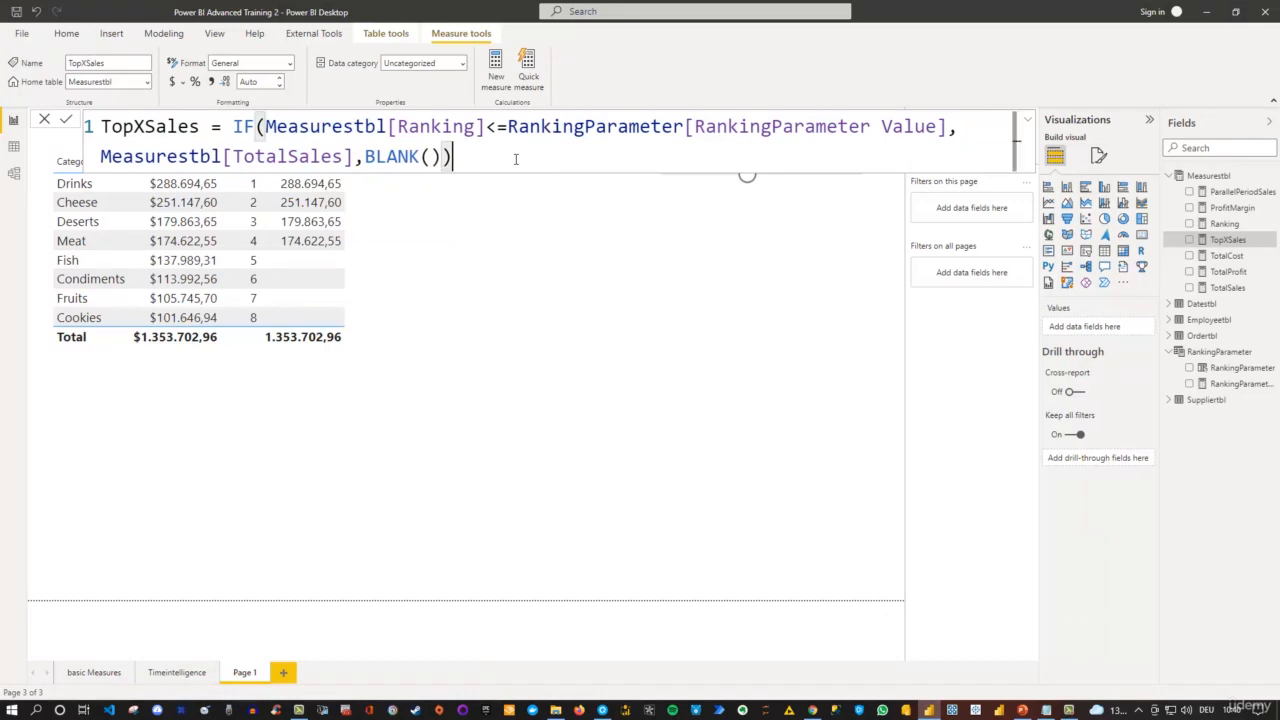
{"action": "left_click_drag", "start_coordinate": [516, 159], "coordinate": [164, 100]}
{"action": "key", "text": "ctrl+v"}
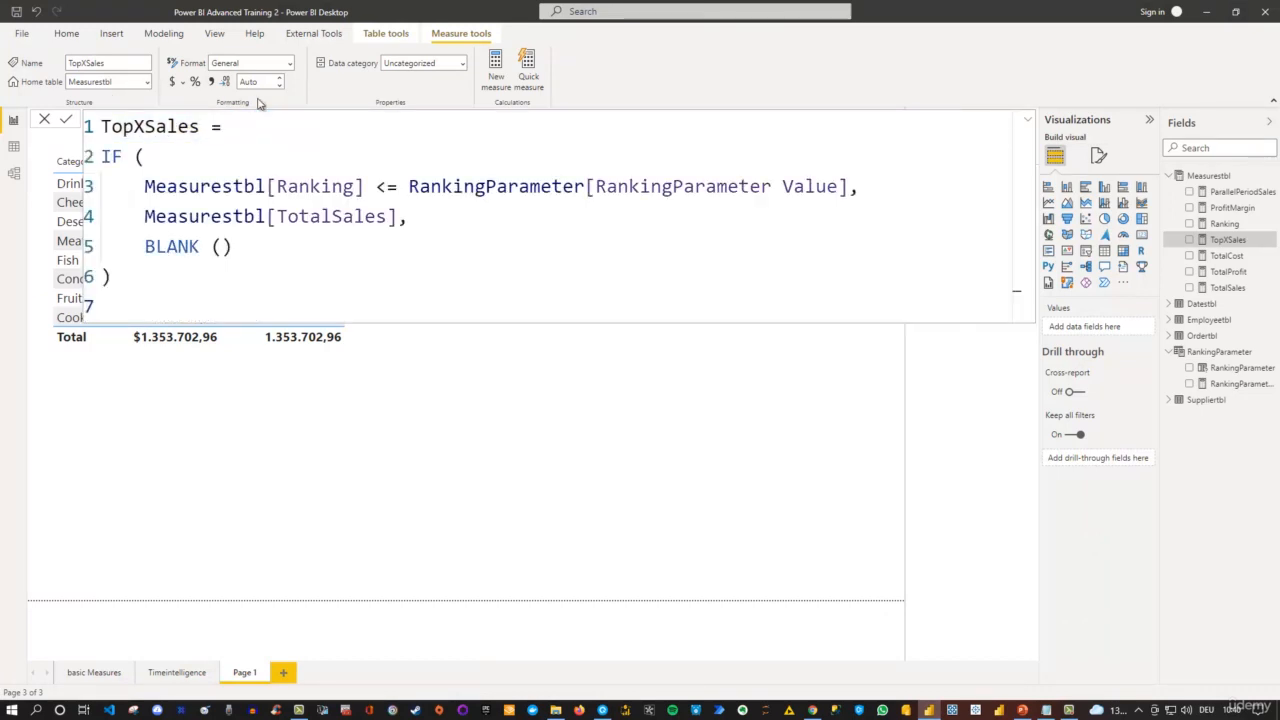
{"action": "key", "text": "Return"}
{"action": "left_click", "coordinate": [611, 416]}
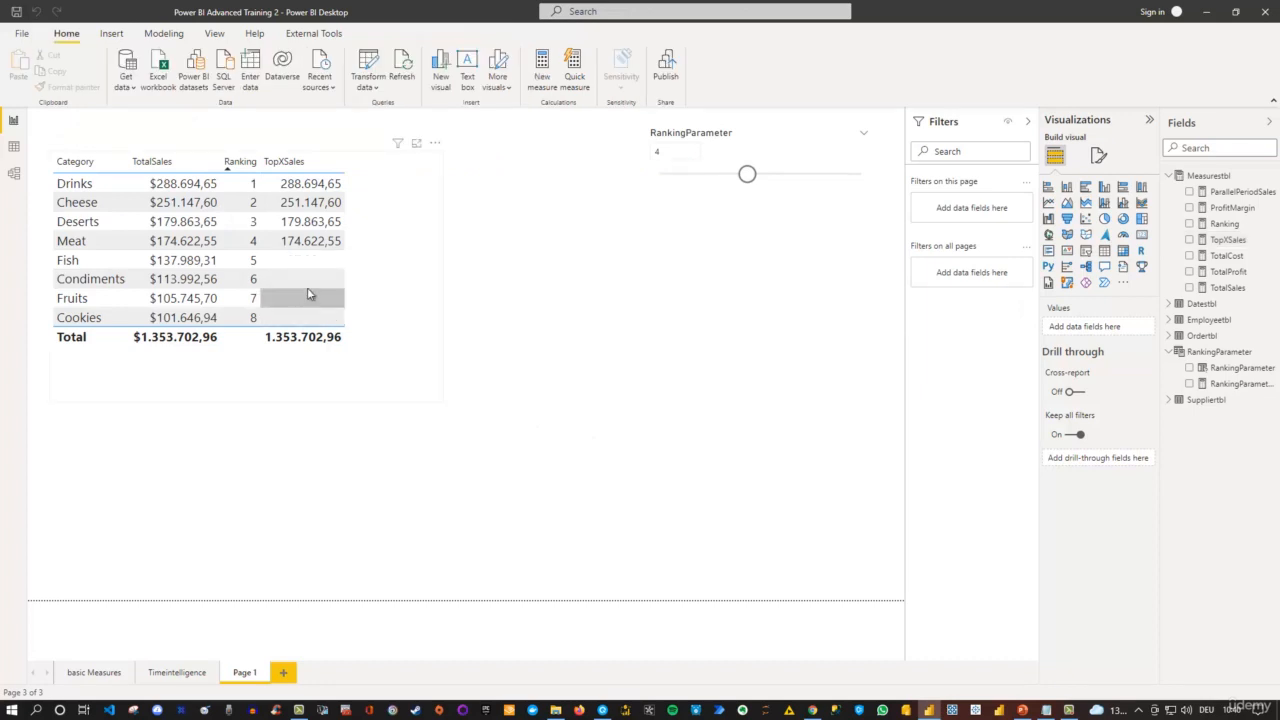
Duplicate the category table, move the copy below the slicer and keep only its Category and TopXSales columns
{"action": "left_click", "coordinate": [386, 206]}
{"action": "key", "text": "ctrl+c"}
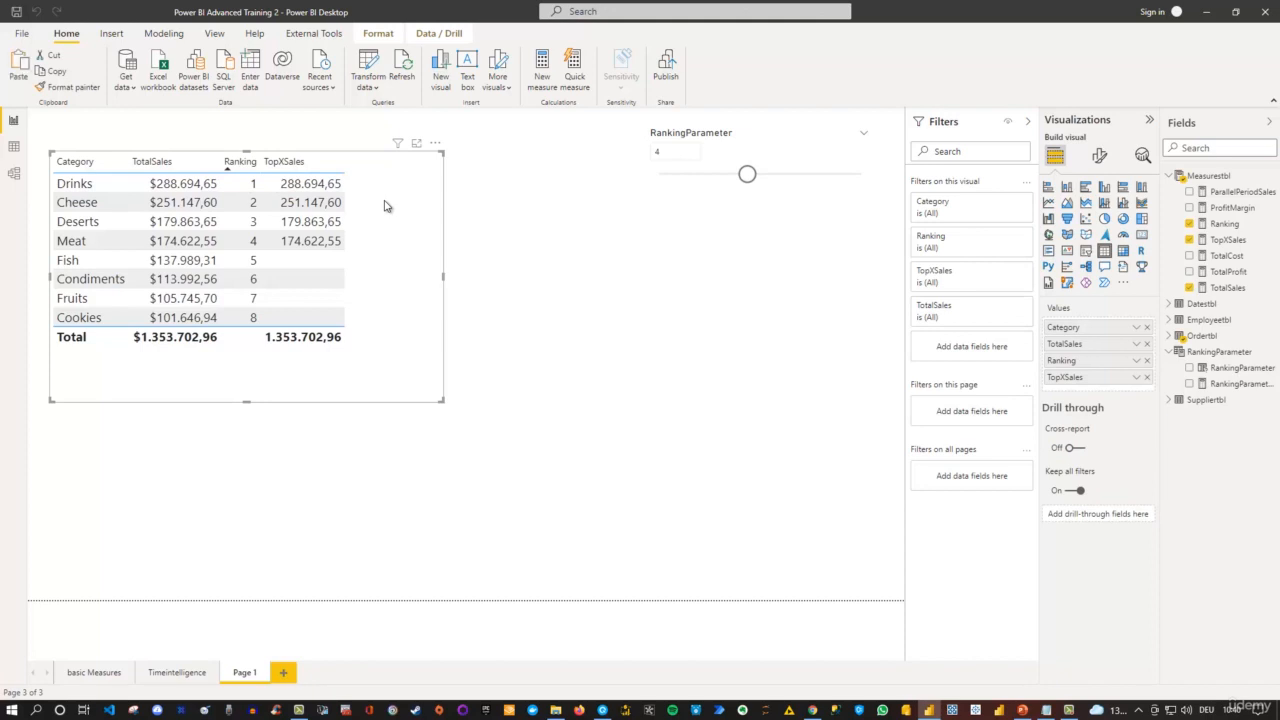
{"action": "key", "text": "ctrl+v"}
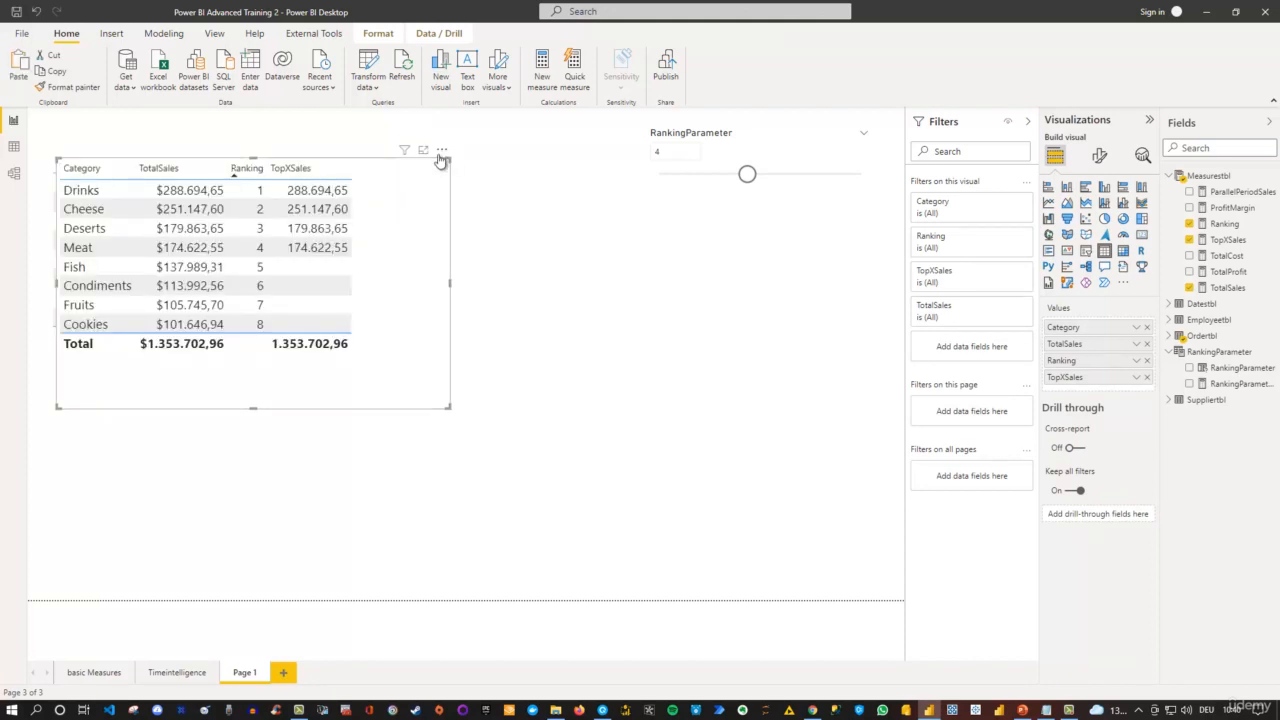
{"action": "left_click_drag", "start_coordinate": [437, 157], "coordinate": [825, 281]}
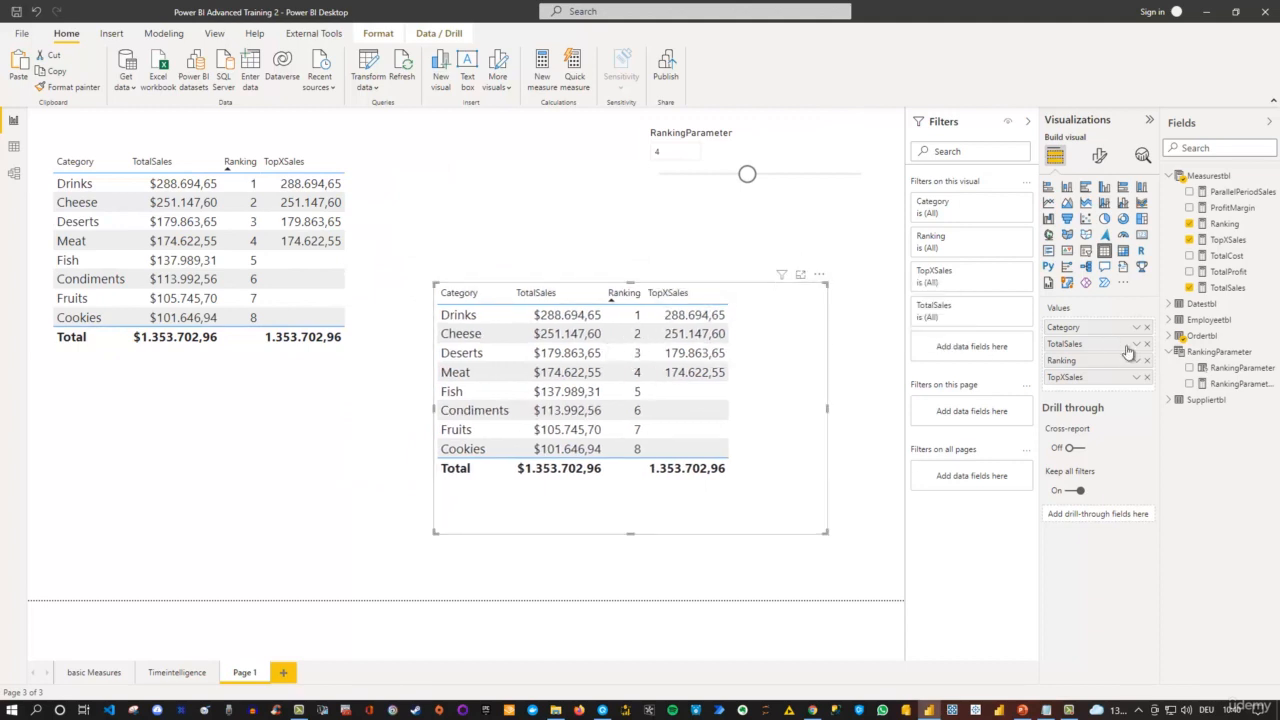
{"action": "left_click", "coordinate": [1147, 361]}
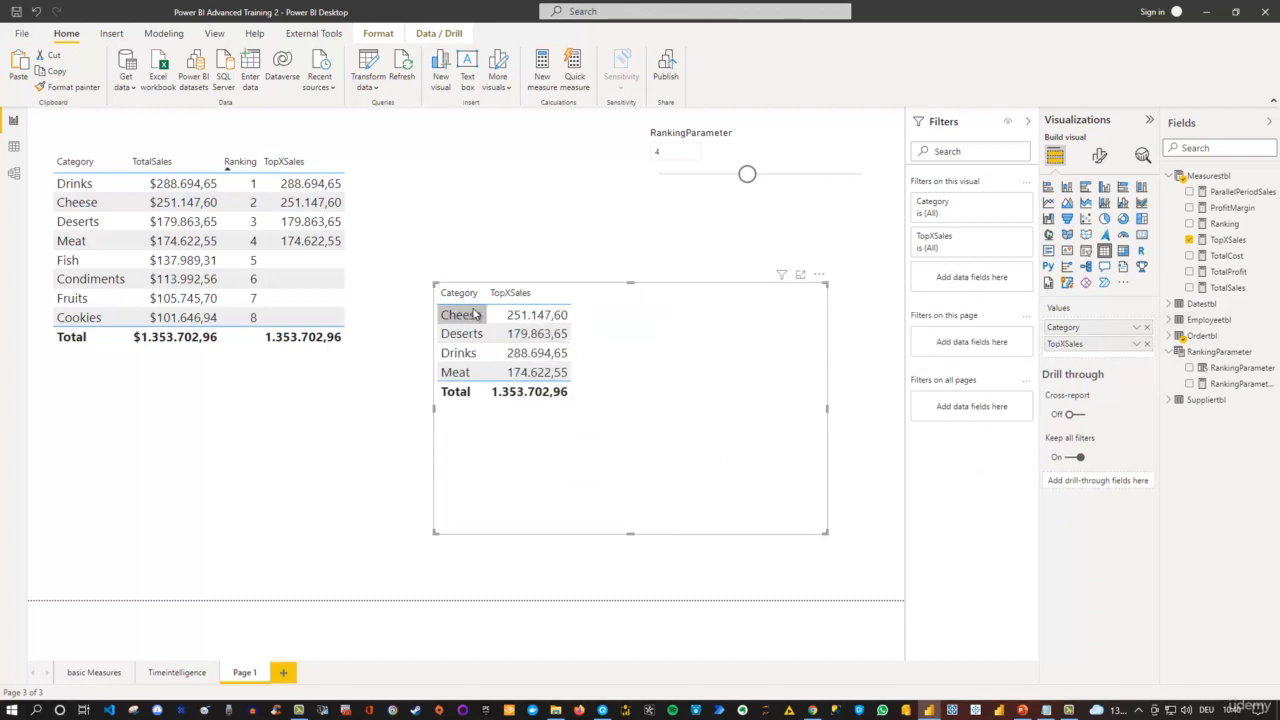
Set the RankingParameter slicer to 3, and shrink the table copy around its data directly beneath the slicer
{"action": "left_click_drag", "start_coordinate": [746, 174], "coordinate": [718, 176]}
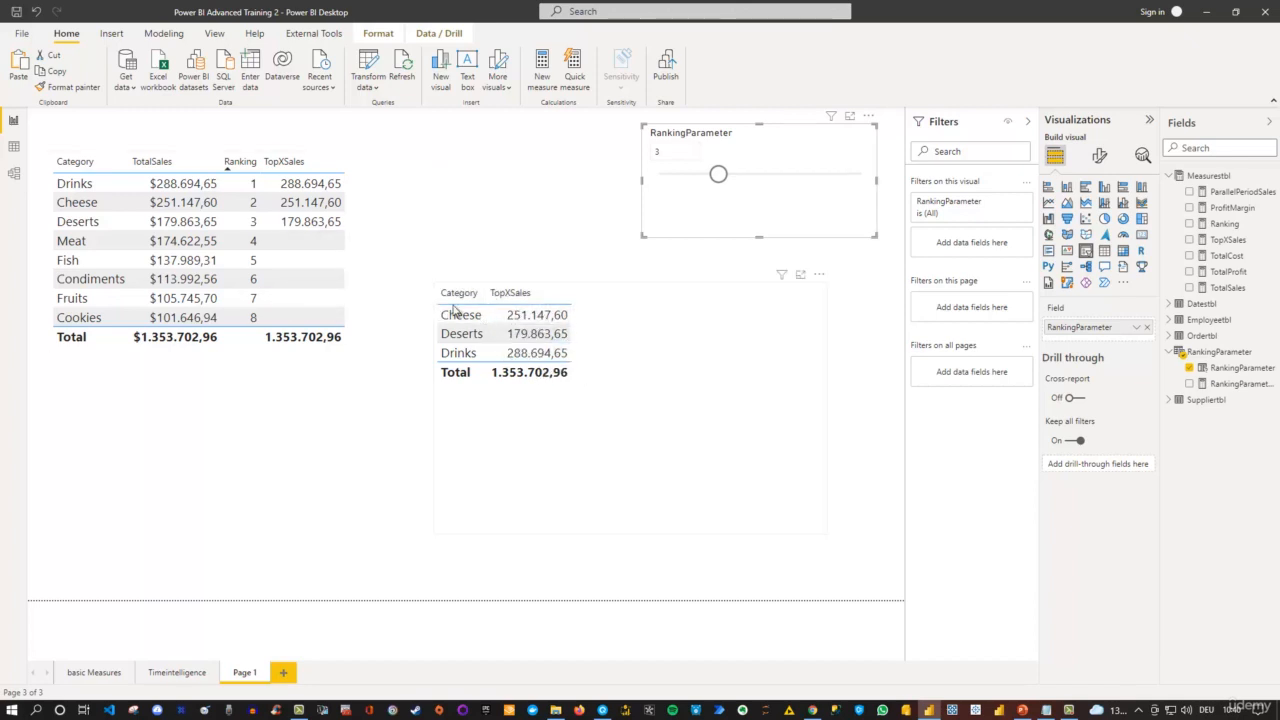
{"action": "left_click", "coordinate": [598, 308]}
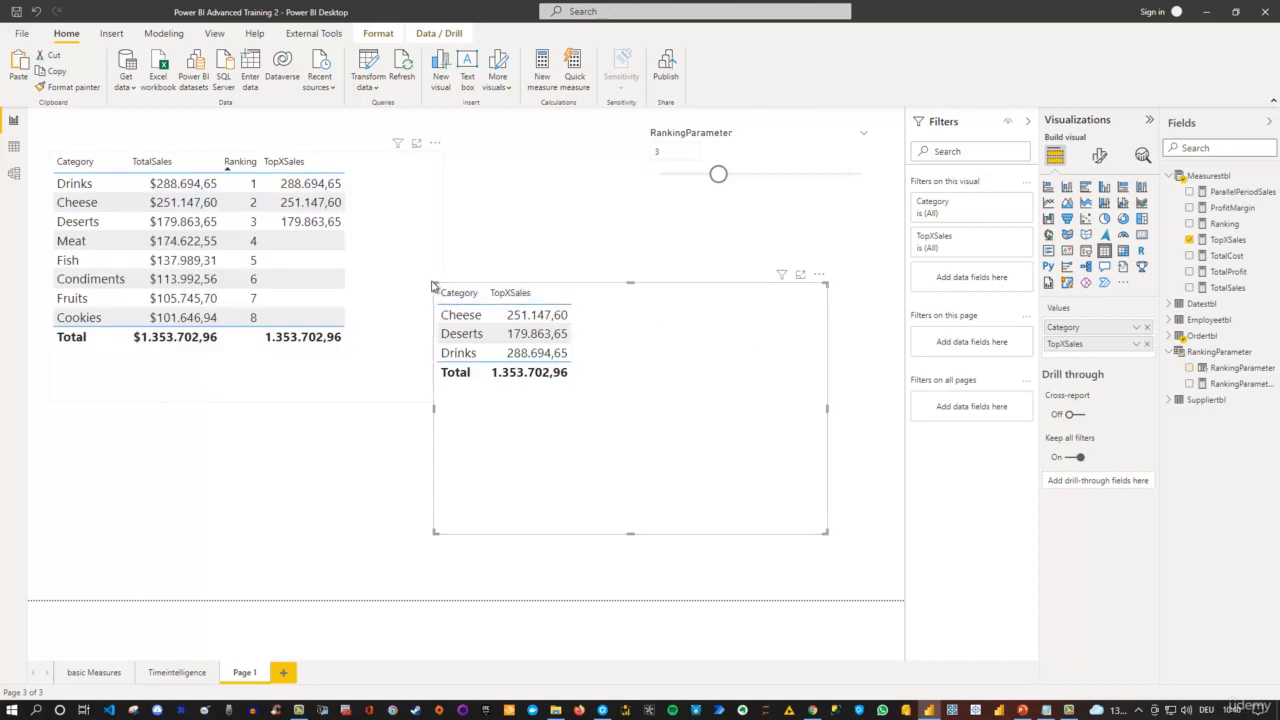
{"action": "left_click_drag", "start_coordinate": [433, 287], "coordinate": [674, 418]}
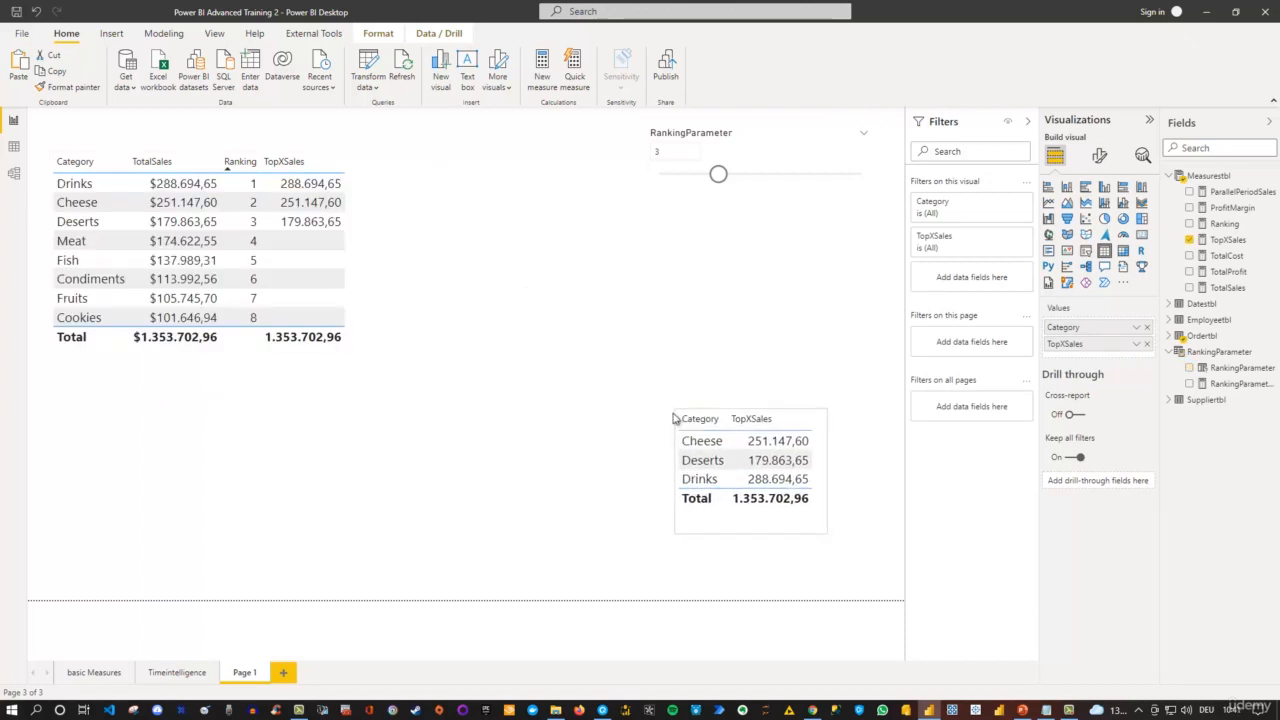
{"action": "left_click_drag", "start_coordinate": [820, 413], "coordinate": [820, 251]}
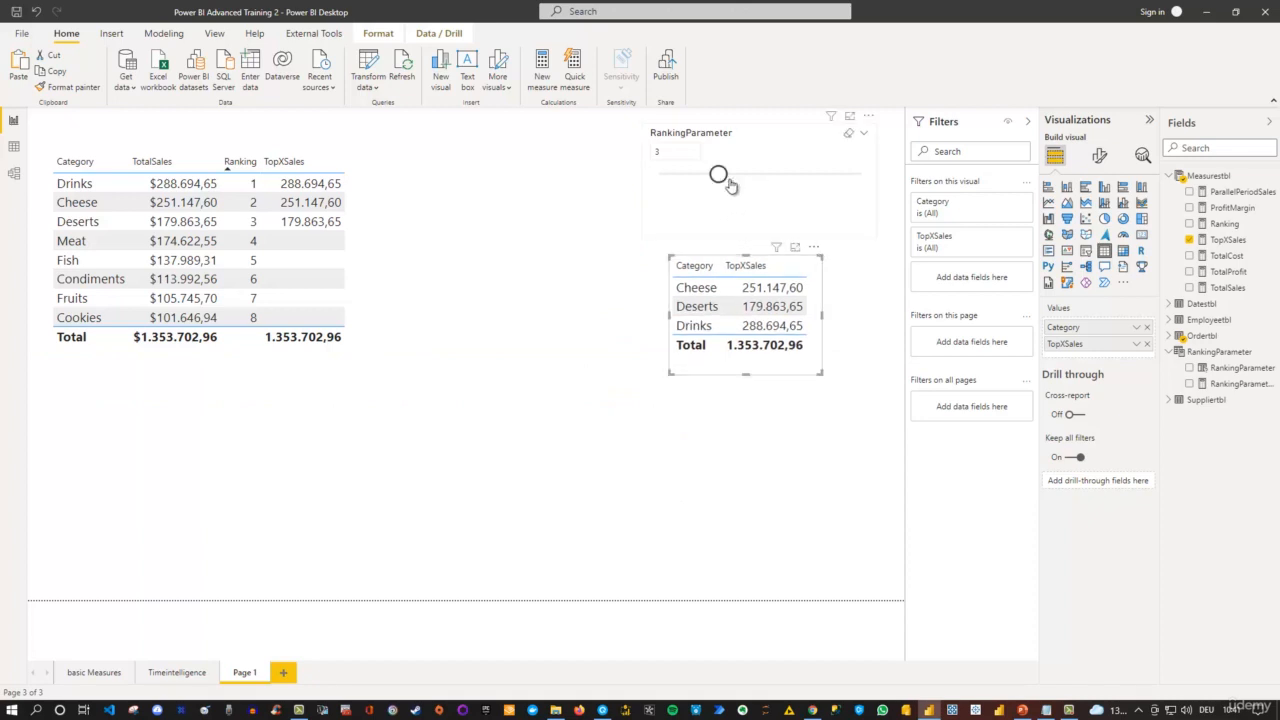